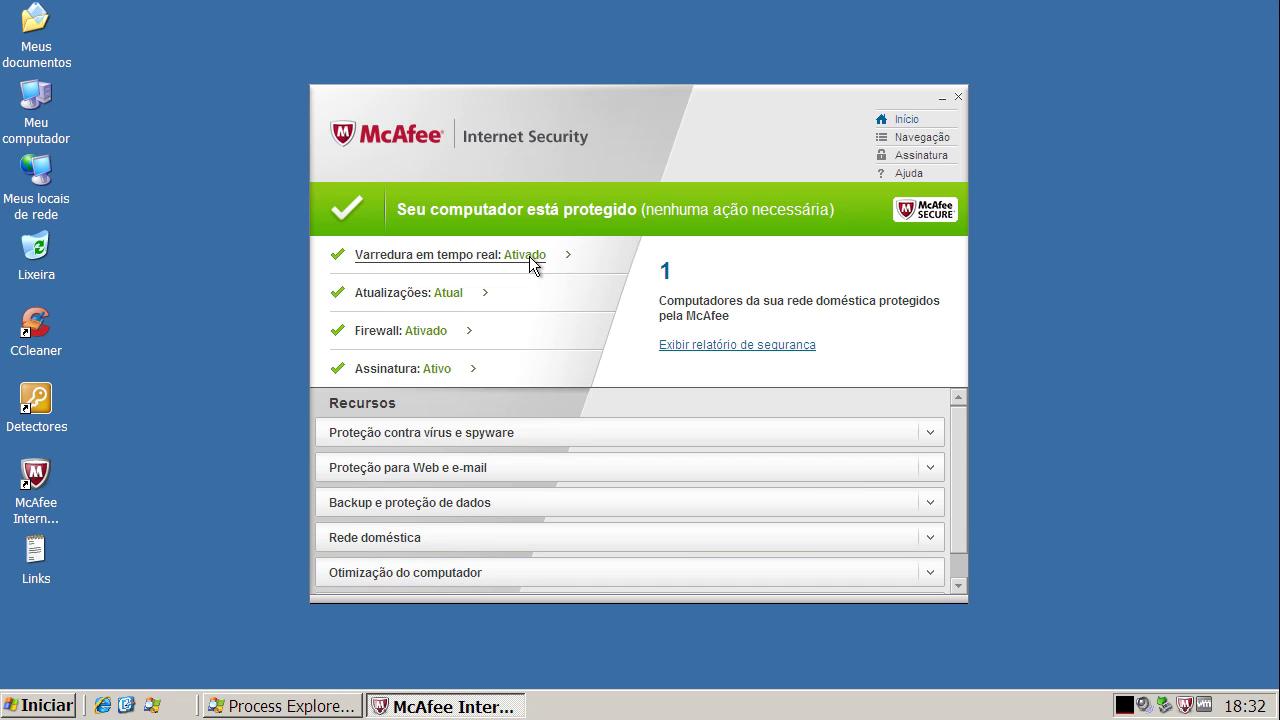
Check McAfee Internet Security for updates, finish the update check, and close its window
{"action": "left_click", "coordinate": [462, 297]}
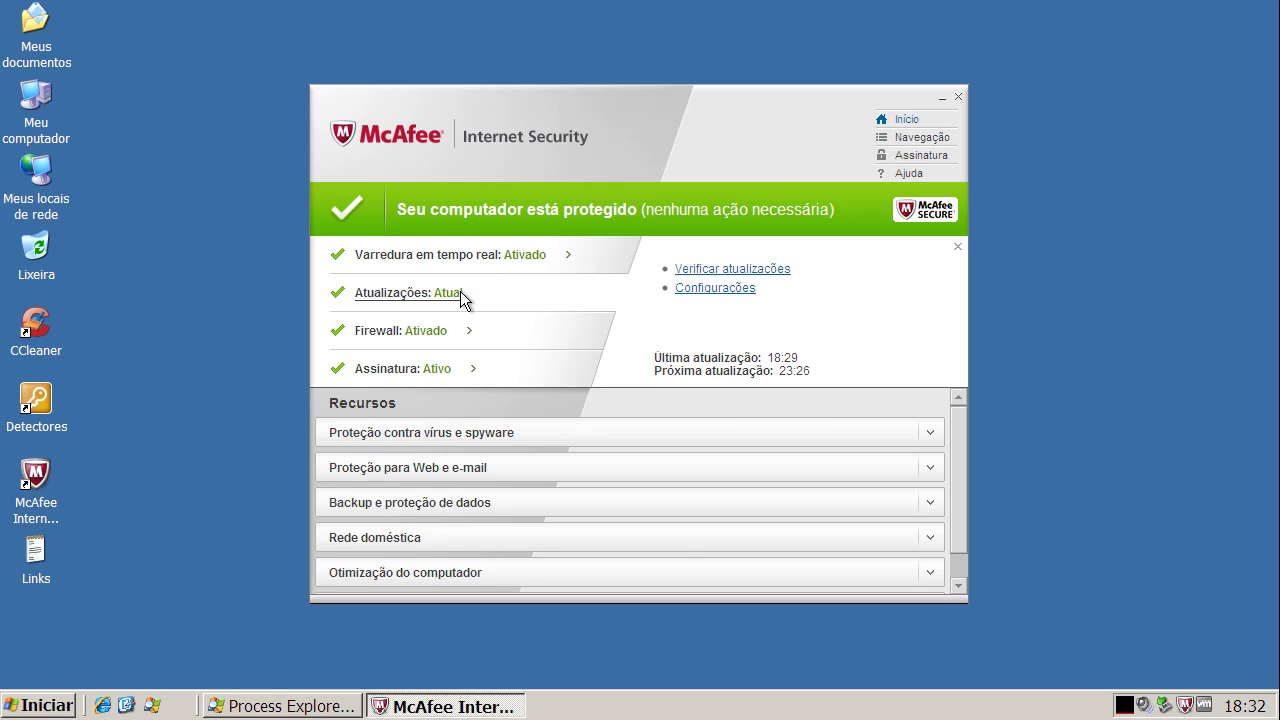
{"action": "left_click", "coordinate": [724, 269]}
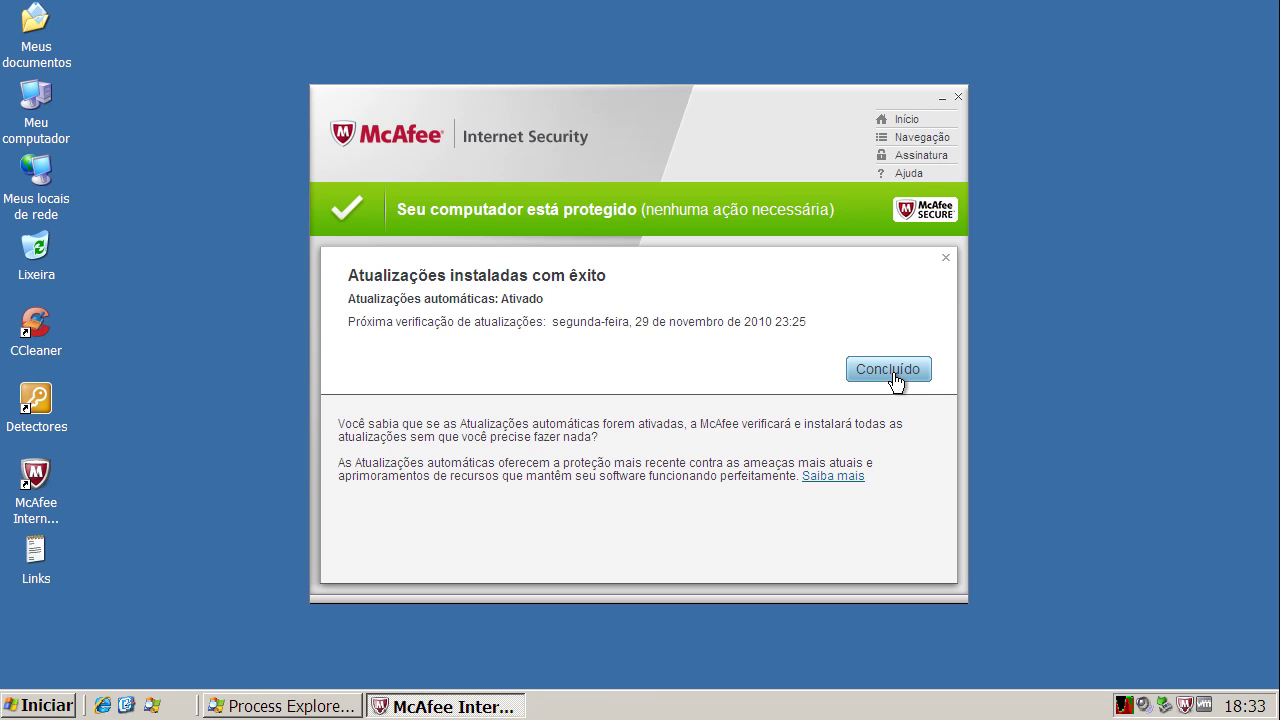
{"action": "left_click", "coordinate": [890, 370]}
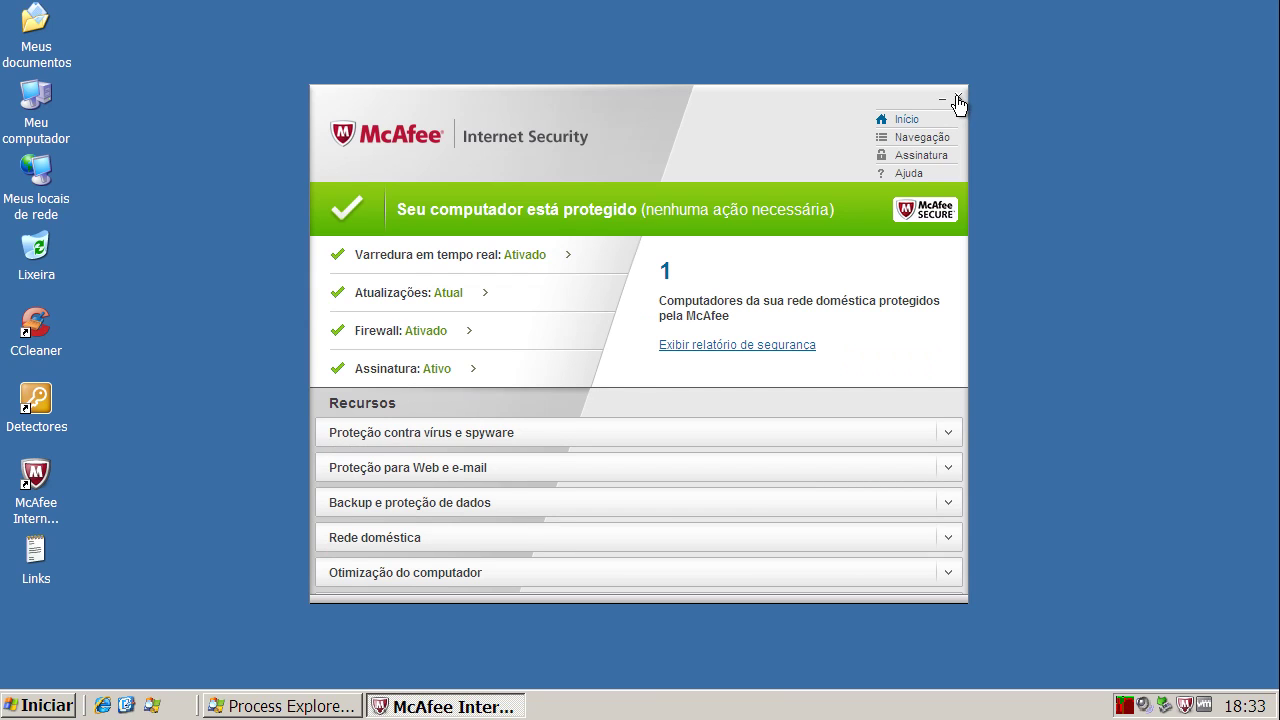
{"action": "left_click", "coordinate": [958, 99]}
Switch to Process Explorer and go through the running processes whose company is McAfee, Inc., from mcagent.exe to MOBKbackup.exe
{"action": "left_click", "coordinate": [280, 707]}
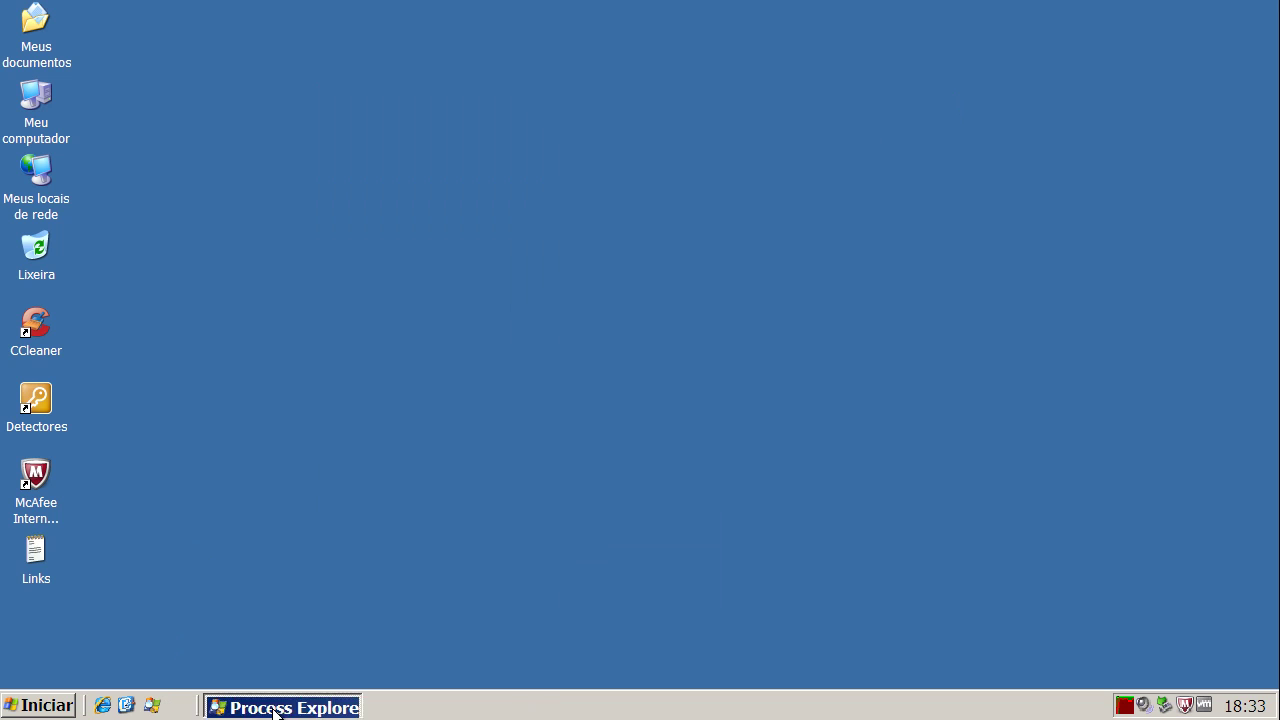
{"action": "left_click", "coordinate": [768, 222]}
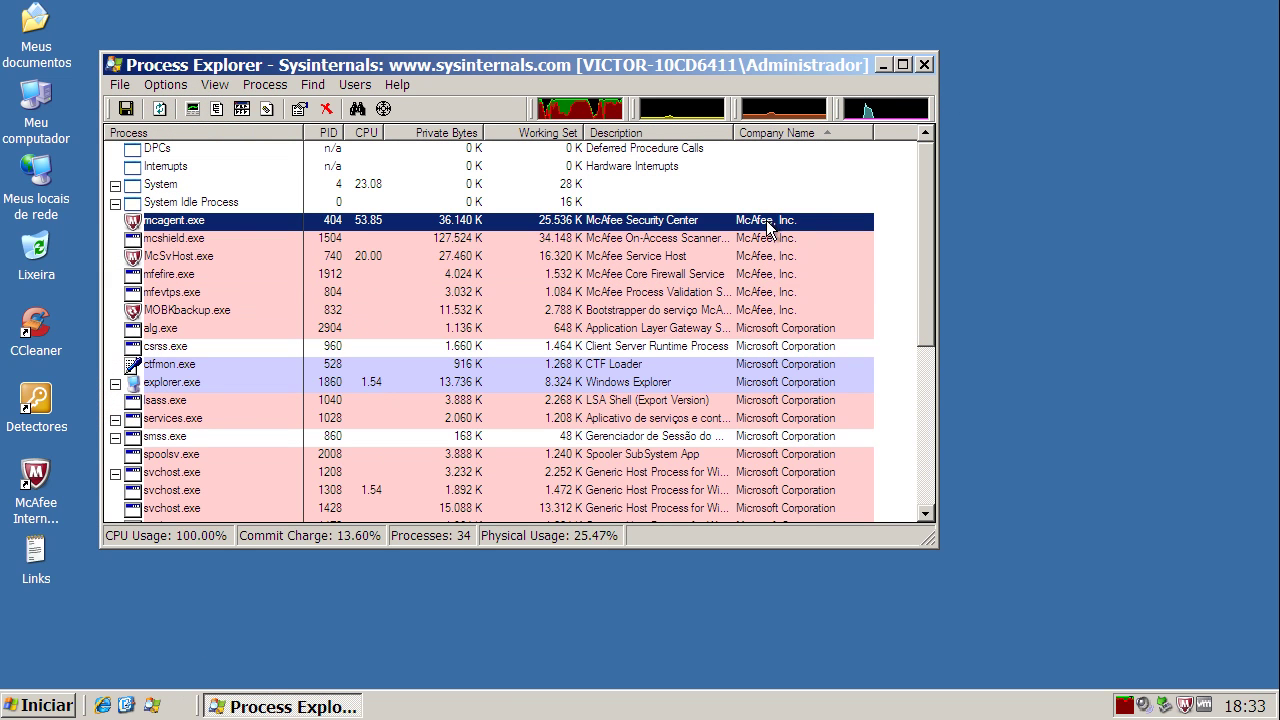
{"action": "left_click", "coordinate": [768, 238]}
{"action": "left_click", "coordinate": [767, 257]}
{"action": "left_click", "coordinate": [767, 274]}
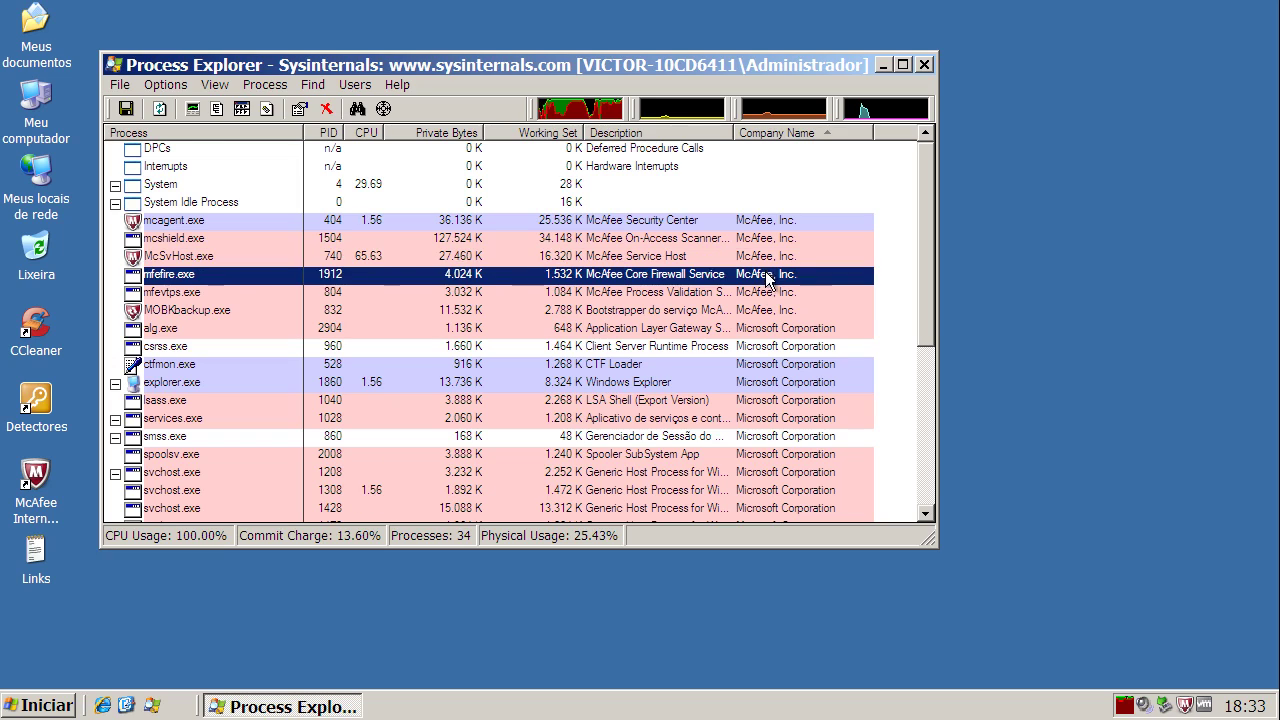
{"action": "left_click", "coordinate": [768, 292]}
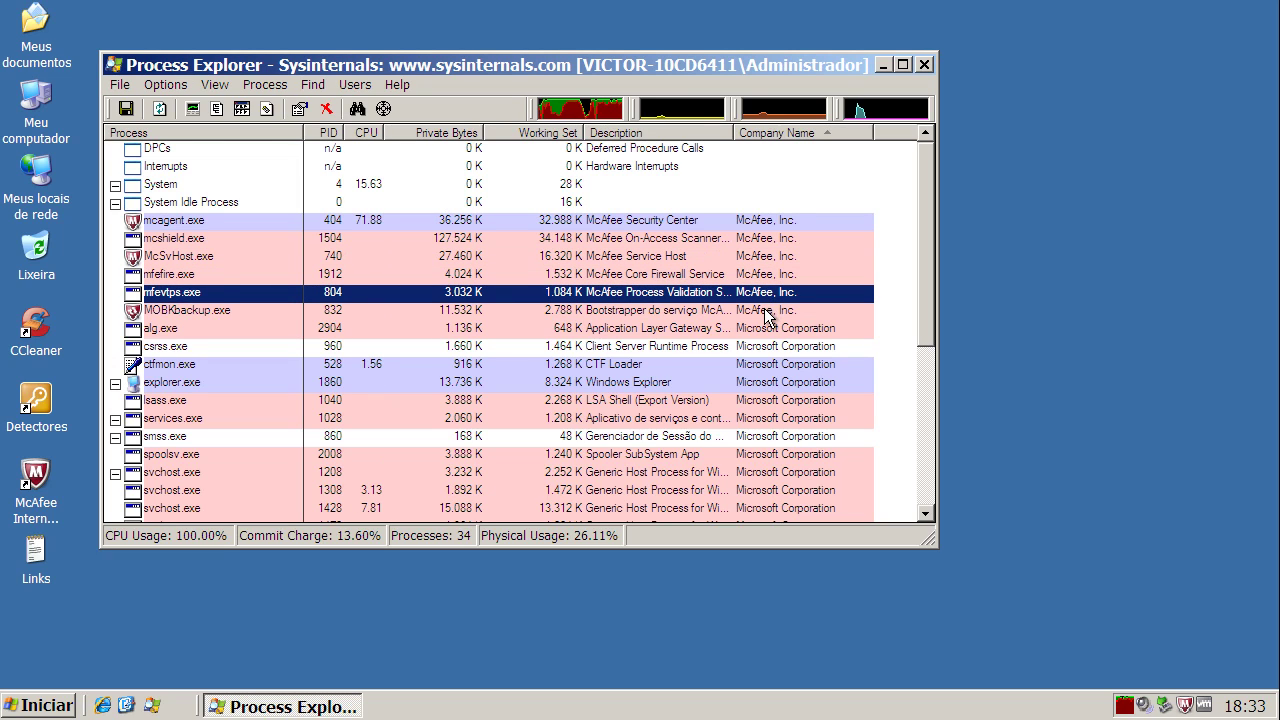
{"action": "left_click", "coordinate": [767, 311]}
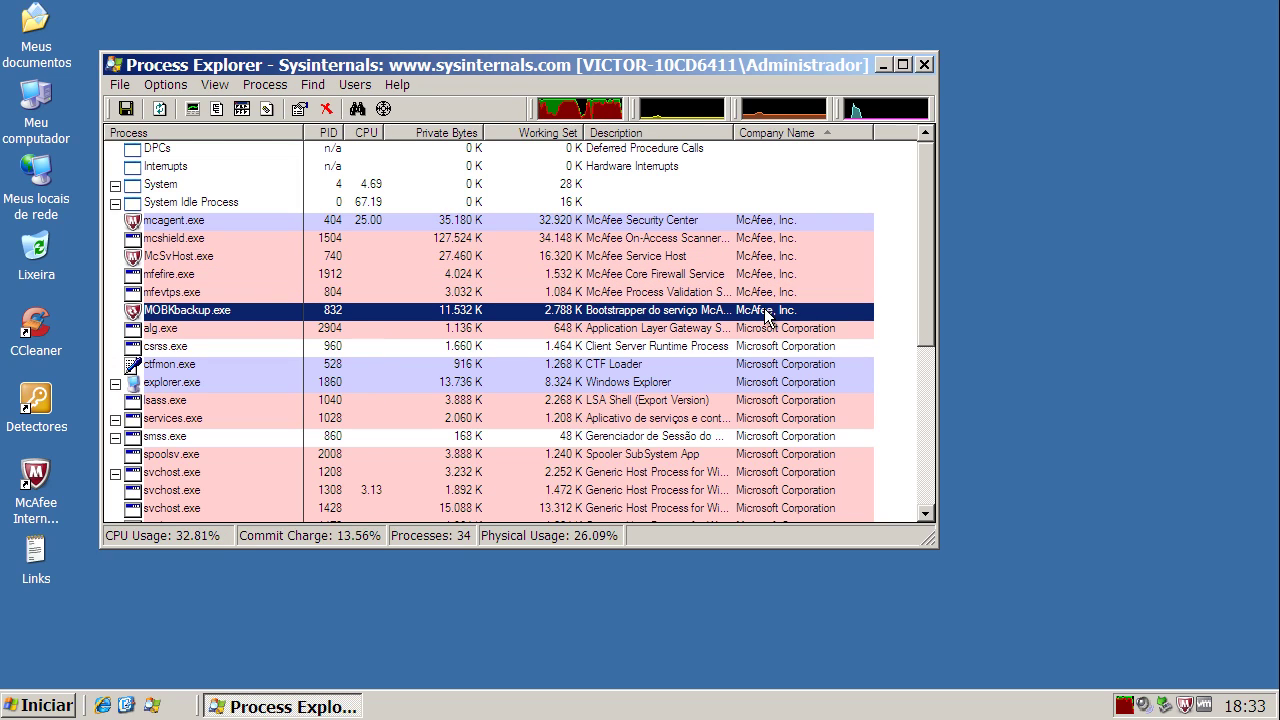
Examine the working-set memory of the McAfee processes and minimize Process Explorer
{"action": "left_click", "coordinate": [572, 224]}
{"action": "left_click", "coordinate": [562, 240]}
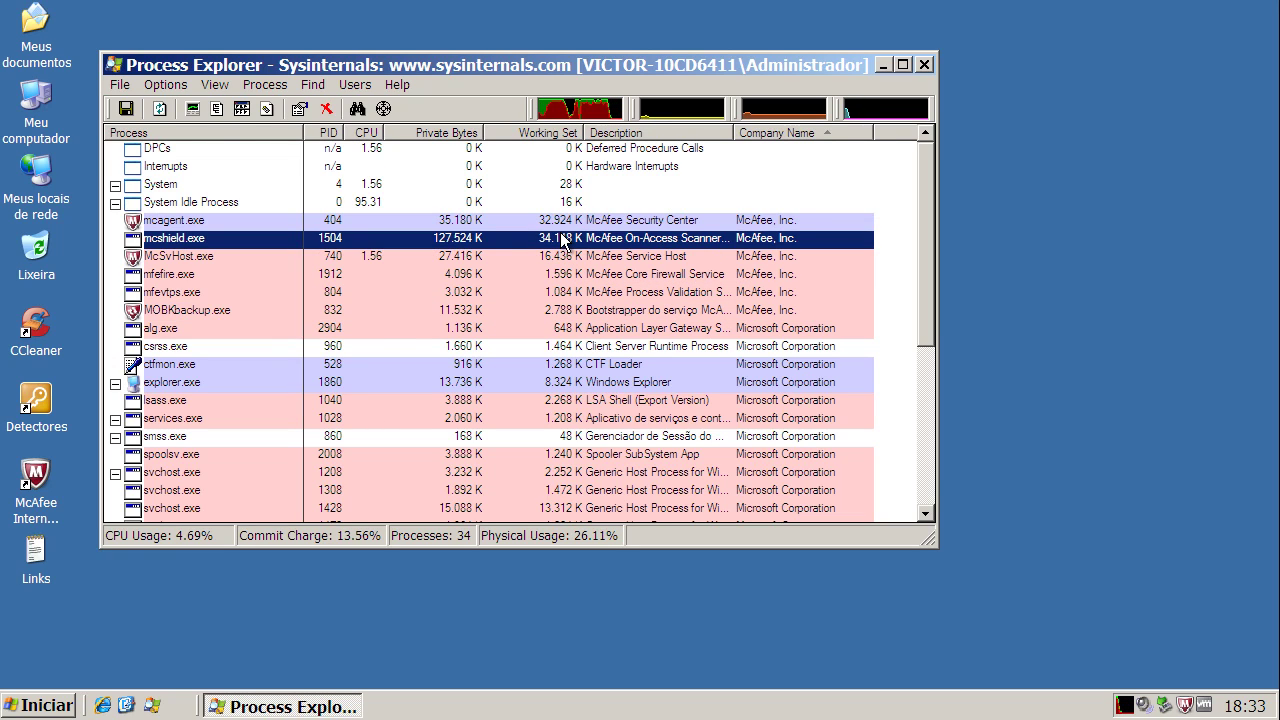
{"action": "left_click", "coordinate": [565, 258]}
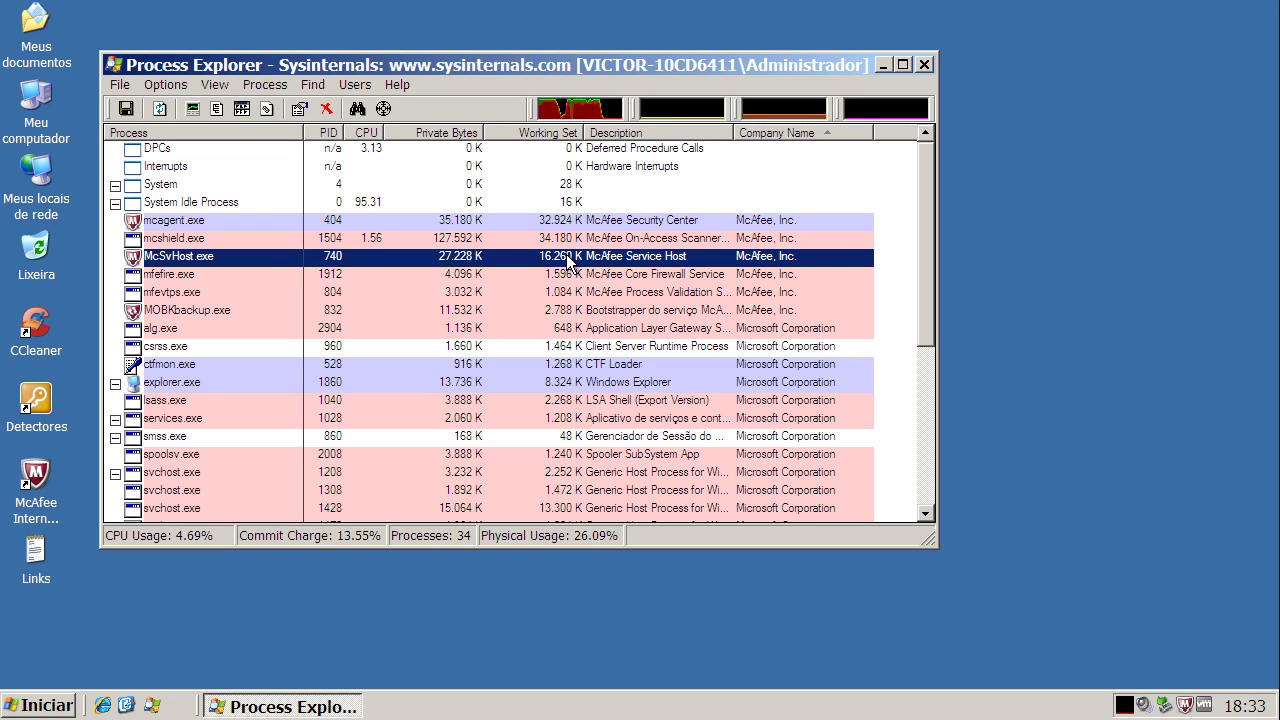
{"action": "left_click", "coordinate": [569, 275]}
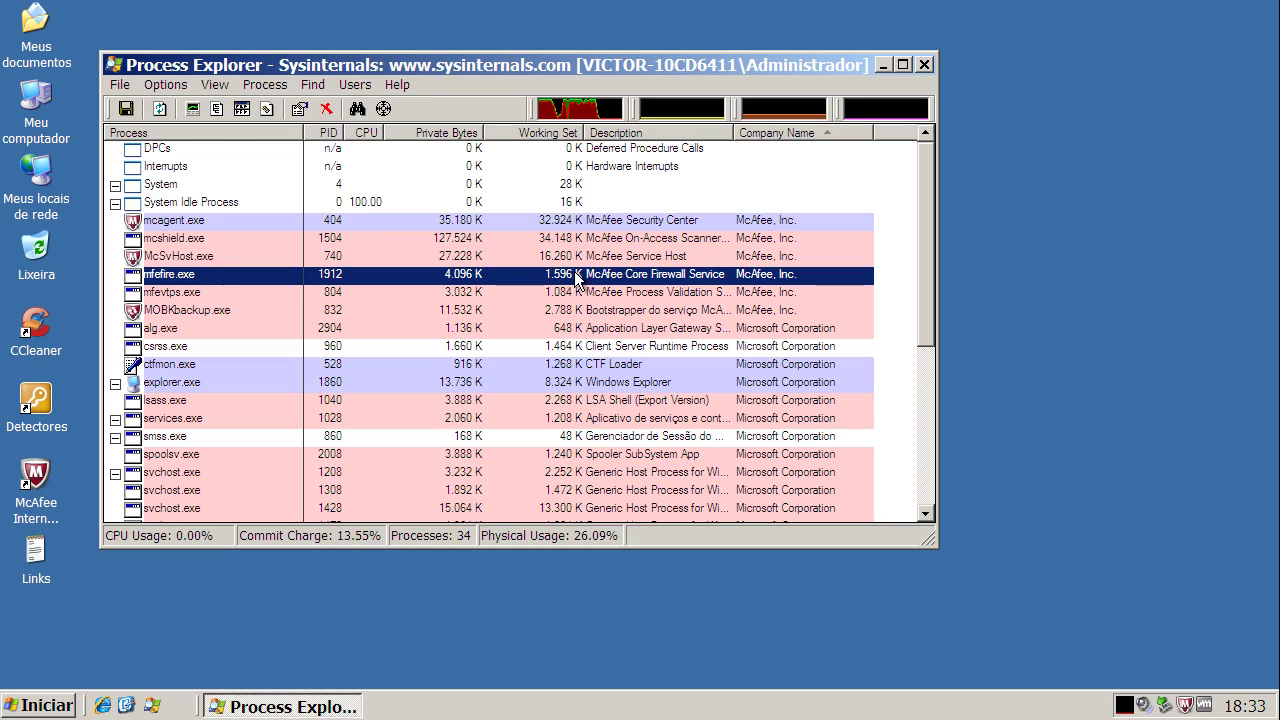
{"action": "left_click", "coordinate": [573, 311]}
{"action": "left_click", "coordinate": [573, 257]}
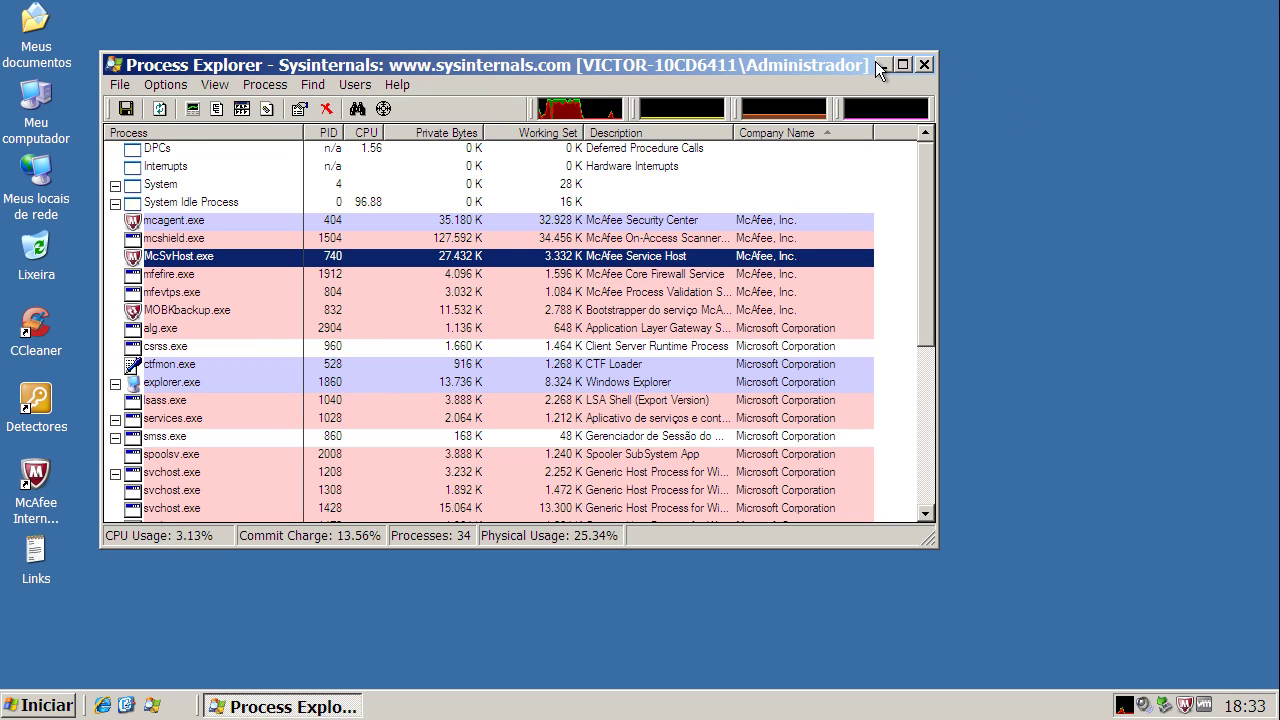
{"action": "left_click", "coordinate": [880, 64]}
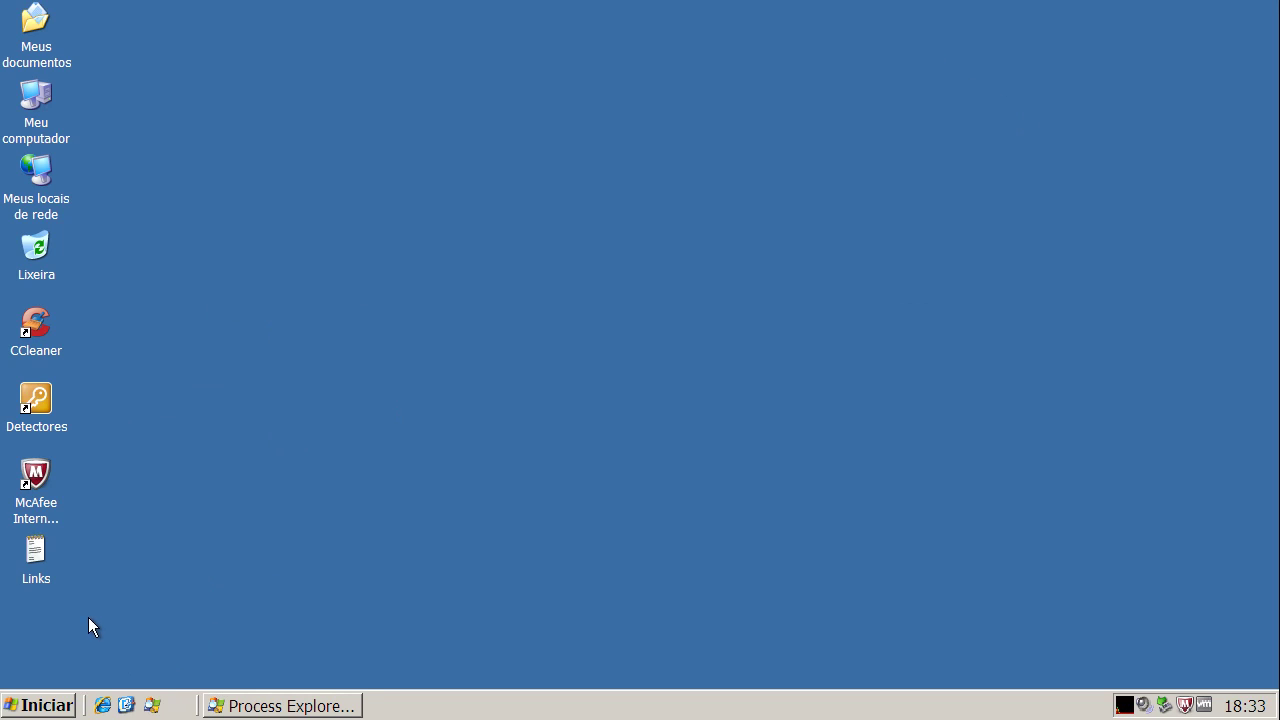
{"action": "double_click", "coordinate": [49, 554]}
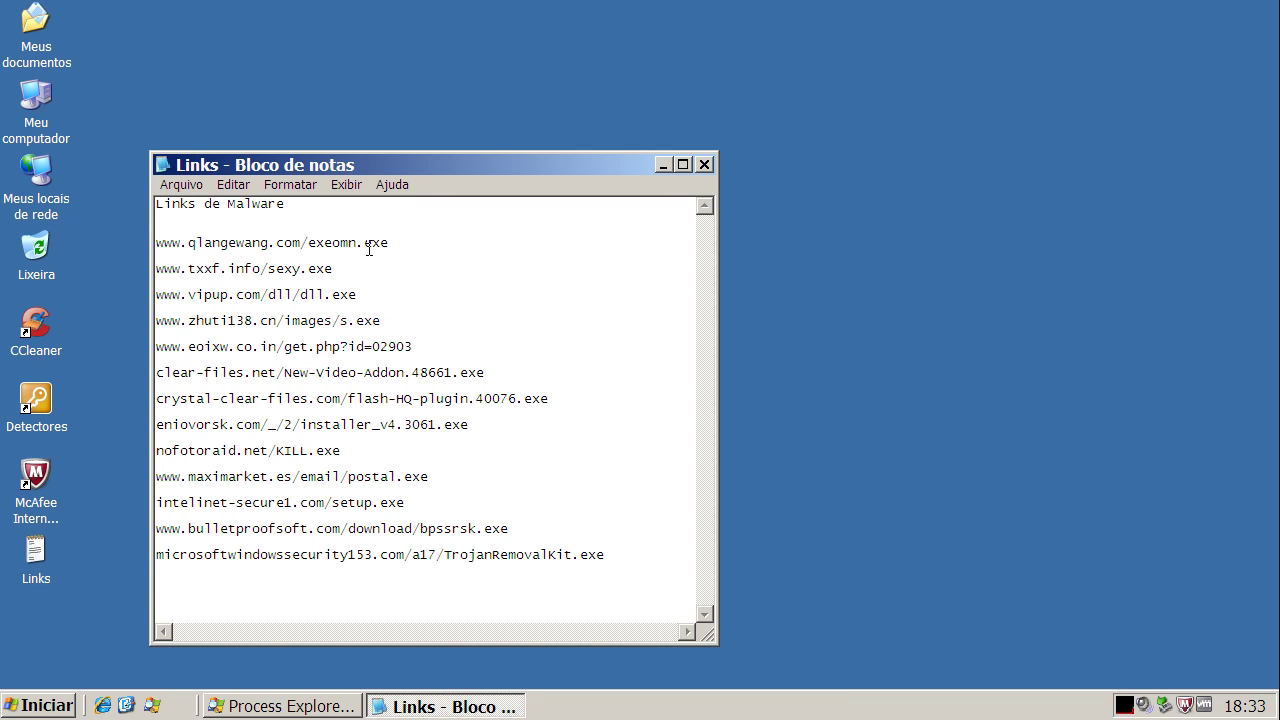
{"action": "double_click", "coordinate": [370, 242]}
{"action": "right_click", "coordinate": [370, 242]}
{"action": "left_click", "coordinate": [400, 304]}
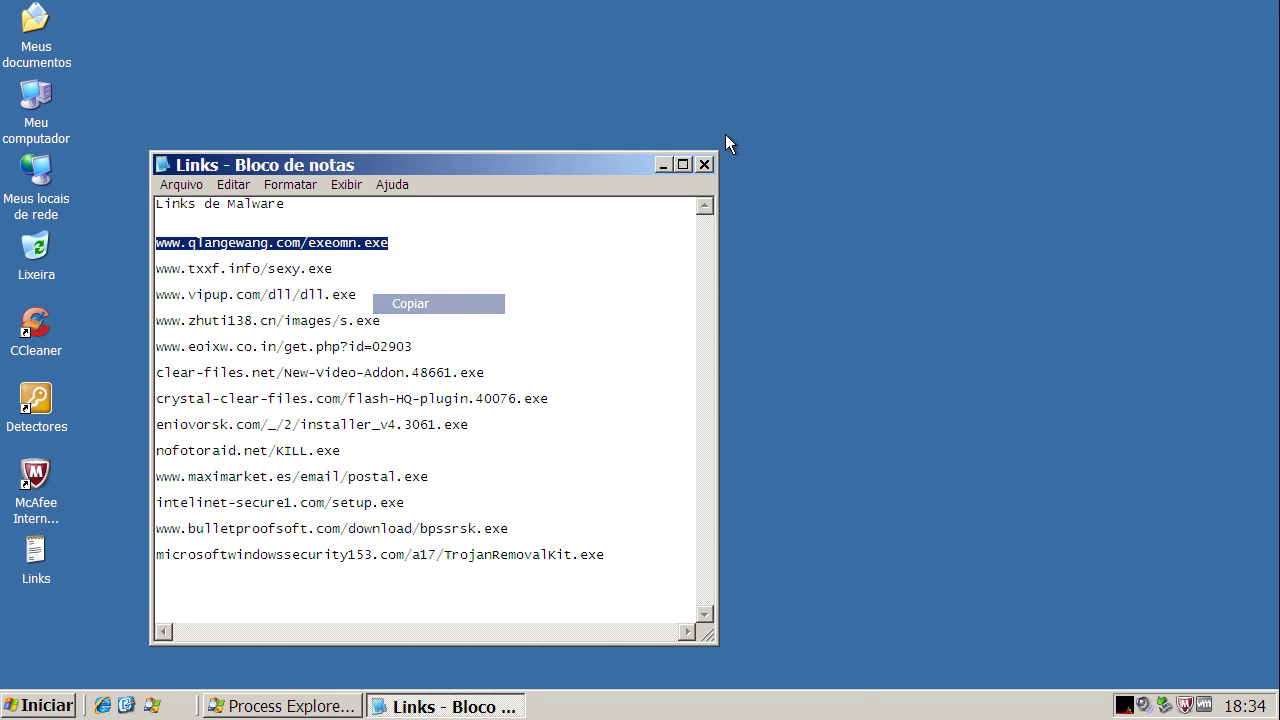
{"action": "left_click", "coordinate": [663, 164]}
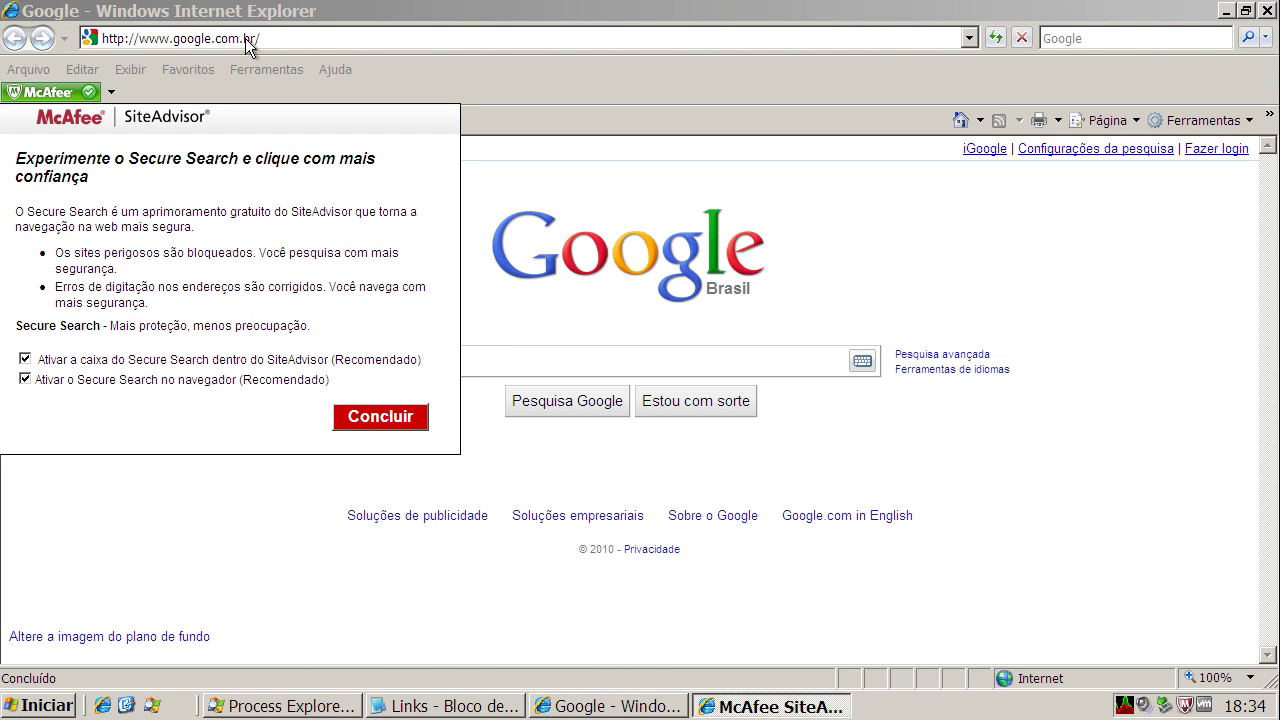
Accept the SiteAdvisor Secure Search prompt in Internet Explorer, then run exeomn.exe from the copied link and dismiss the McAfee alerts
{"action": "left_click", "coordinate": [372, 432]}
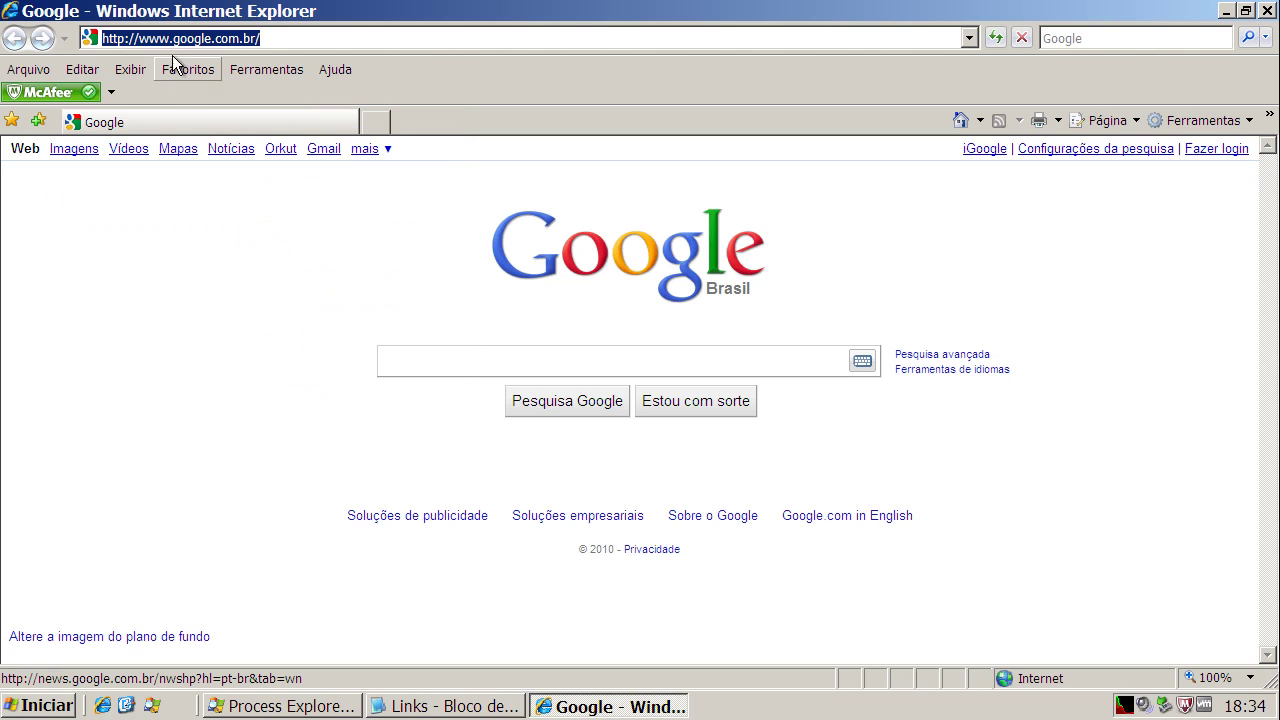
{"action": "key", "text": "ctrl+v"}
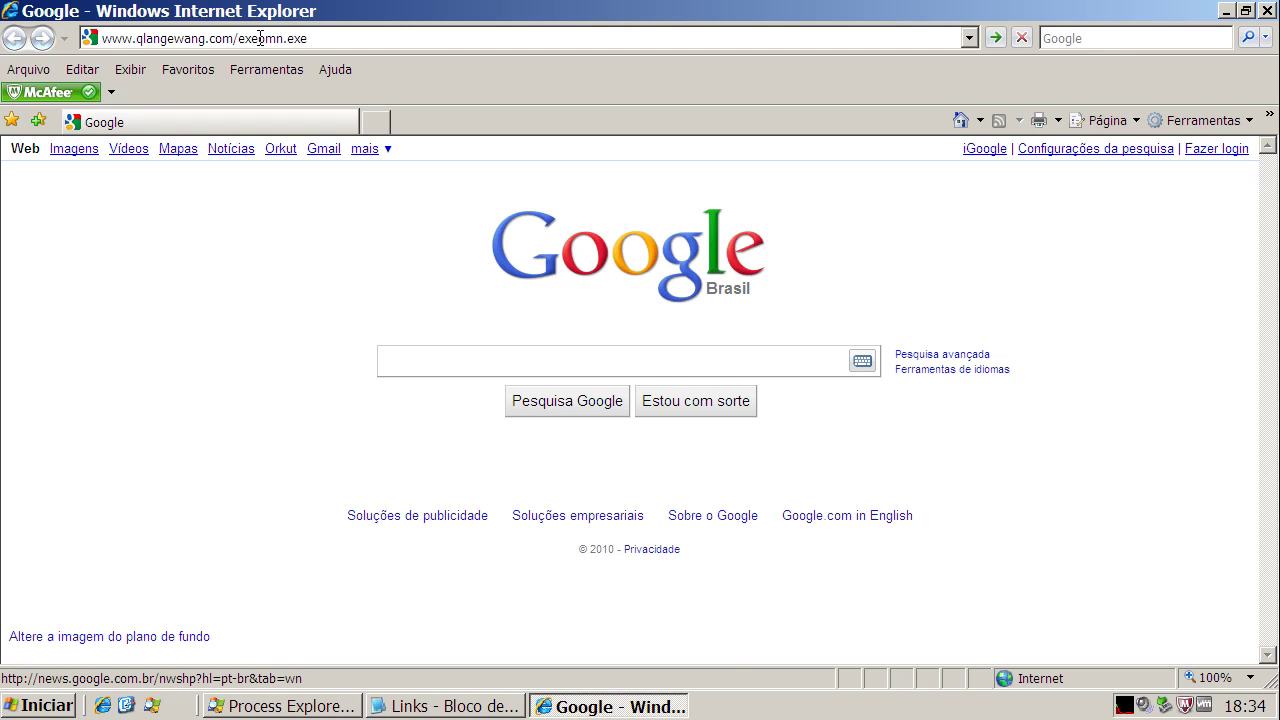
{"action": "key", "text": "Return"}
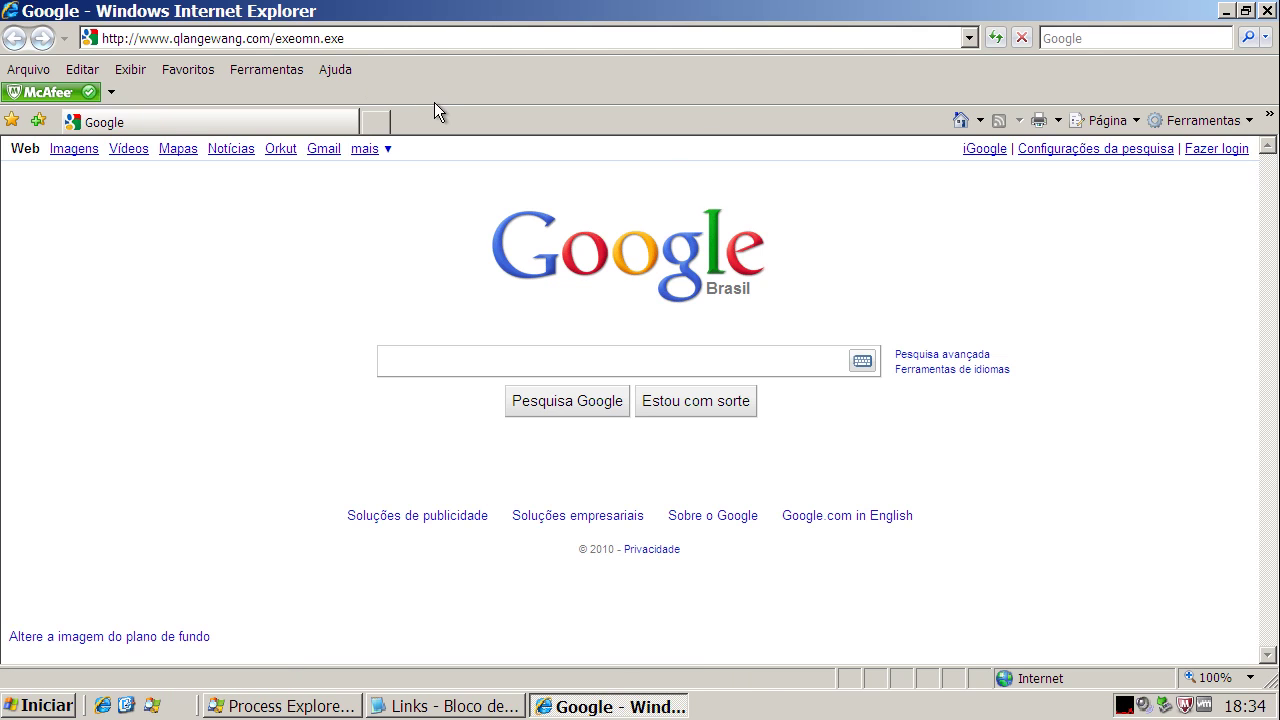
{"action": "left_click", "coordinate": [612, 360]}
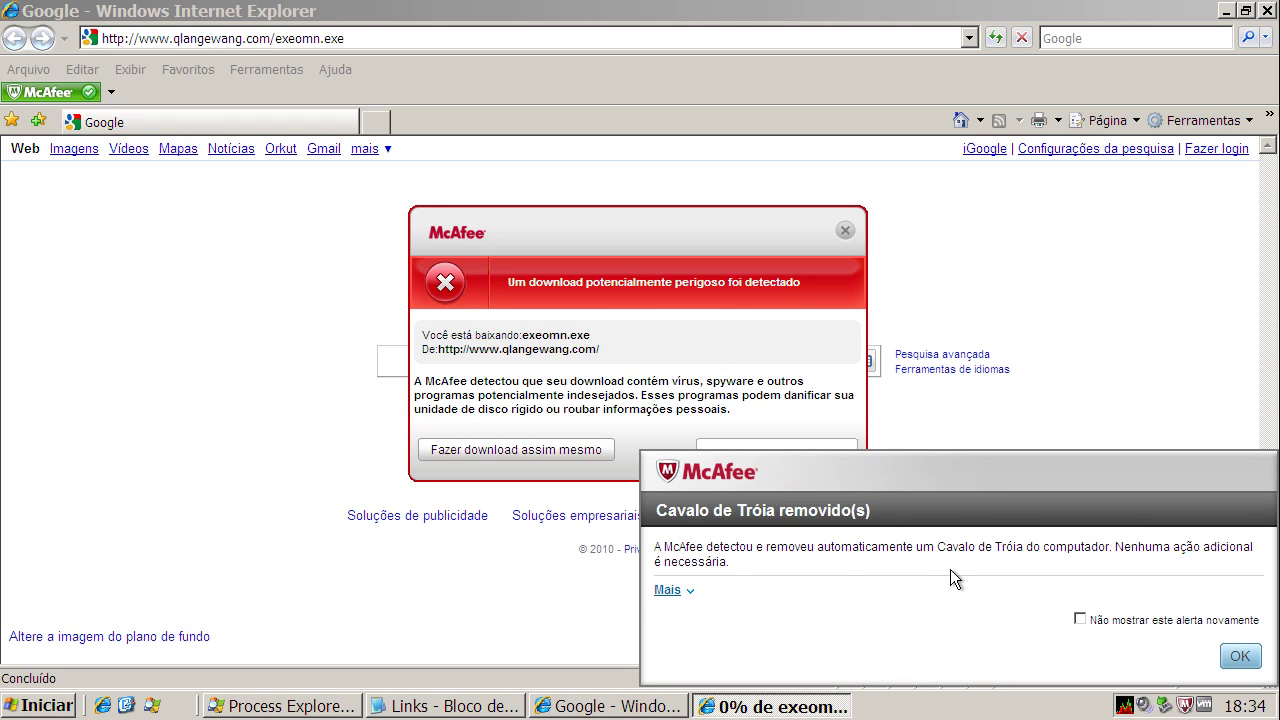
{"action": "left_click", "coordinate": [1240, 657]}
{"action": "left_click", "coordinate": [790, 456]}
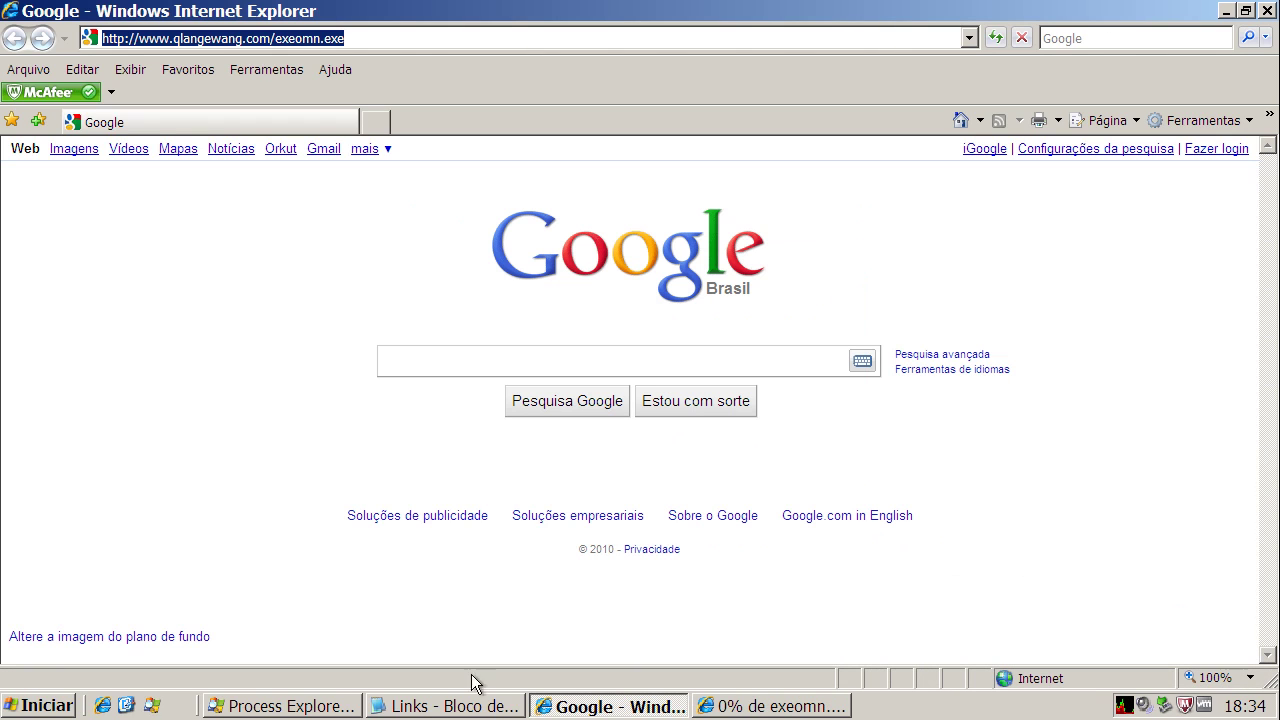
{"action": "left_click", "coordinate": [443, 706]}
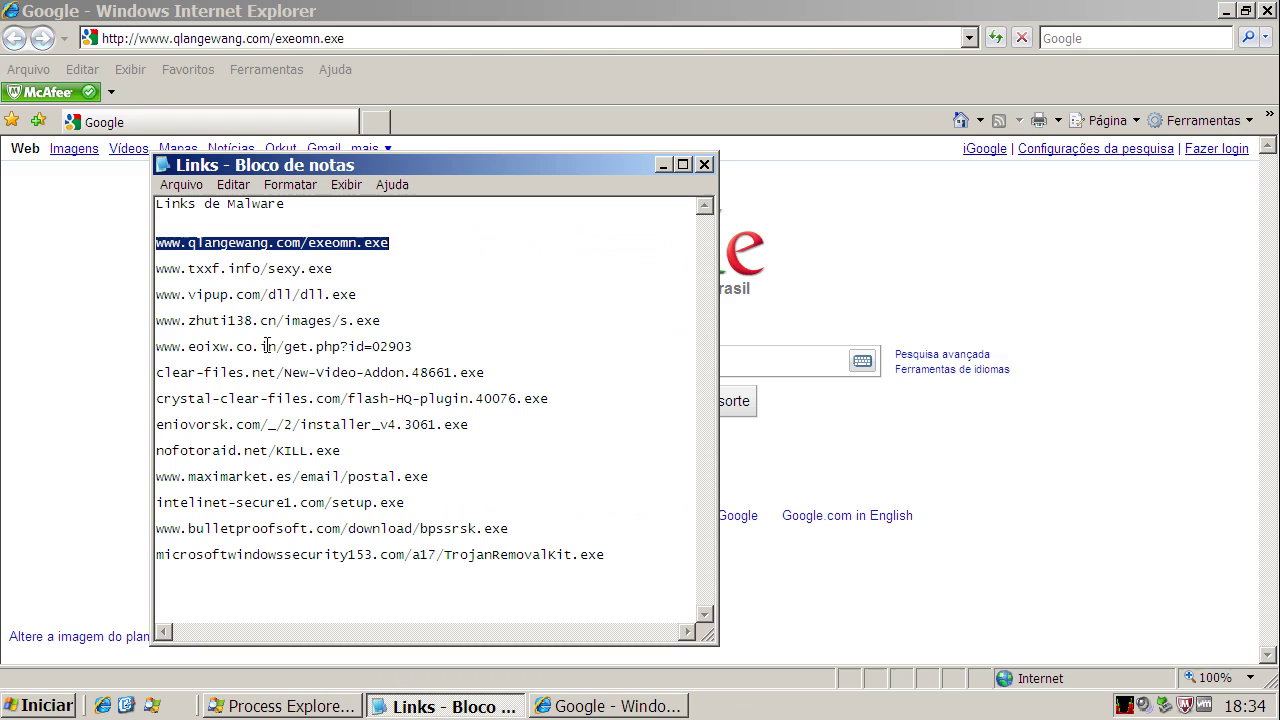
{"action": "double_click", "coordinate": [272, 268]}
{"action": "right_click", "coordinate": [273, 265]}
{"action": "left_click", "coordinate": [314, 326]}
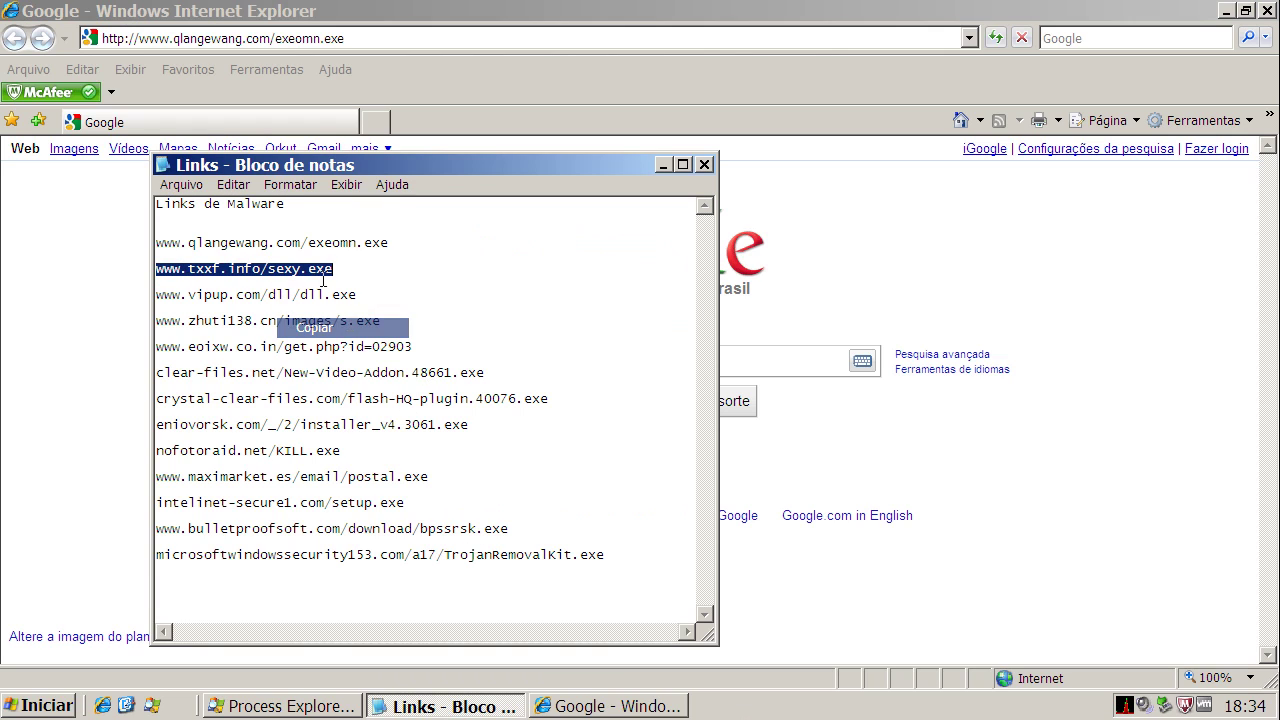
{"action": "left_click", "coordinate": [212, 38]}
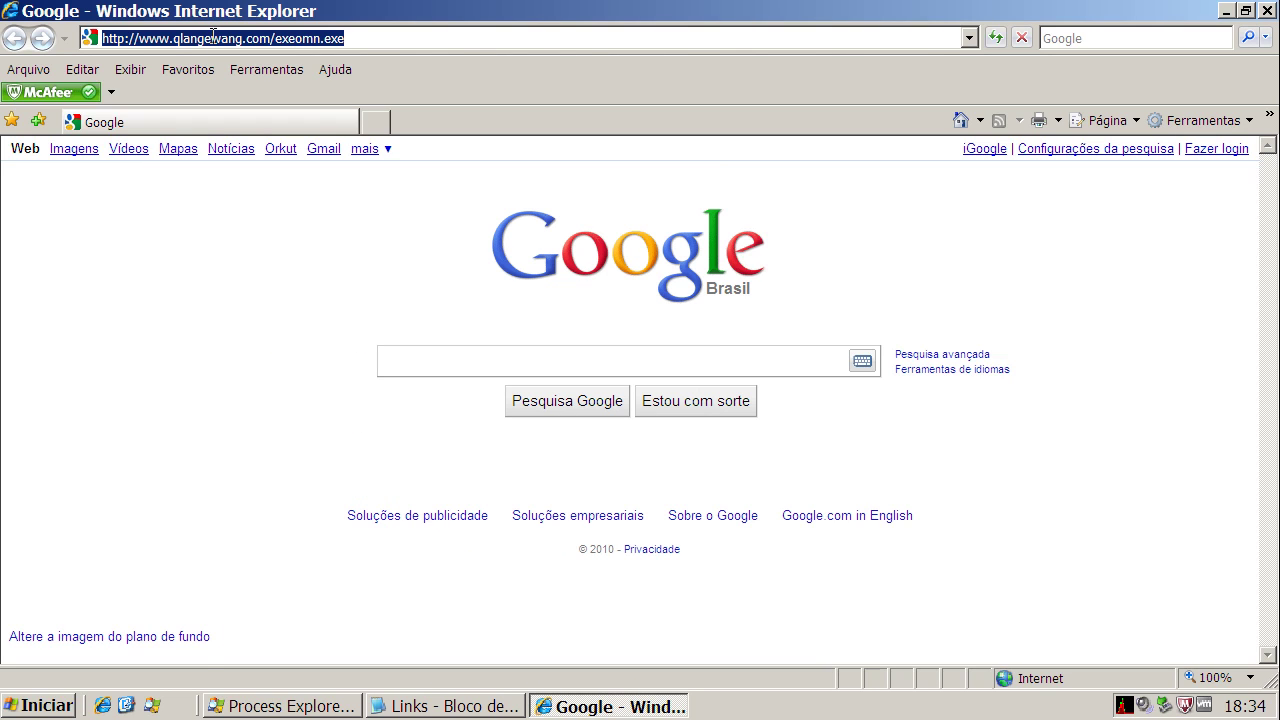
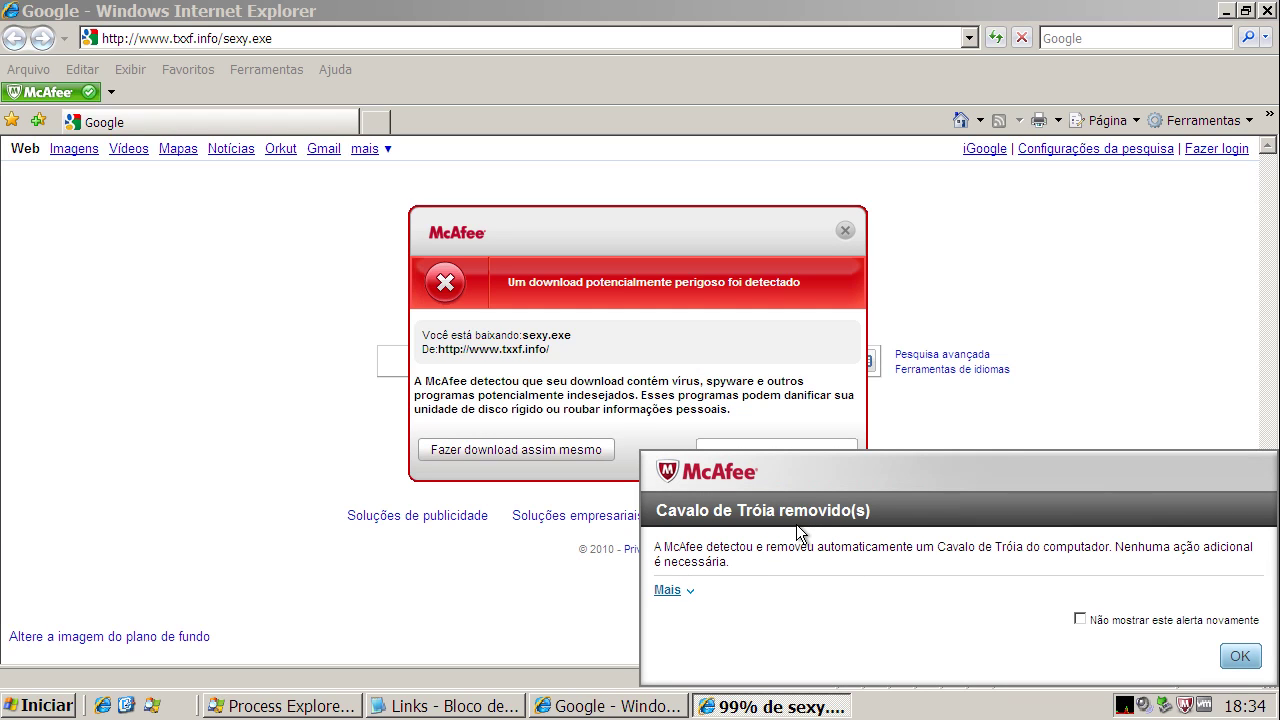
{"action": "left_click", "coordinate": [1238, 657]}
{"action": "left_click", "coordinate": [803, 450]}
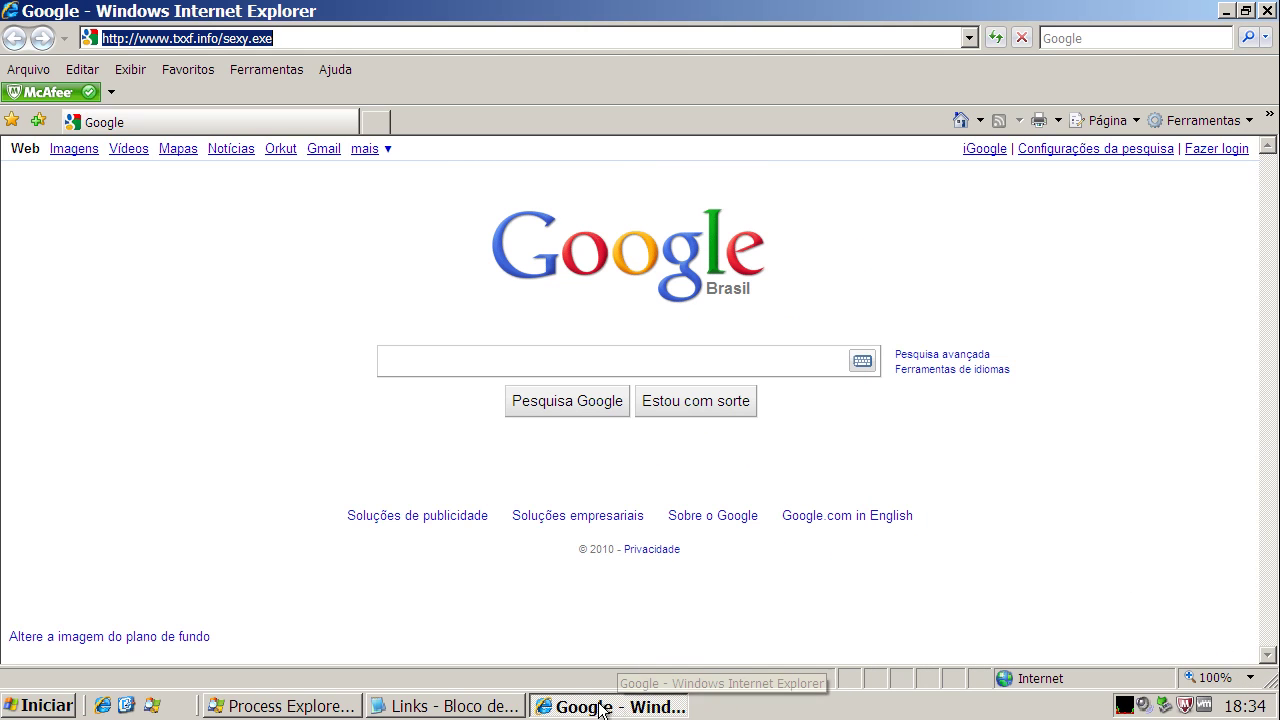
{"action": "left_click", "coordinate": [445, 706]}
{"action": "double_click", "coordinate": [280, 295]}
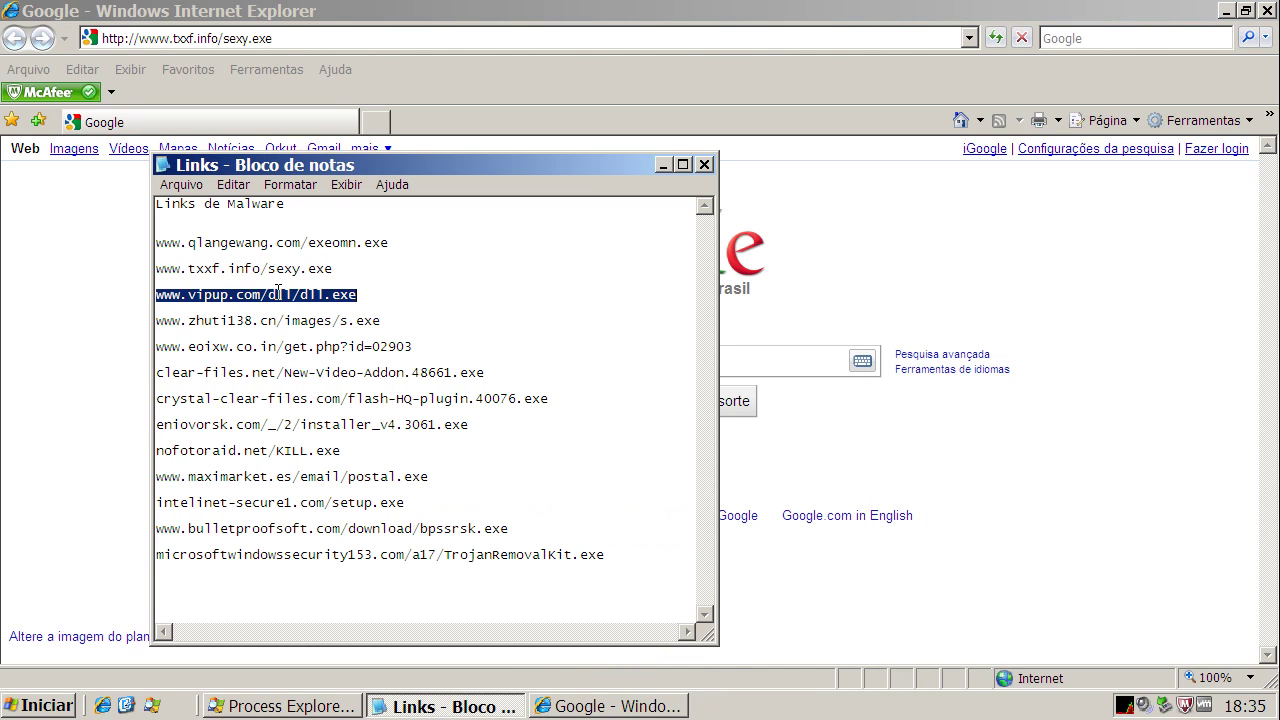
{"action": "right_click", "coordinate": [280, 295]}
{"action": "left_click", "coordinate": [308, 354]}
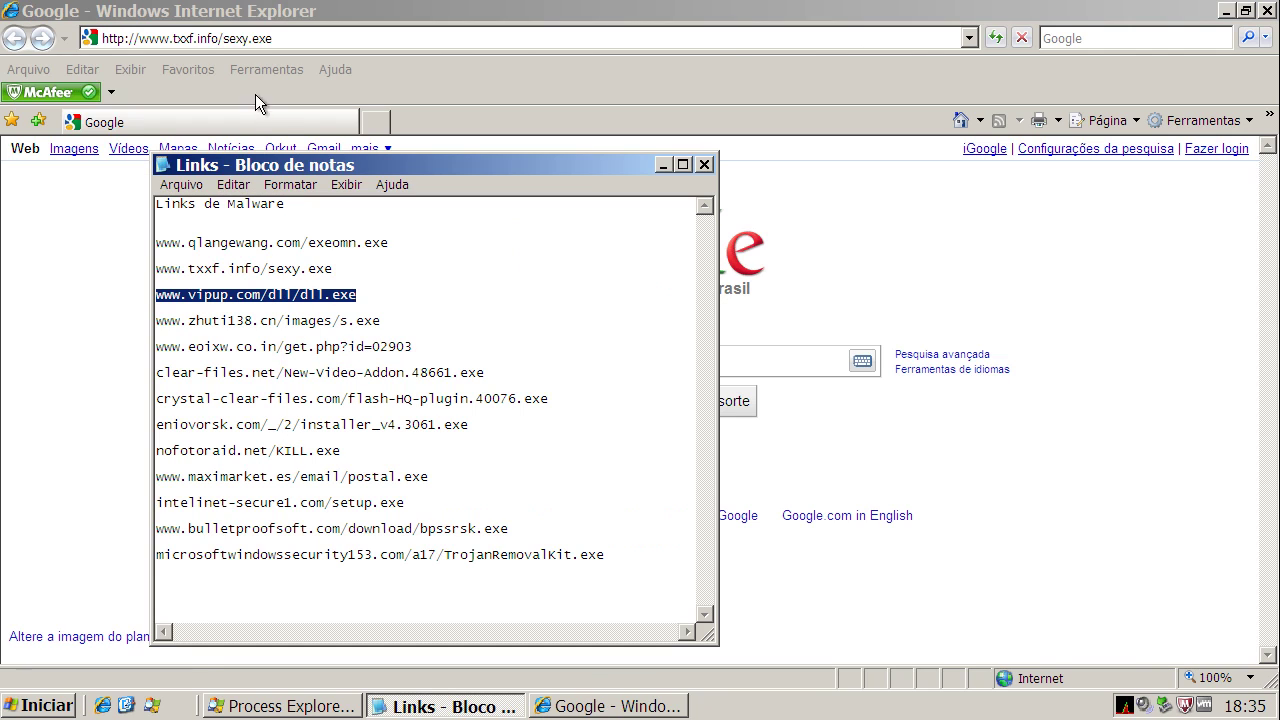
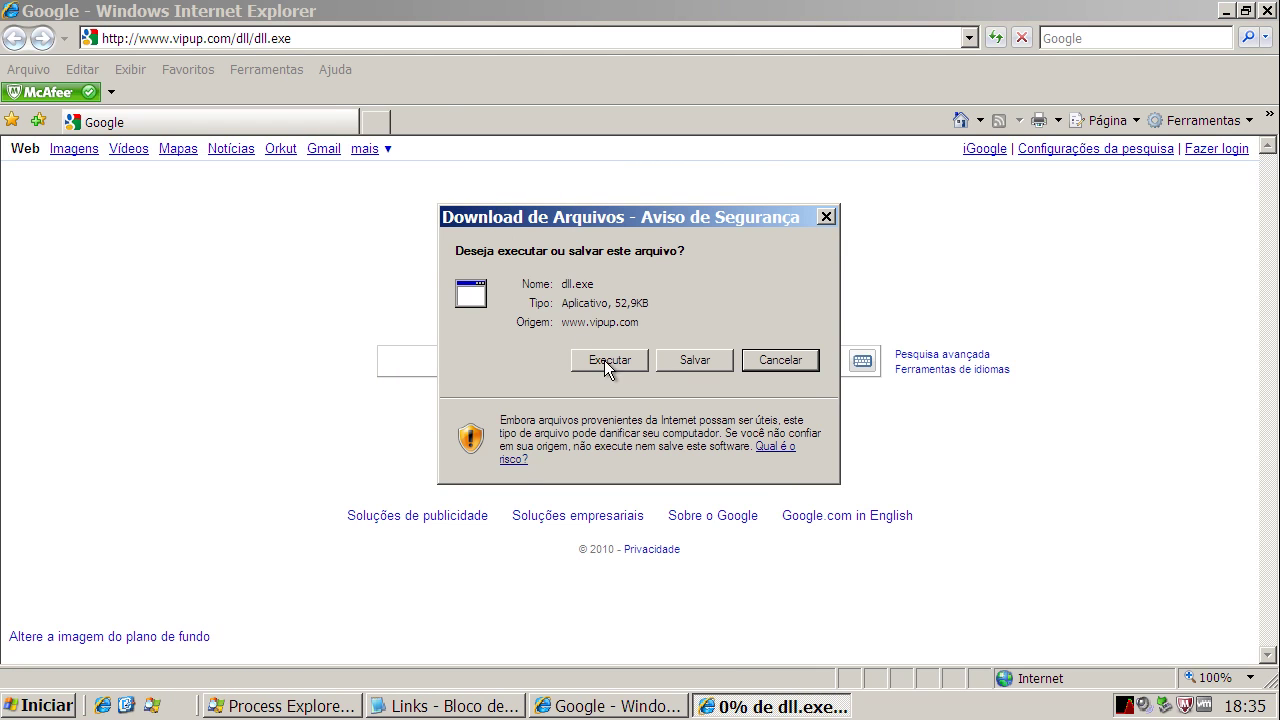
{"action": "left_click", "coordinate": [565, 364]}
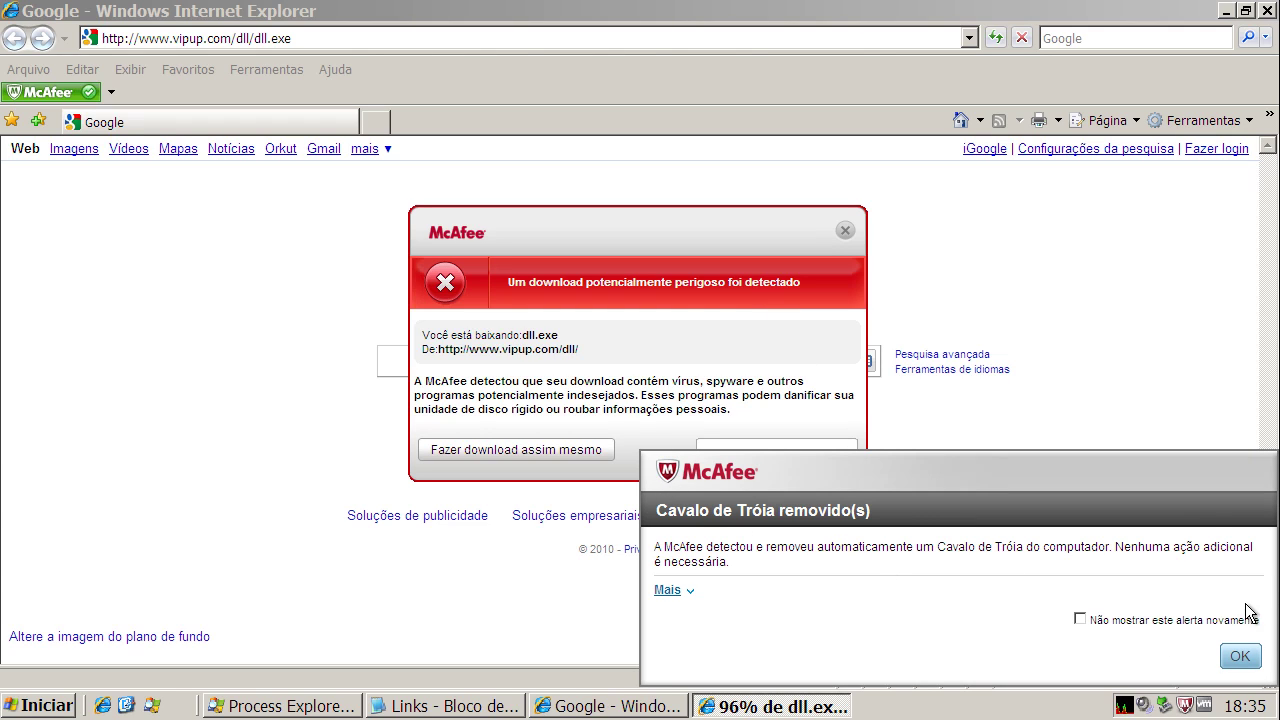
{"action": "left_click", "coordinate": [1240, 656]}
{"action": "left_click", "coordinate": [785, 443]}
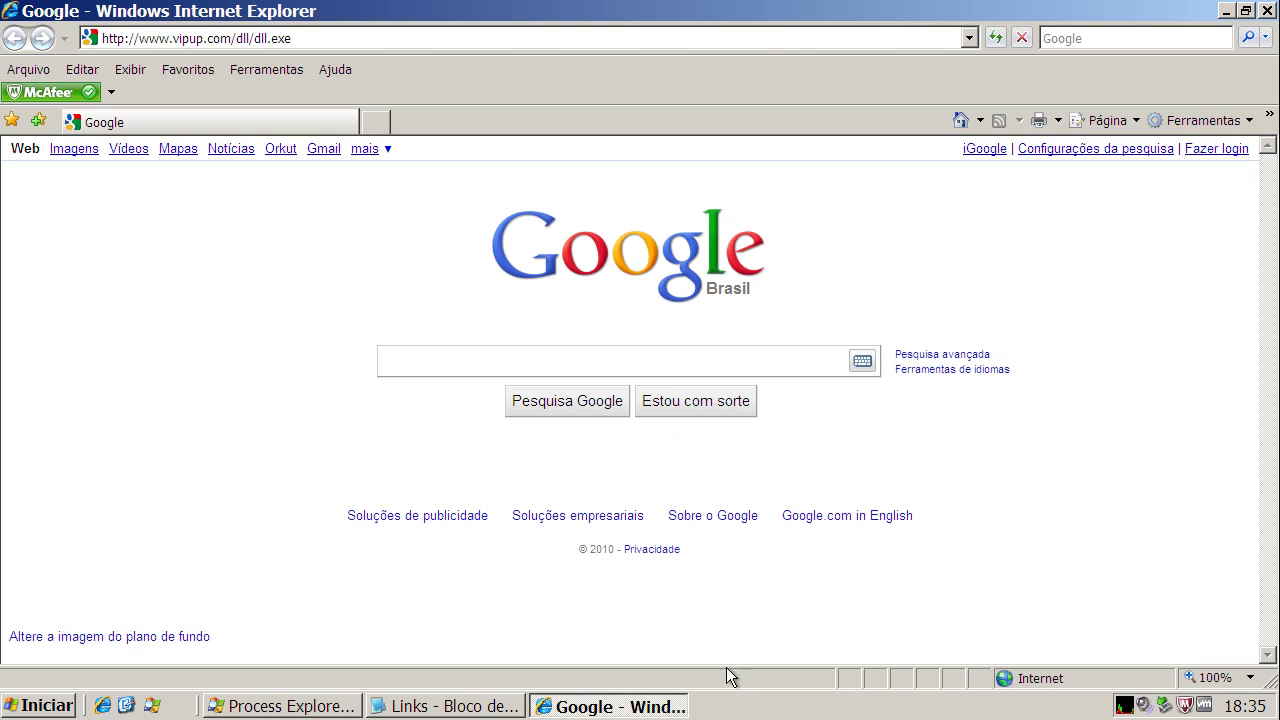
{"action": "left_click", "coordinate": [445, 706]}
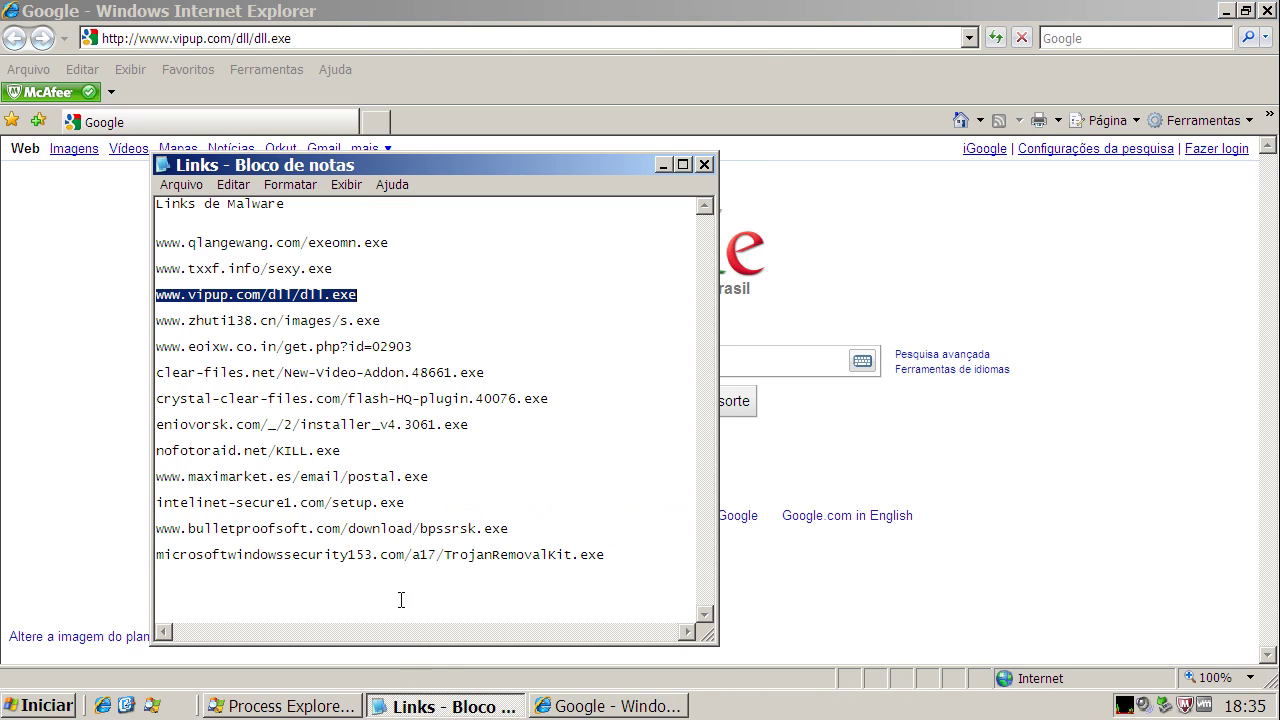
{"action": "double_click", "coordinate": [318, 320]}
{"action": "right_click", "coordinate": [318, 320]}
{"action": "left_click", "coordinate": [357, 379]}
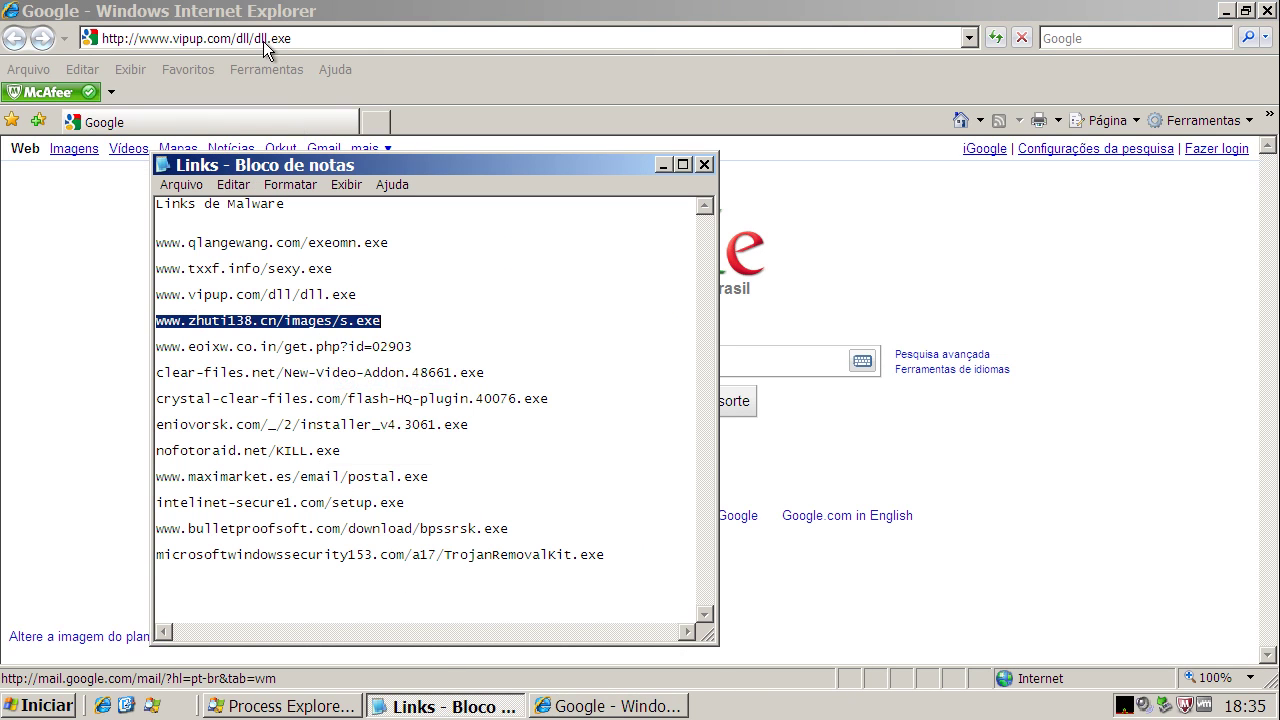
{"action": "left_click", "coordinate": [263, 38]}
{"action": "key", "text": "ctrl+v"}
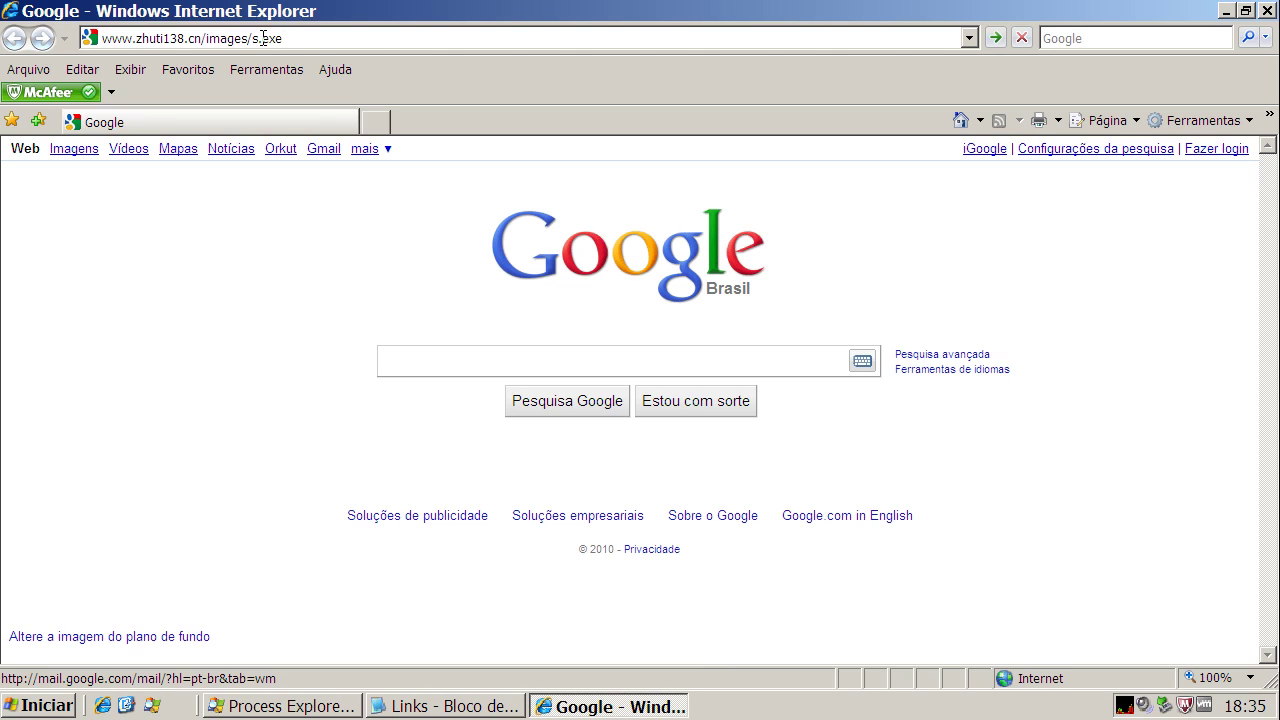
{"action": "key", "text": "Return"}
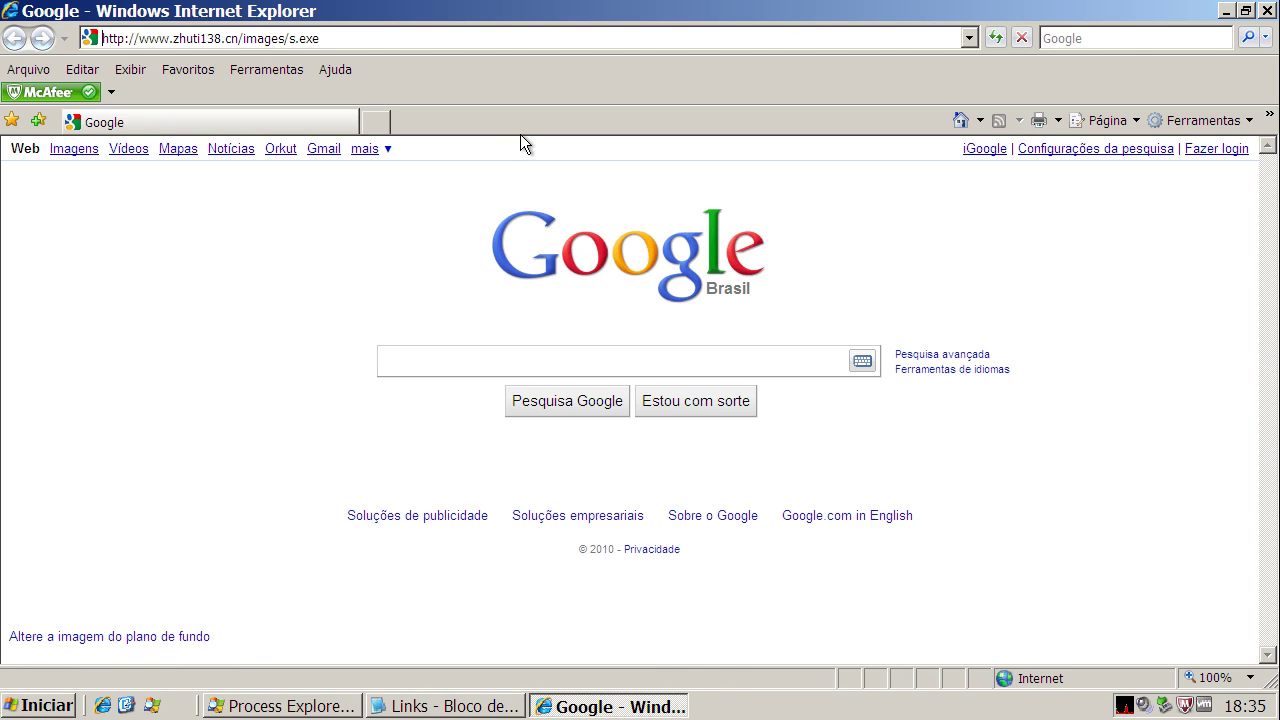
Run s.exe despite McAfee's dangerous-download warning, dismiss the Trojan removal alert, and postpone the restart
{"action": "left_click", "coordinate": [616, 364]}
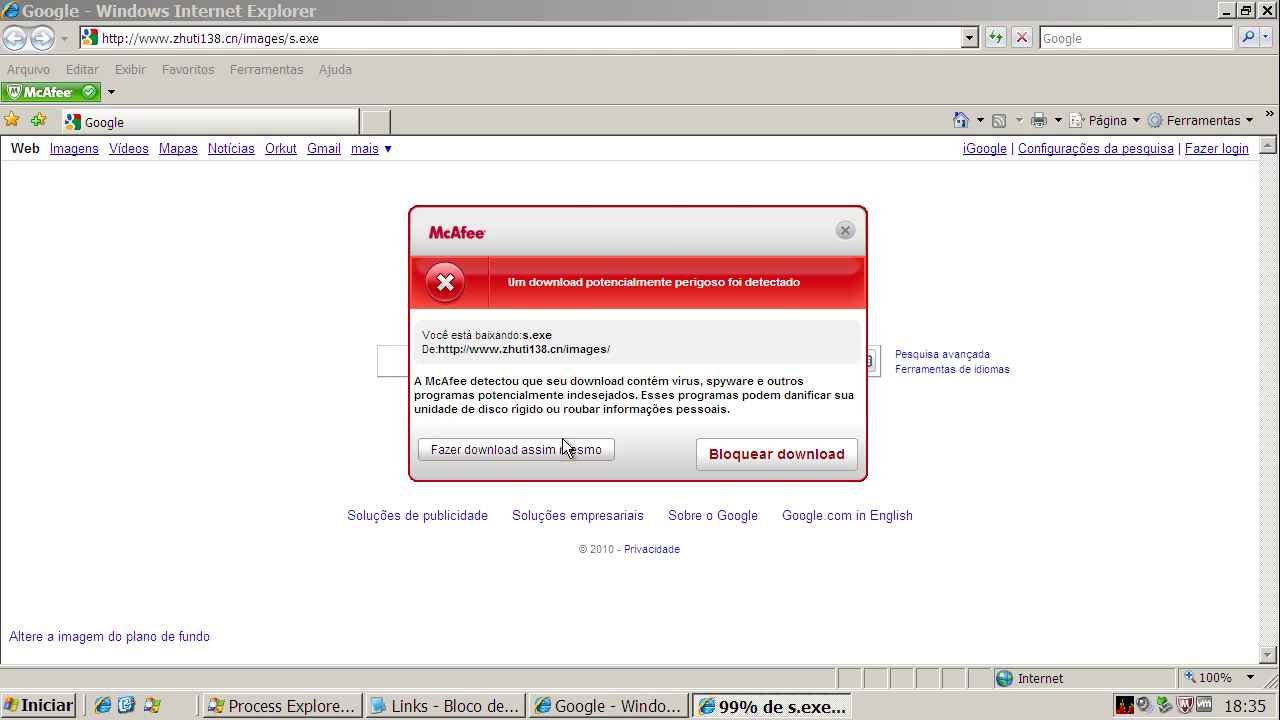
{"action": "left_click", "coordinate": [564, 447]}
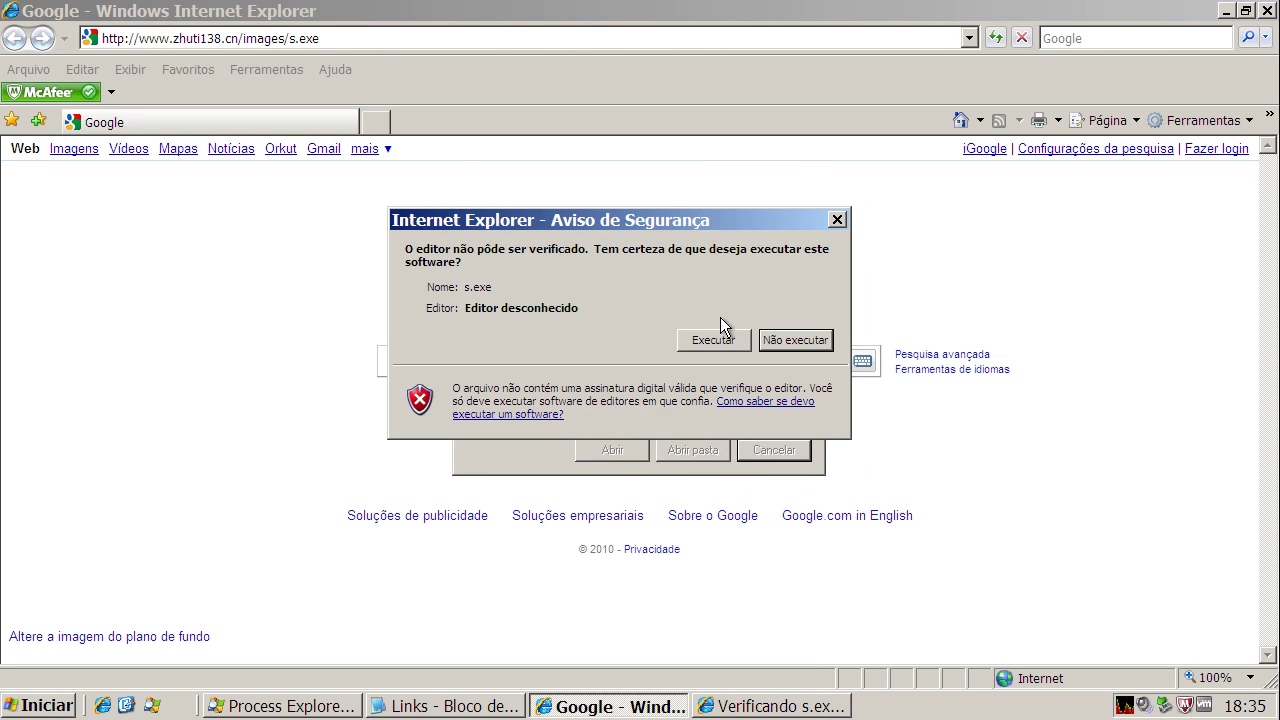
{"action": "left_click", "coordinate": [719, 340]}
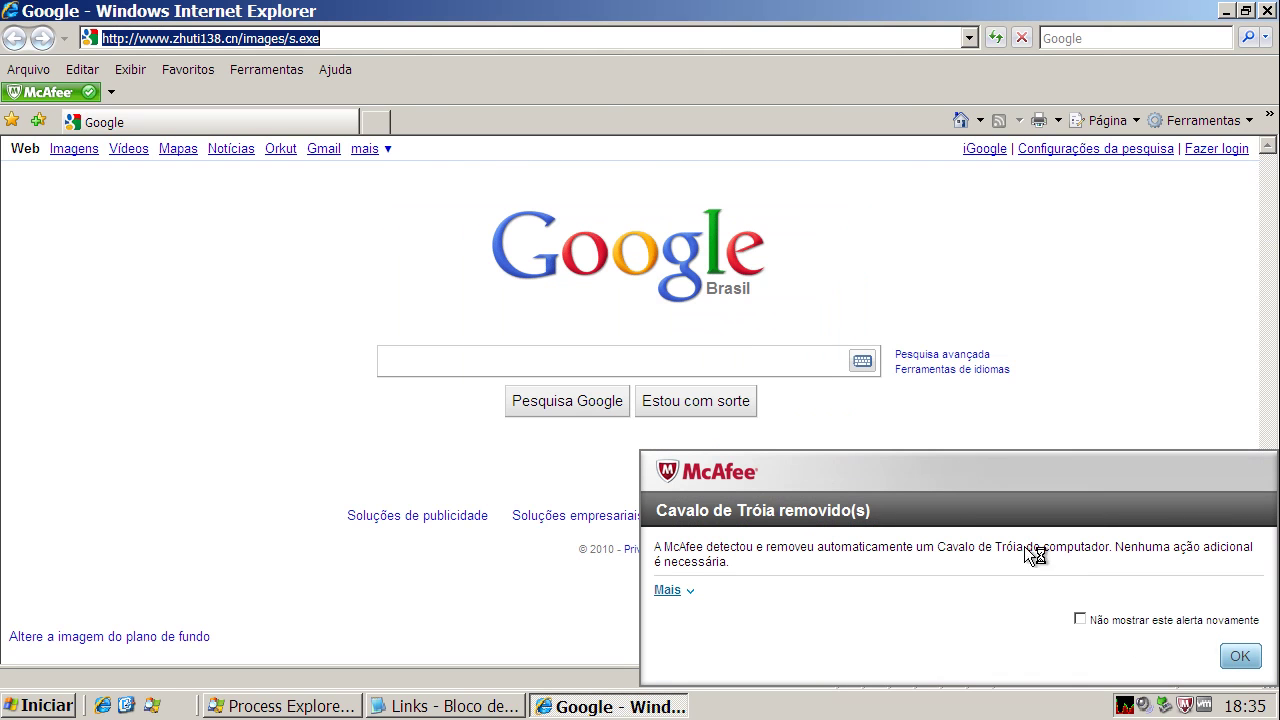
{"action": "left_click", "coordinate": [1239, 656]}
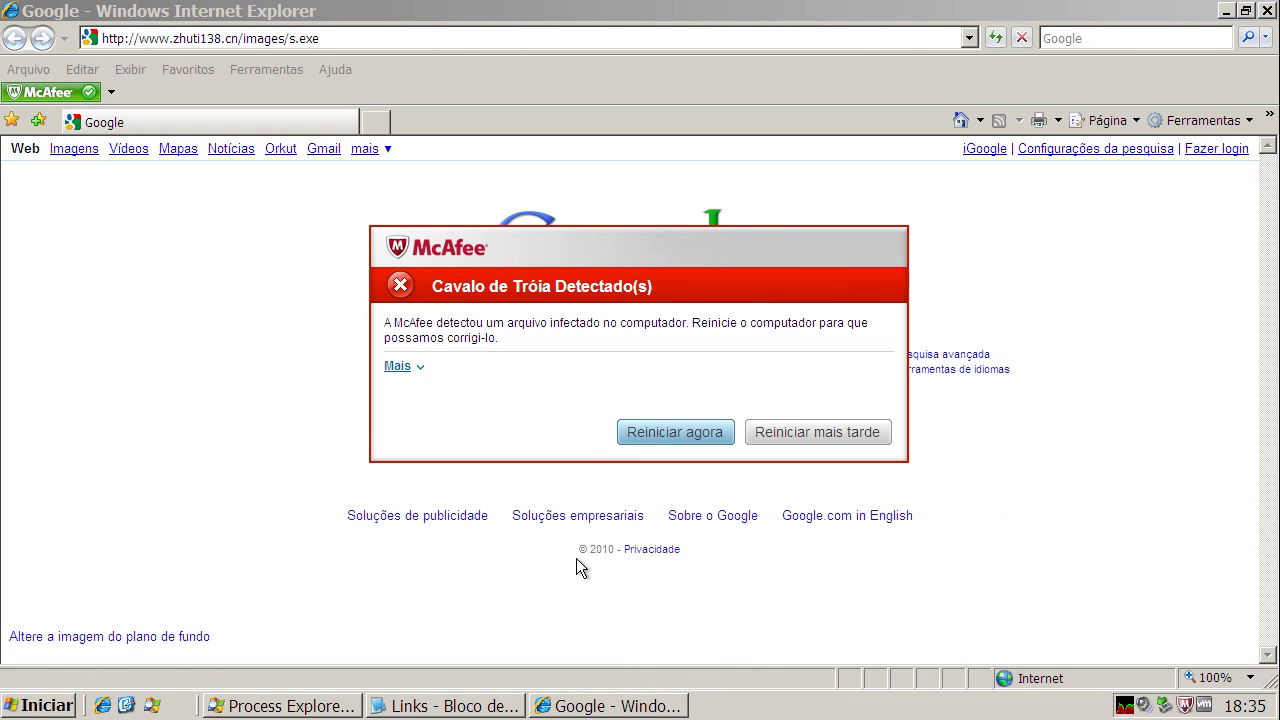
{"action": "left_click", "coordinate": [808, 438]}
{"action": "left_click", "coordinate": [507, 710]}
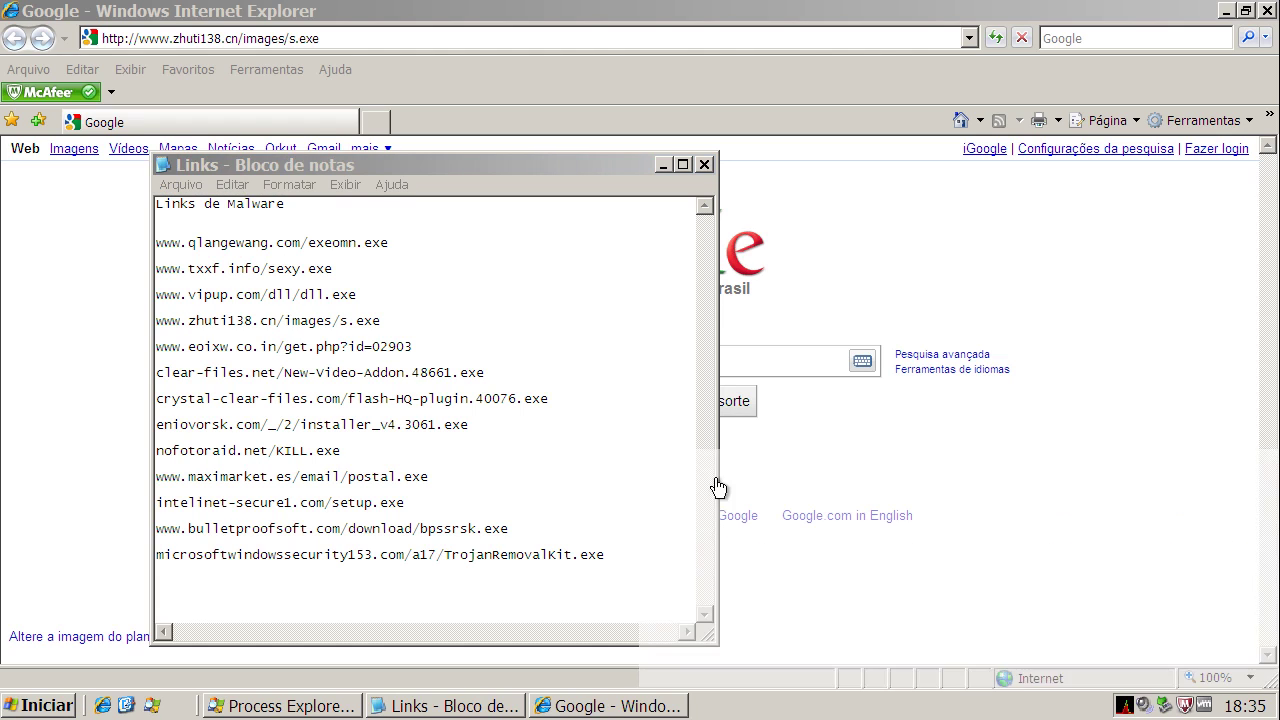
{"action": "double_click", "coordinate": [246, 345]}
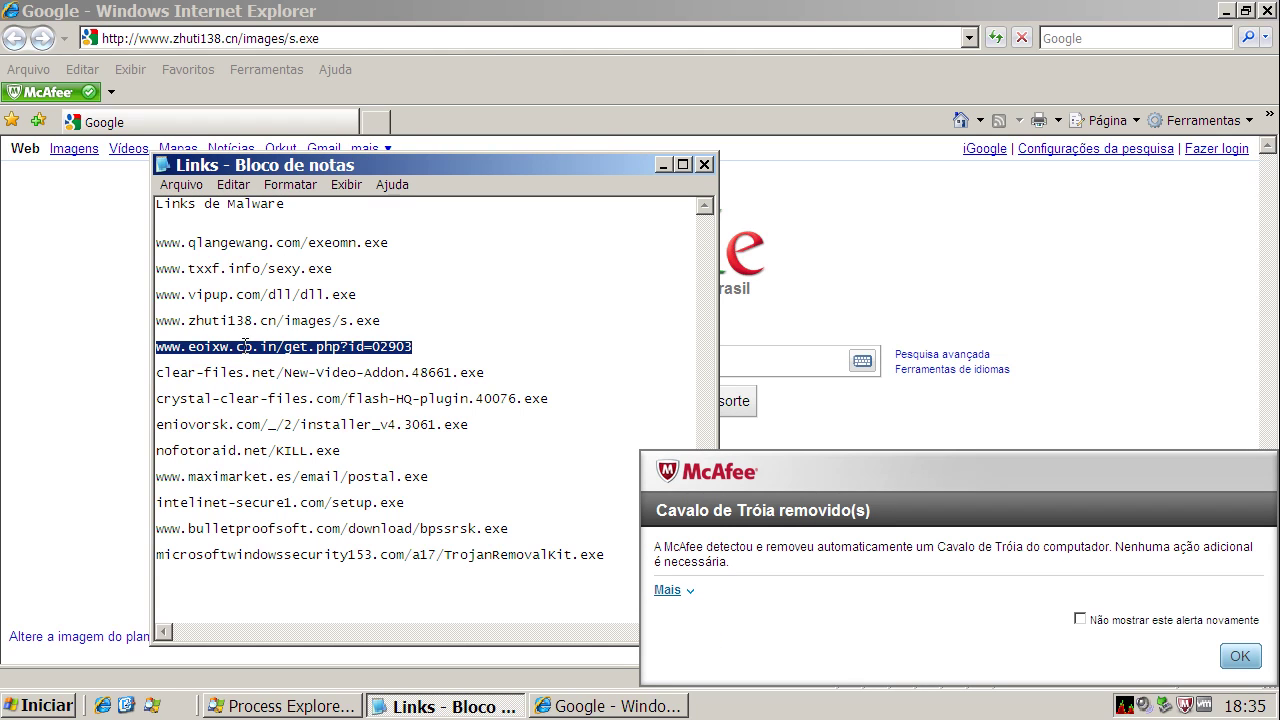
{"action": "right_click", "coordinate": [246, 346]}
{"action": "left_click", "coordinate": [312, 405]}
{"action": "left_click", "coordinate": [1240, 656]}
{"action": "left_click", "coordinate": [213, 16]}
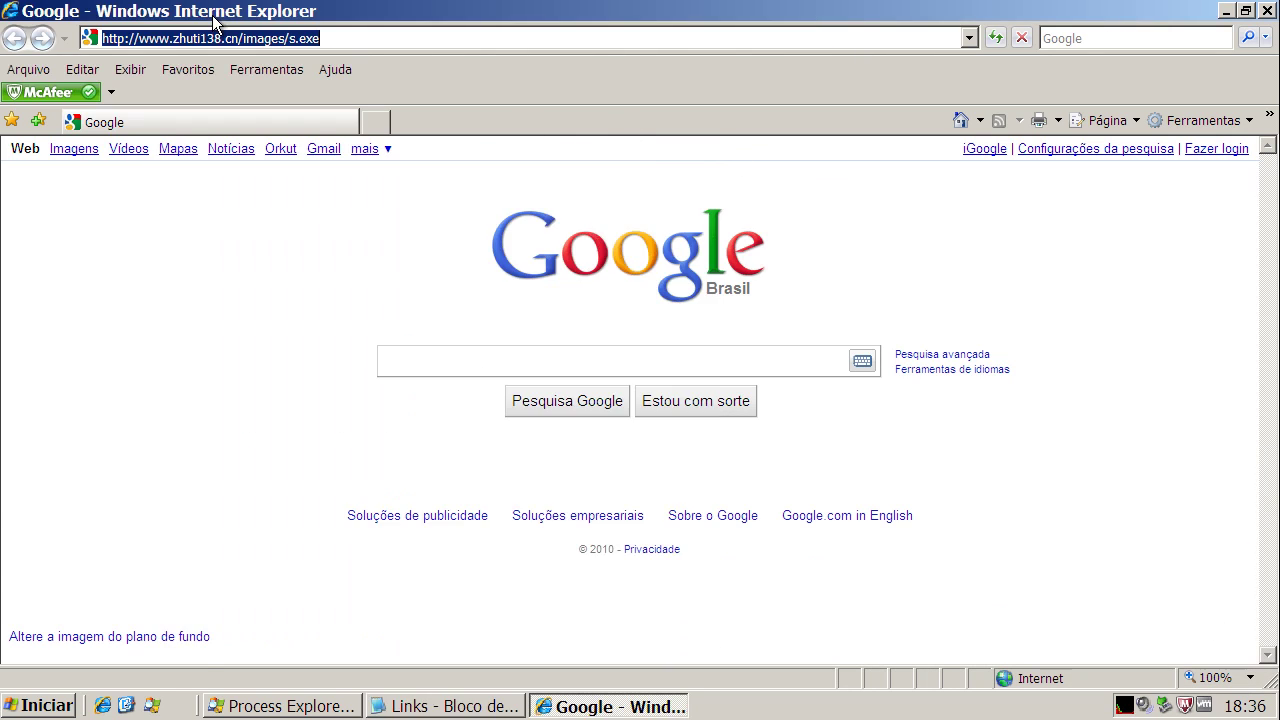
{"action": "key", "text": "ctrl+v"}
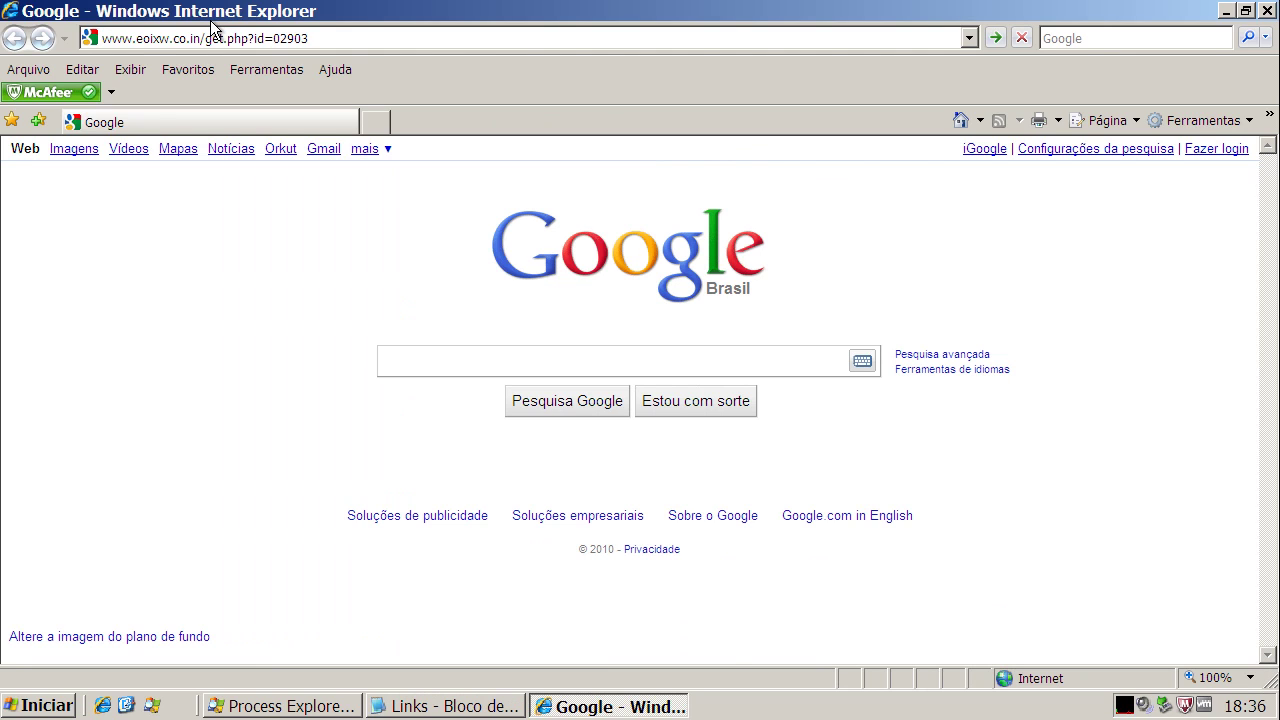
{"action": "key", "text": "Return"}
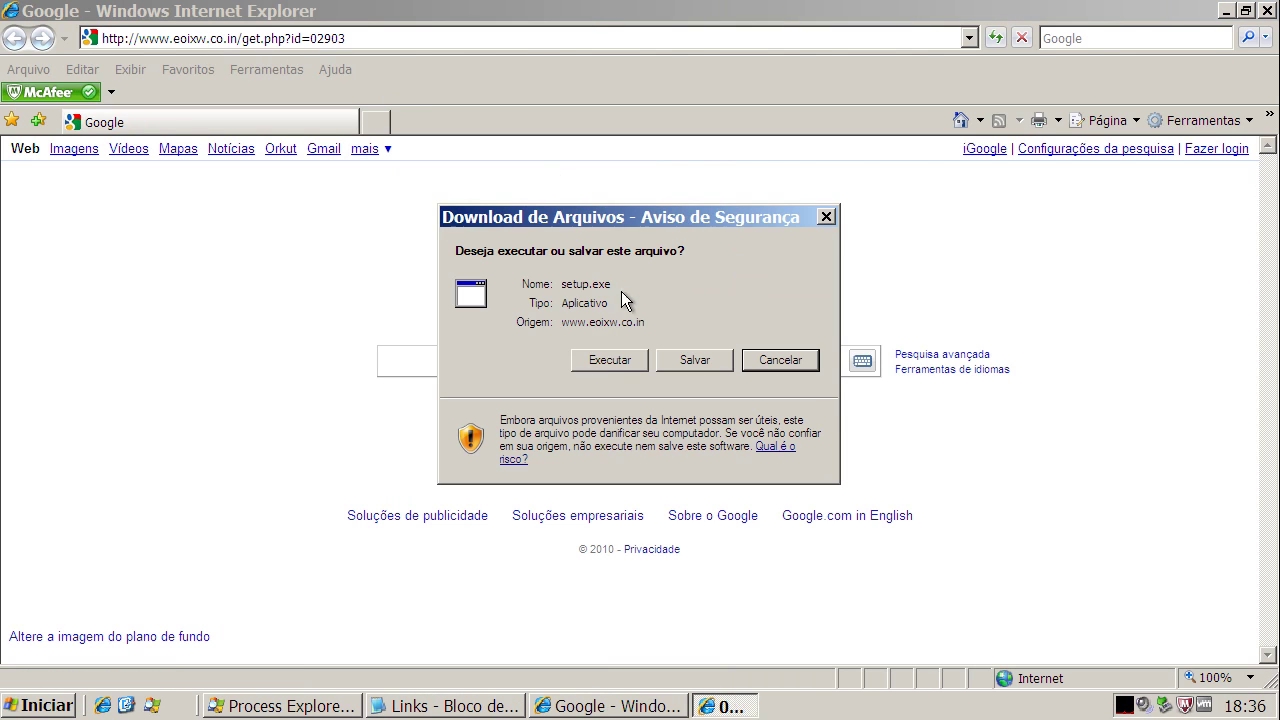
Run the downloaded setup.exe, dismiss the Think Point error, and postpone the restart McAfee requests
{"action": "left_click", "coordinate": [608, 360]}
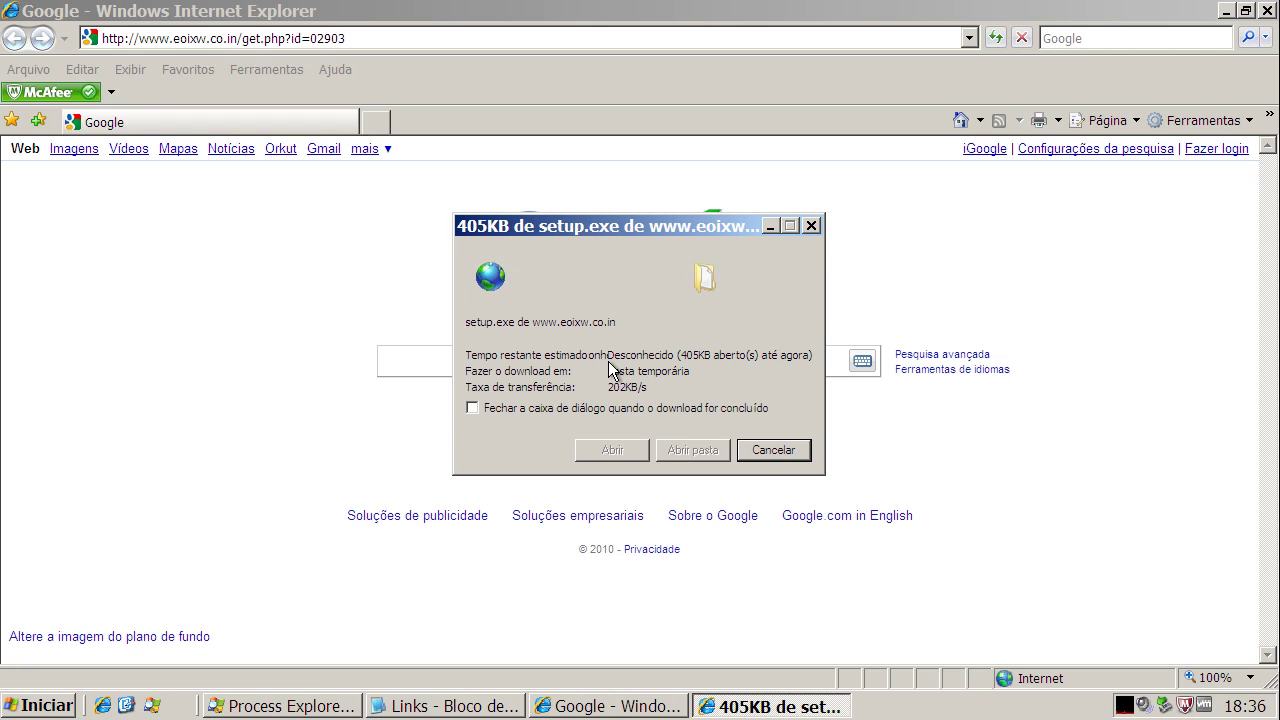
{"action": "left_click", "coordinate": [690, 332]}
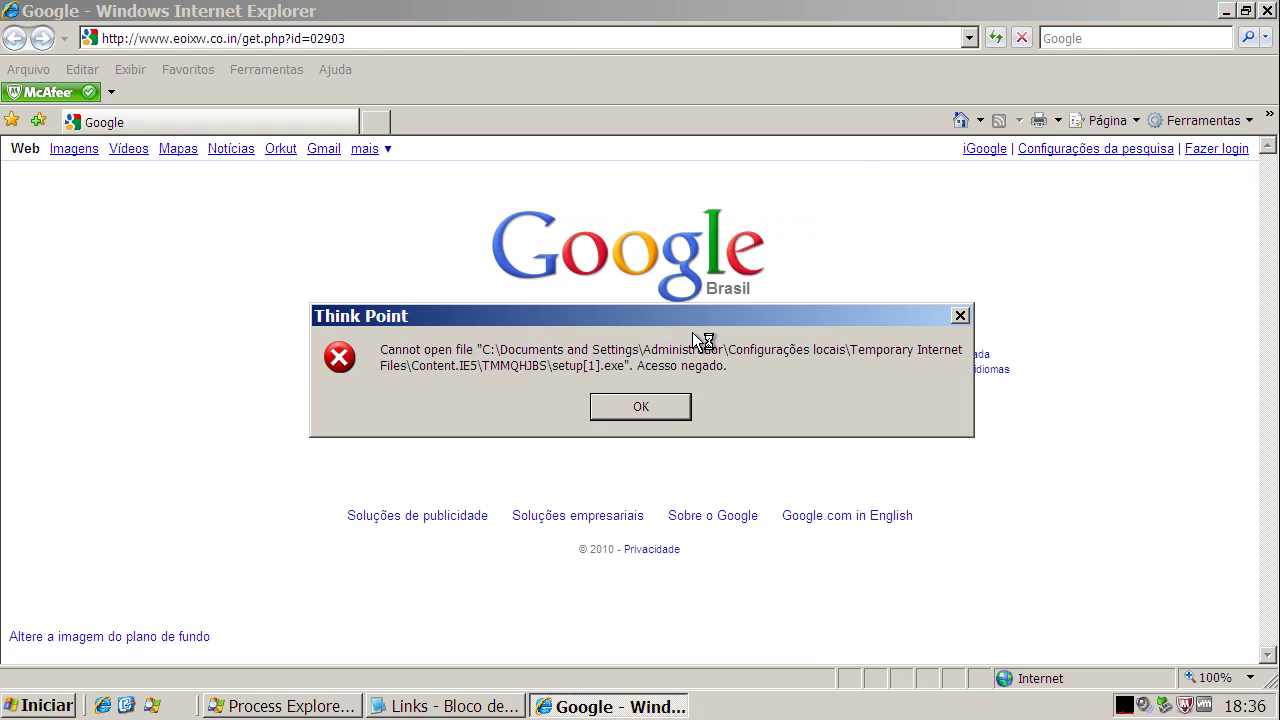
{"action": "left_click", "coordinate": [655, 408]}
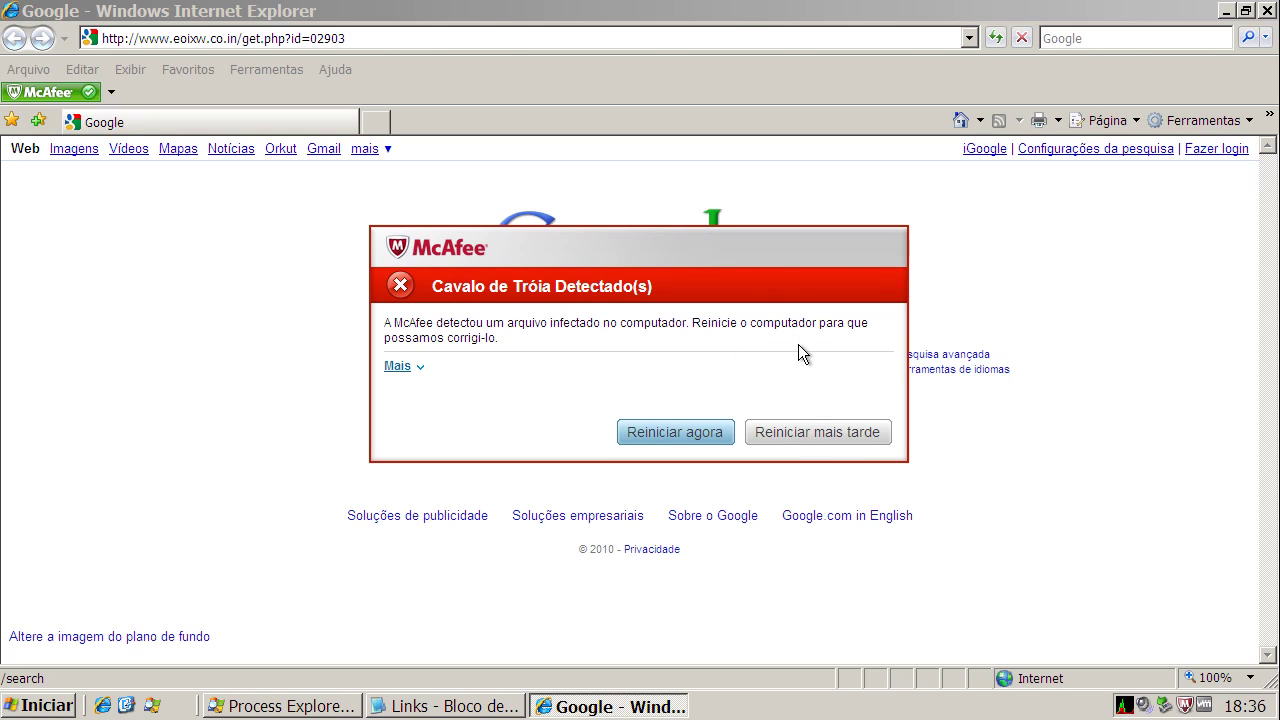
{"action": "left_click", "coordinate": [826, 434]}
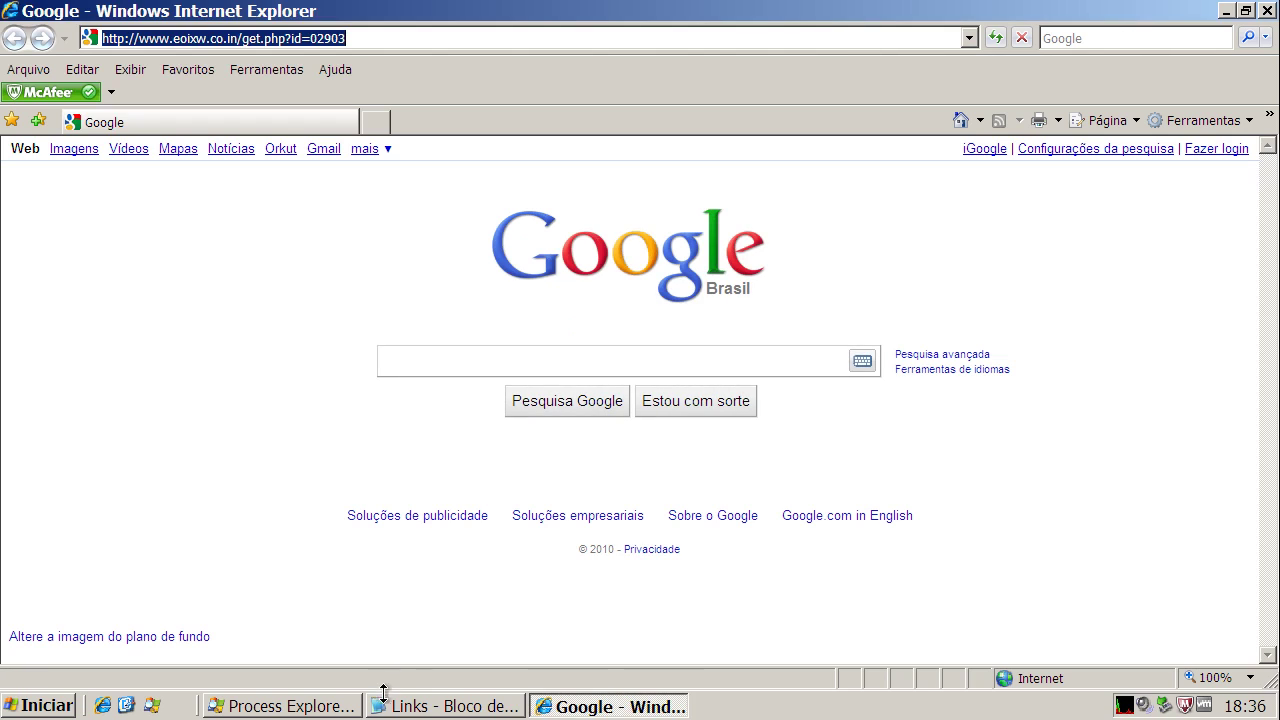
Copy clear-files.net/New-Video-Addon.48661.exe from the Links file and load it in Internet Explorer
{"action": "left_click", "coordinate": [476, 706]}
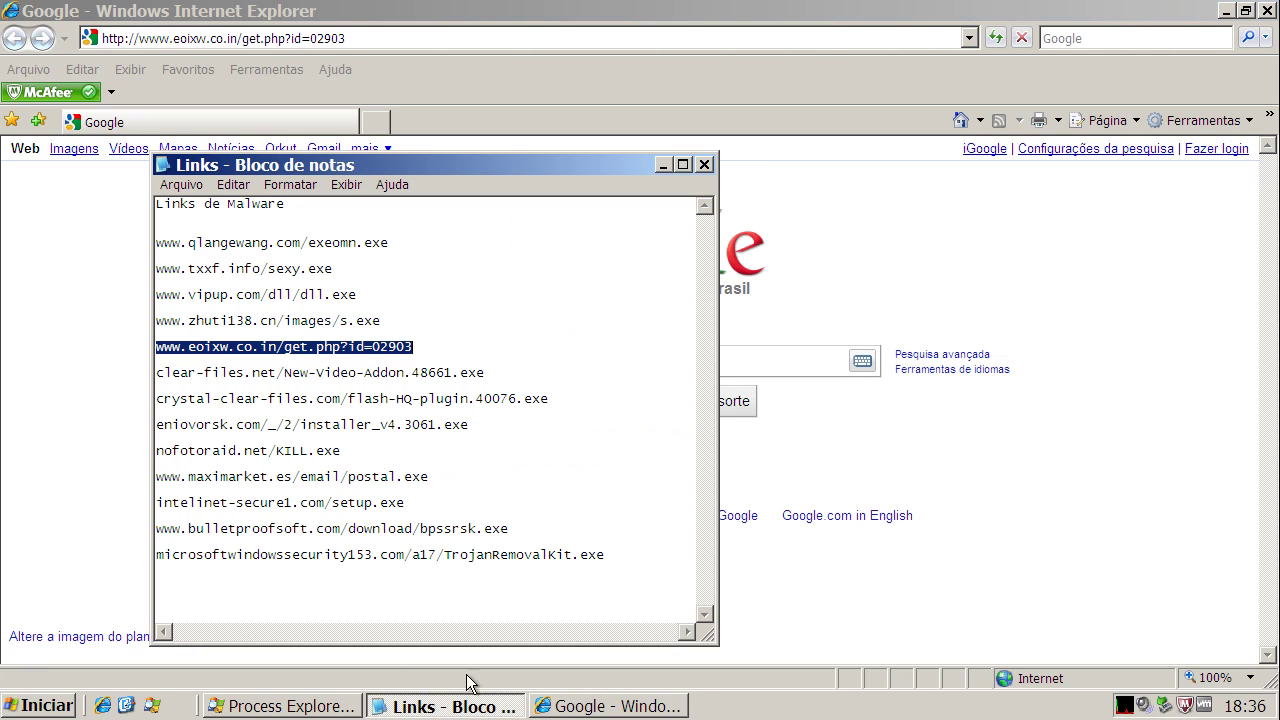
{"action": "double_click", "coordinate": [337, 372]}
{"action": "right_click", "coordinate": [338, 372]}
{"action": "left_click", "coordinate": [378, 432]}
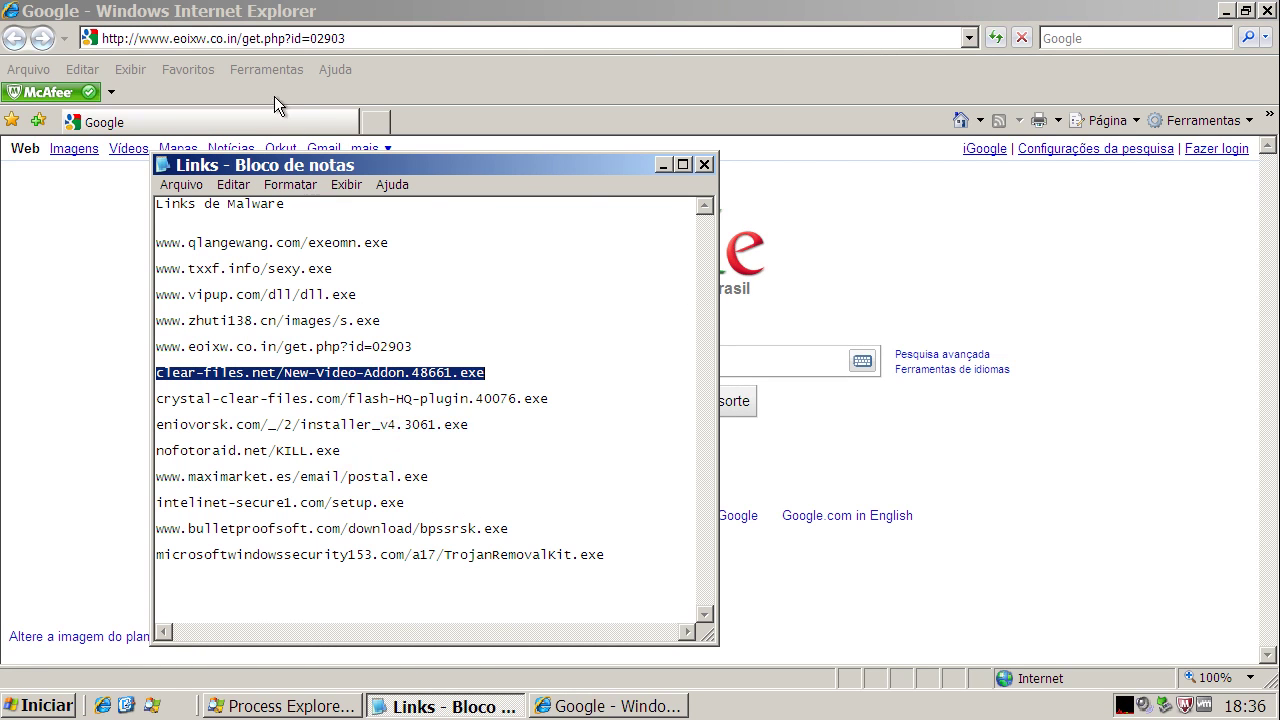
{"action": "left_click", "coordinate": [255, 40]}
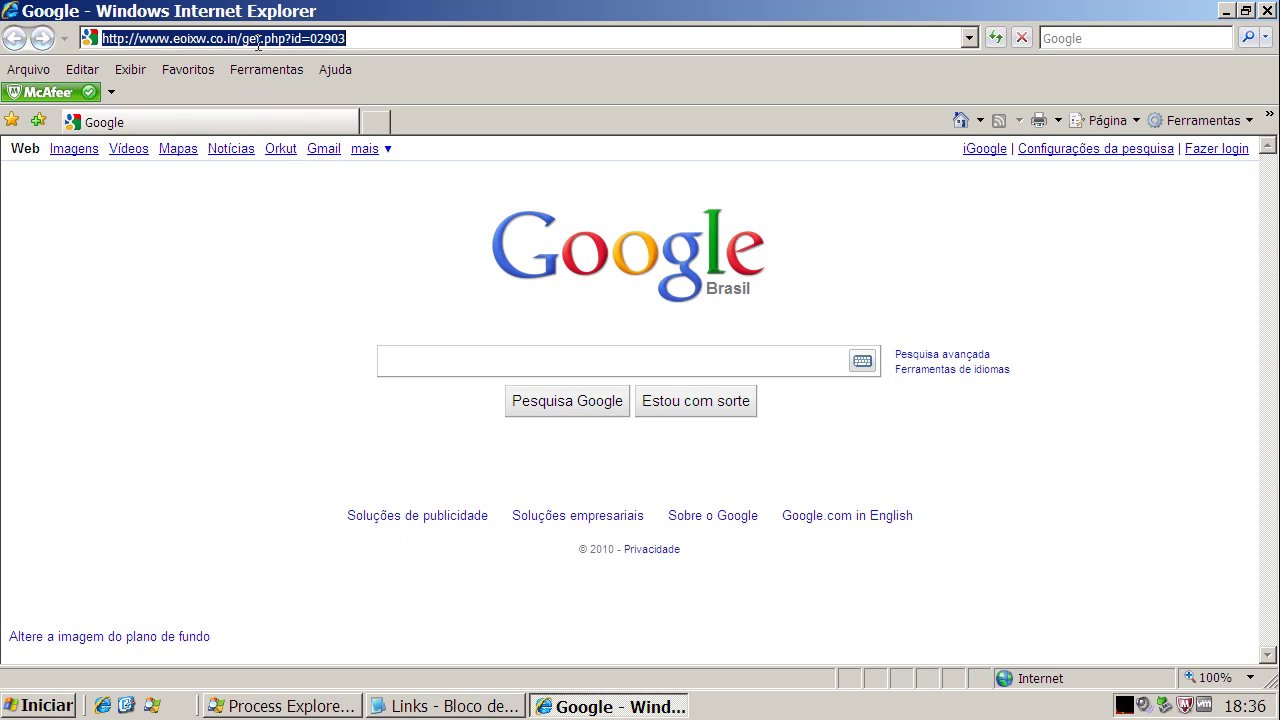
{"action": "key", "text": "ctrl+v"}
{"action": "key", "text": "Return"}
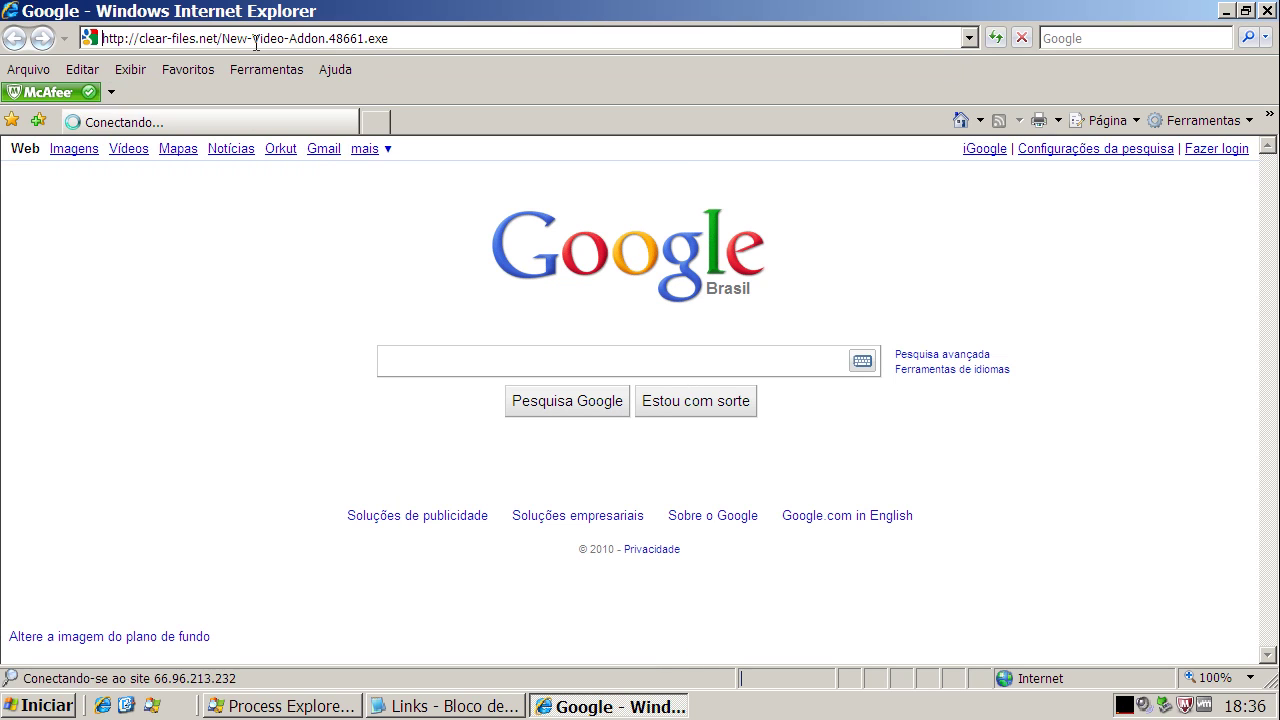
Run the downloaded New-Video-Addon.48661.exe and return to the Links file
{"action": "left_click", "coordinate": [633, 357]}
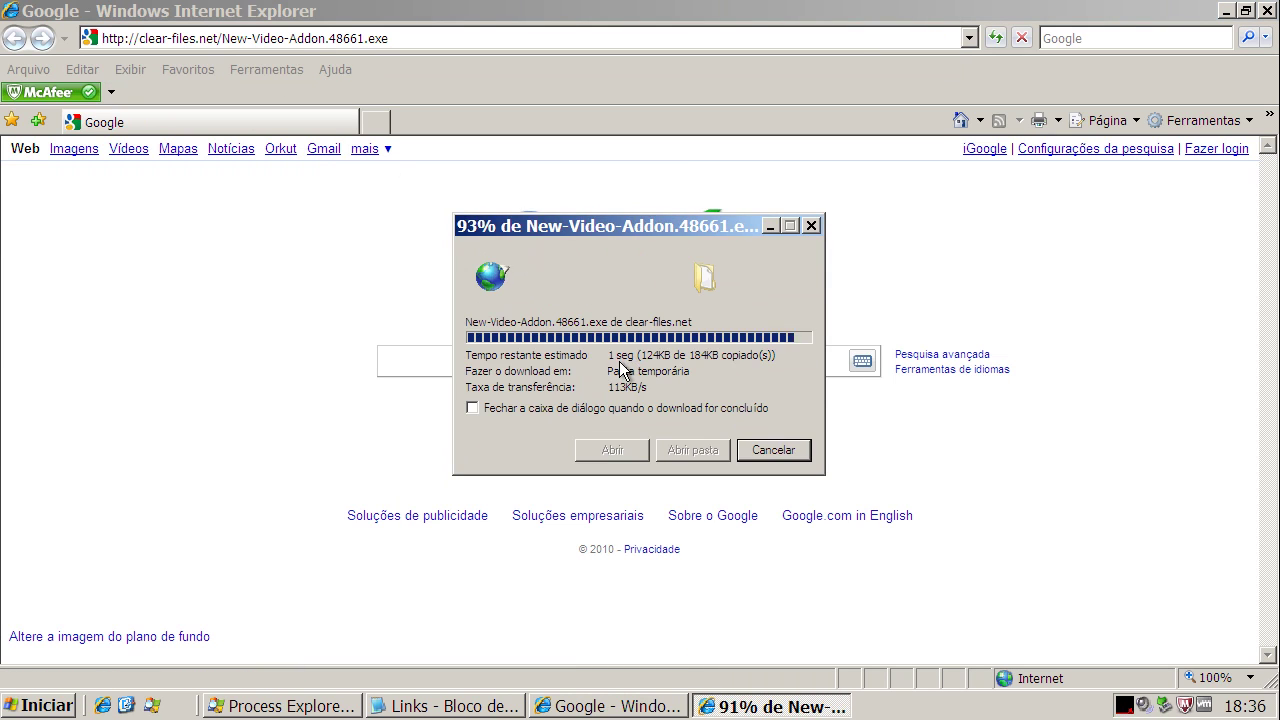
{"action": "left_click", "coordinate": [676, 342]}
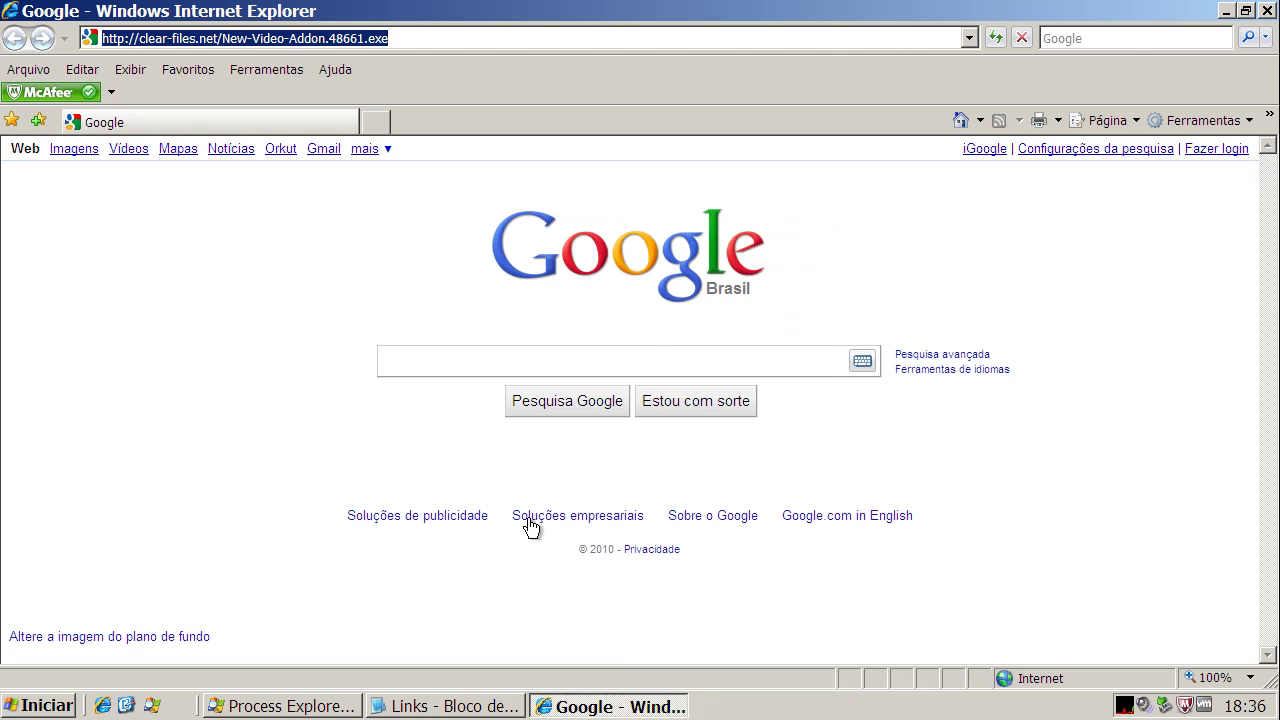
{"action": "left_click", "coordinate": [485, 706]}
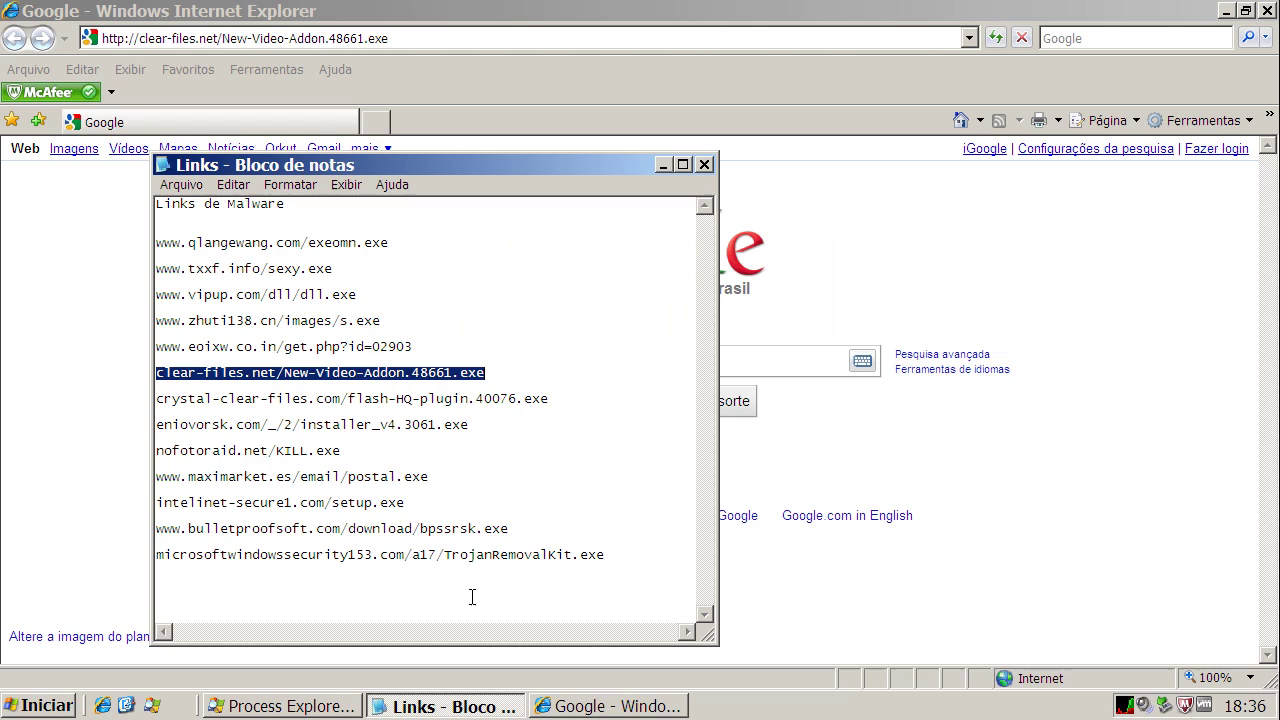
{"action": "left_click", "coordinate": [445, 400]}
{"action": "left_click", "coordinate": [810, 446]}
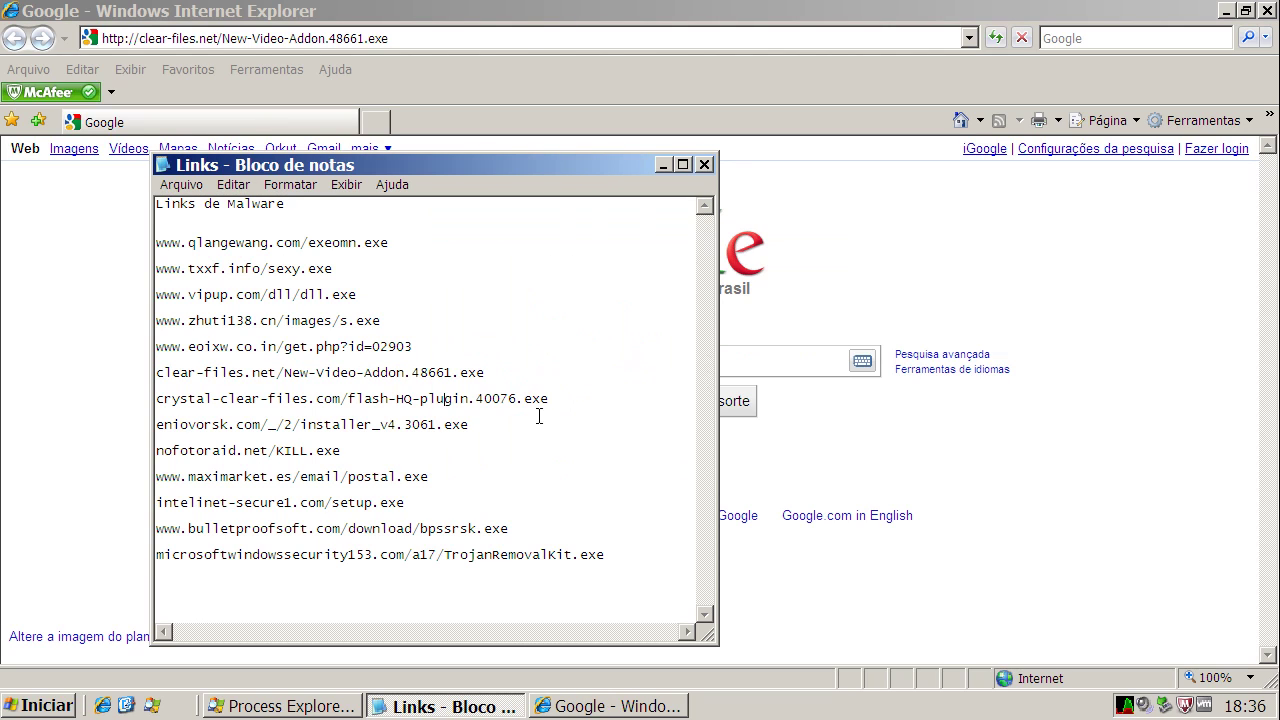
Copy crystal-clear-files.com/flash-HQ-plugin.40076.exe from the Links file and load it in Internet Explorer
{"action": "double_click", "coordinate": [515, 398]}
{"action": "right_click", "coordinate": [515, 398]}
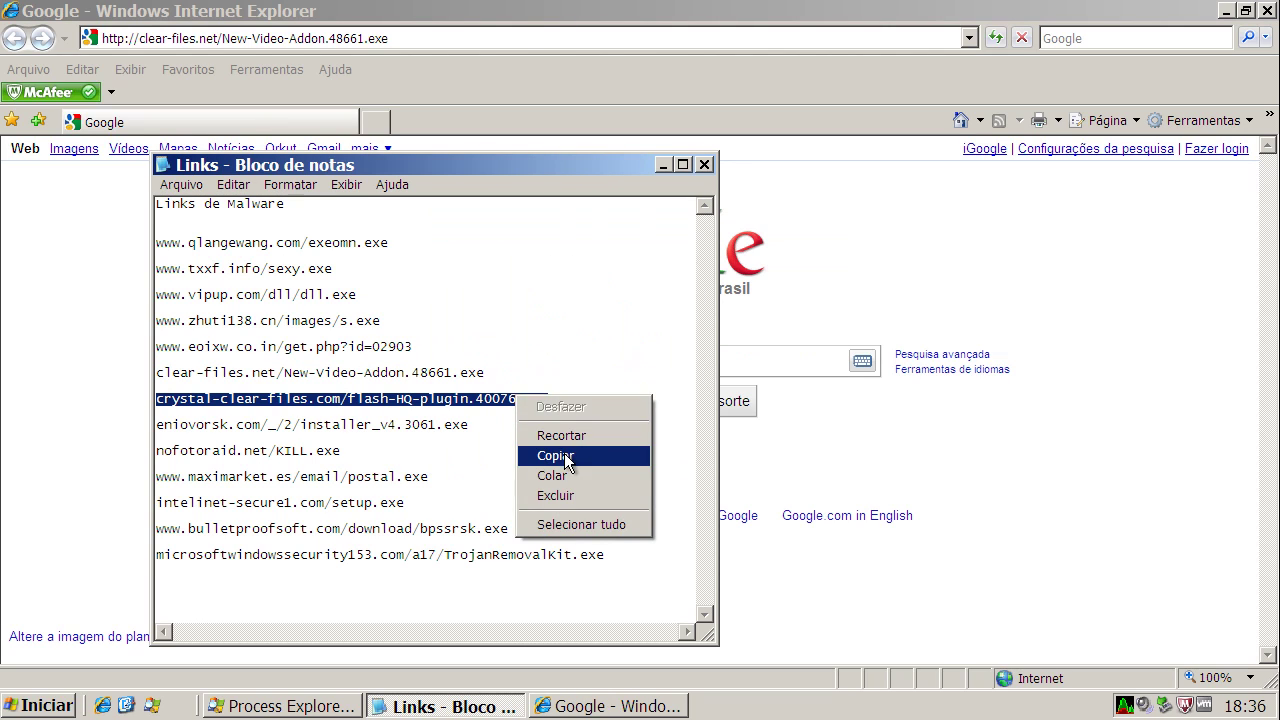
{"action": "left_click", "coordinate": [563, 456]}
{"action": "left_click", "coordinate": [329, 39]}
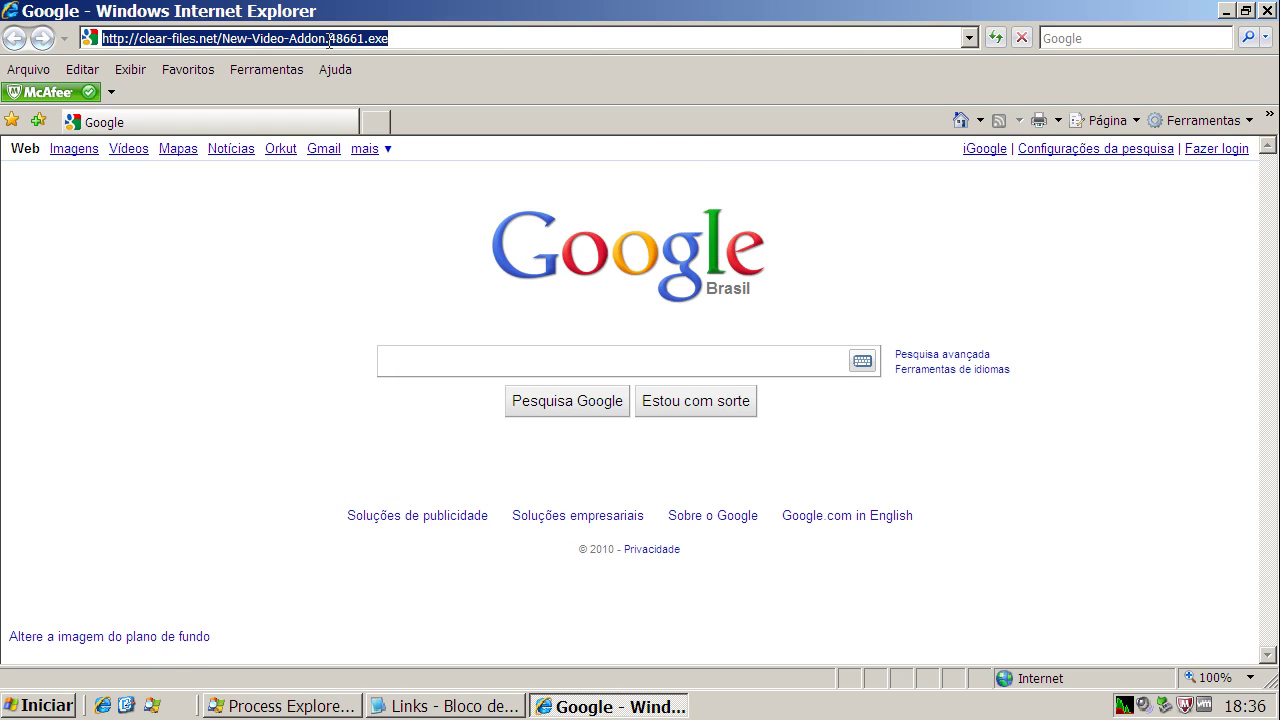
{"action": "key", "text": "ctrl+v"}
{"action": "key", "text": "Return"}
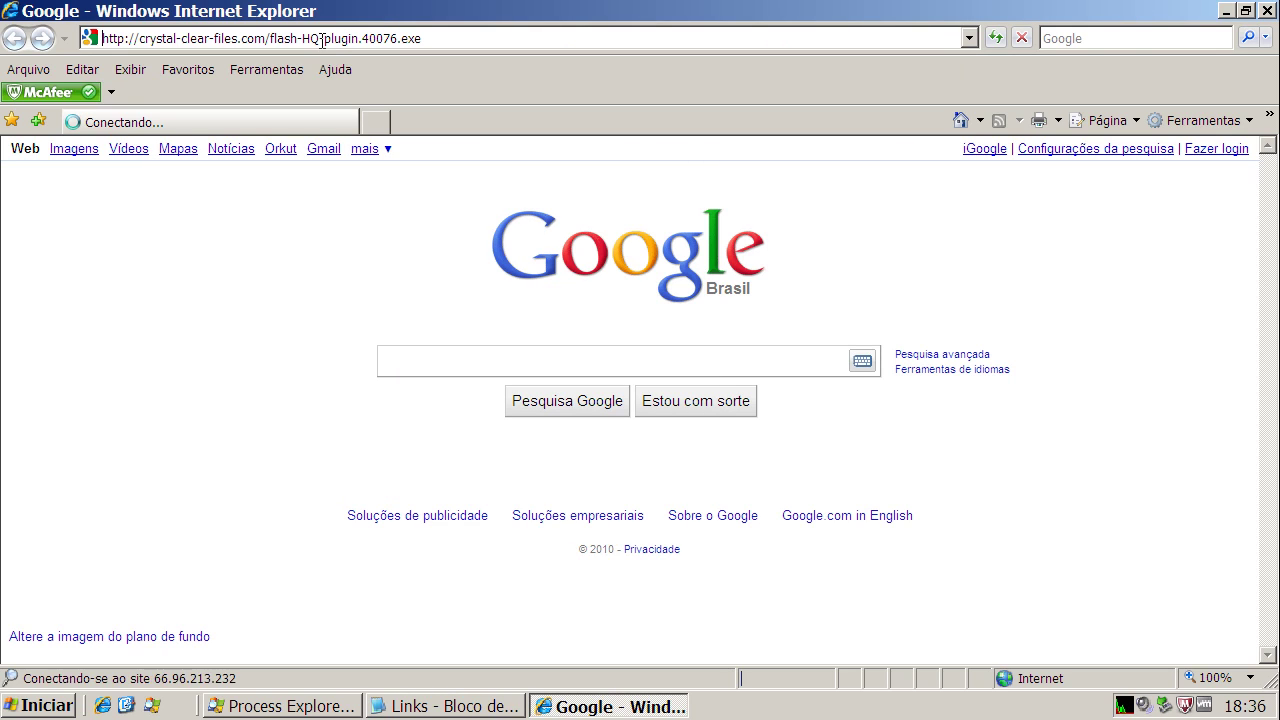
Run the downloaded flash-HQ-plugin.40076.exe and decline to send its error report to Microsoft
{"action": "left_click", "coordinate": [616, 366]}
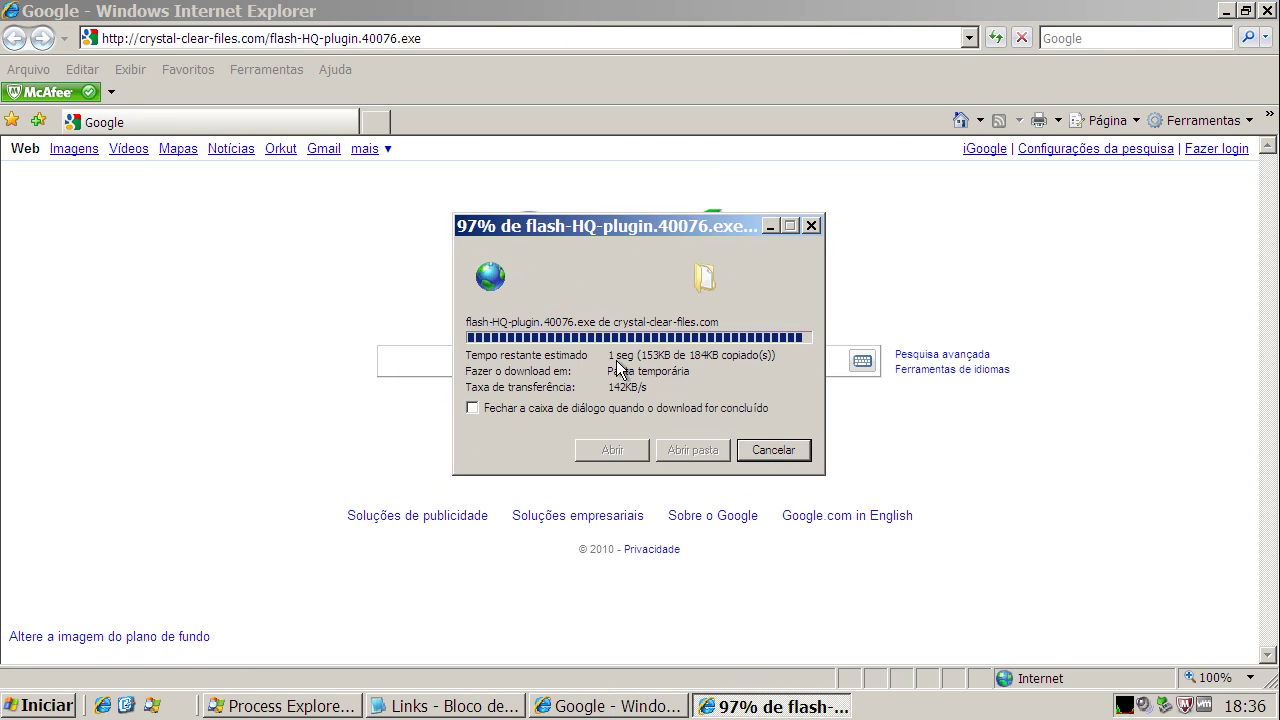
{"action": "left_click", "coordinate": [731, 371]}
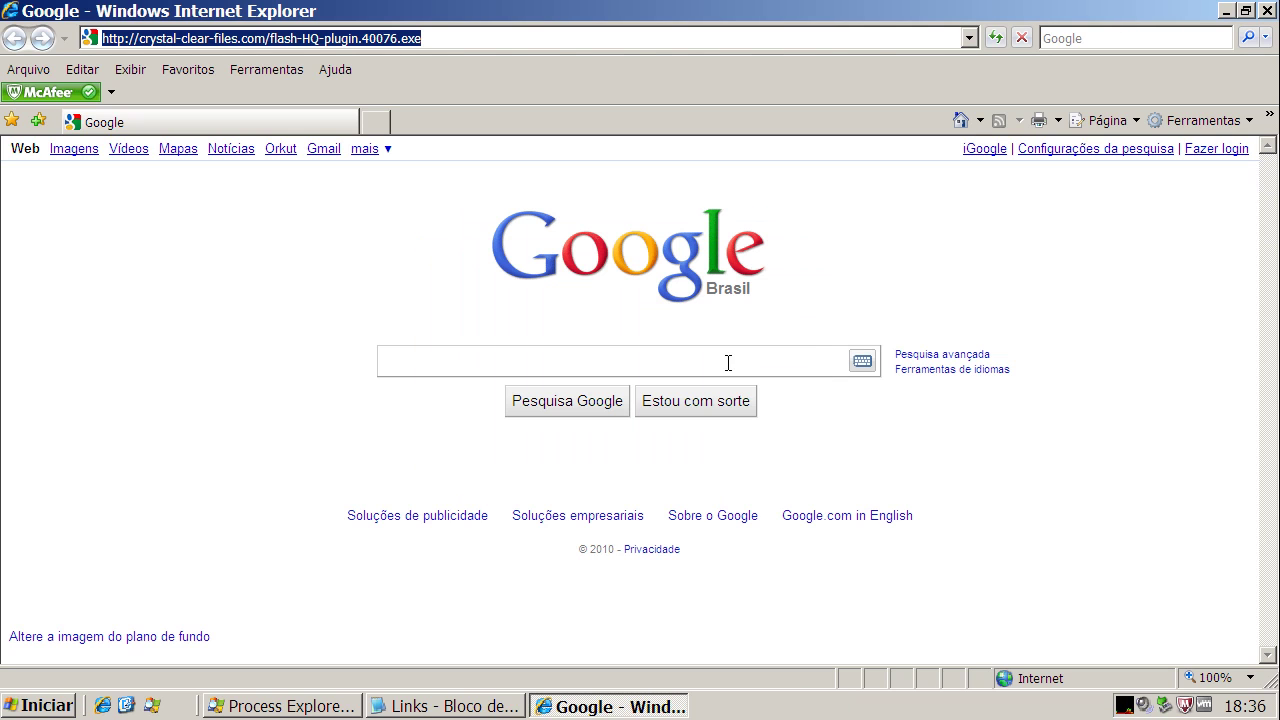
{"action": "left_click", "coordinate": [490, 708]}
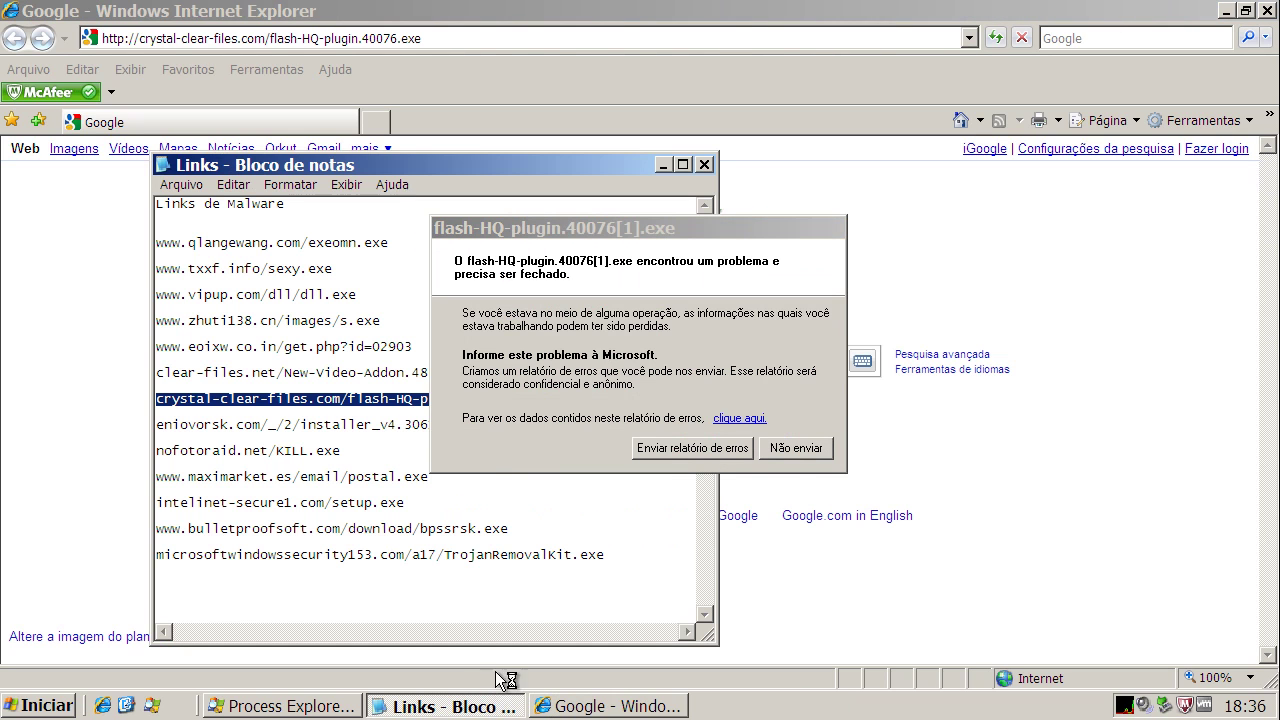
{"action": "left_click", "coordinate": [784, 466]}
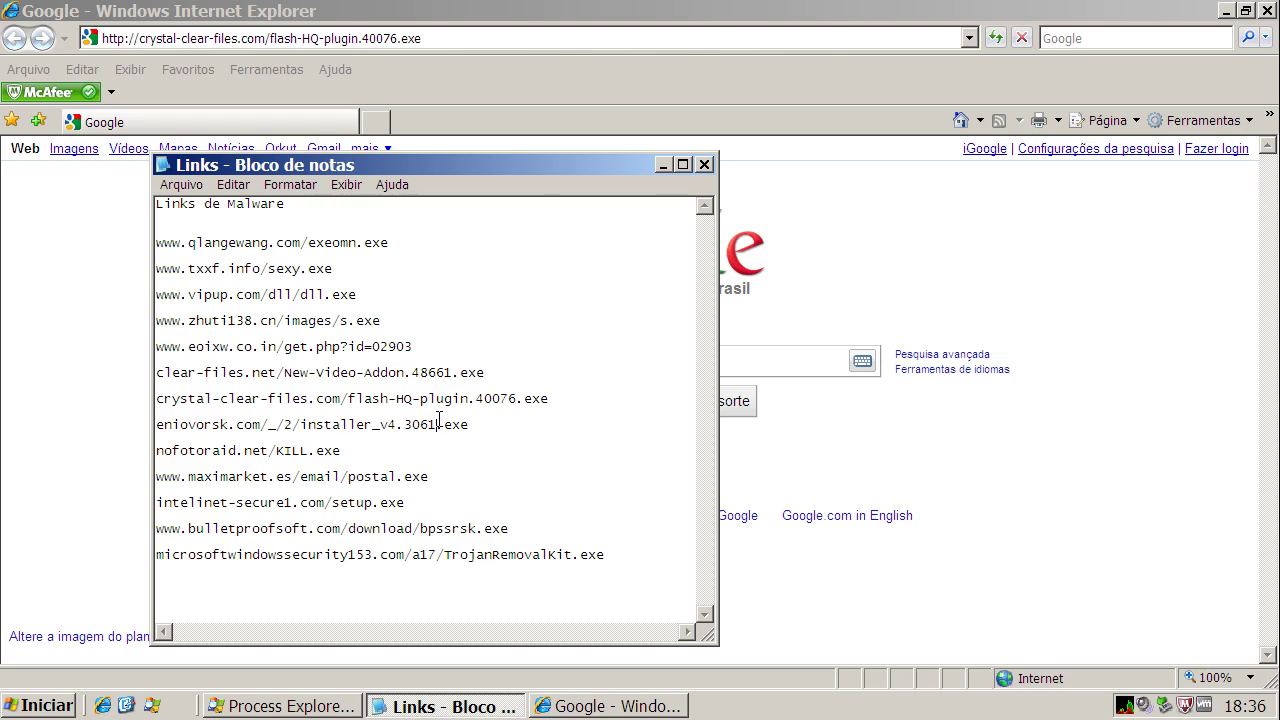
Test the link eniovorsk.com/_/2/installer_v4.3061.exe from the Links file in Internet Explorer and return to the home page
{"action": "double_click", "coordinate": [440, 424]}
{"action": "right_click", "coordinate": [440, 422]}
{"action": "left_click", "coordinate": [478, 481]}
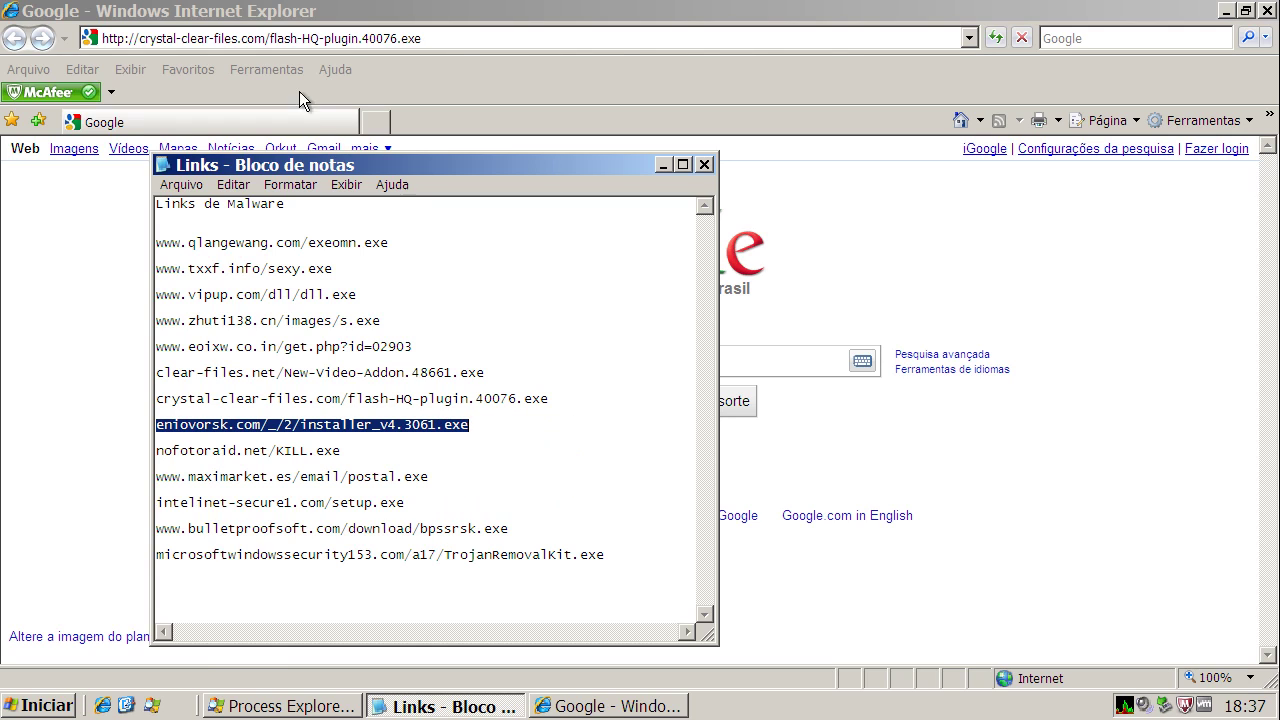
{"action": "left_click", "coordinate": [283, 38]}
{"action": "key", "text": "ctrl+v"}
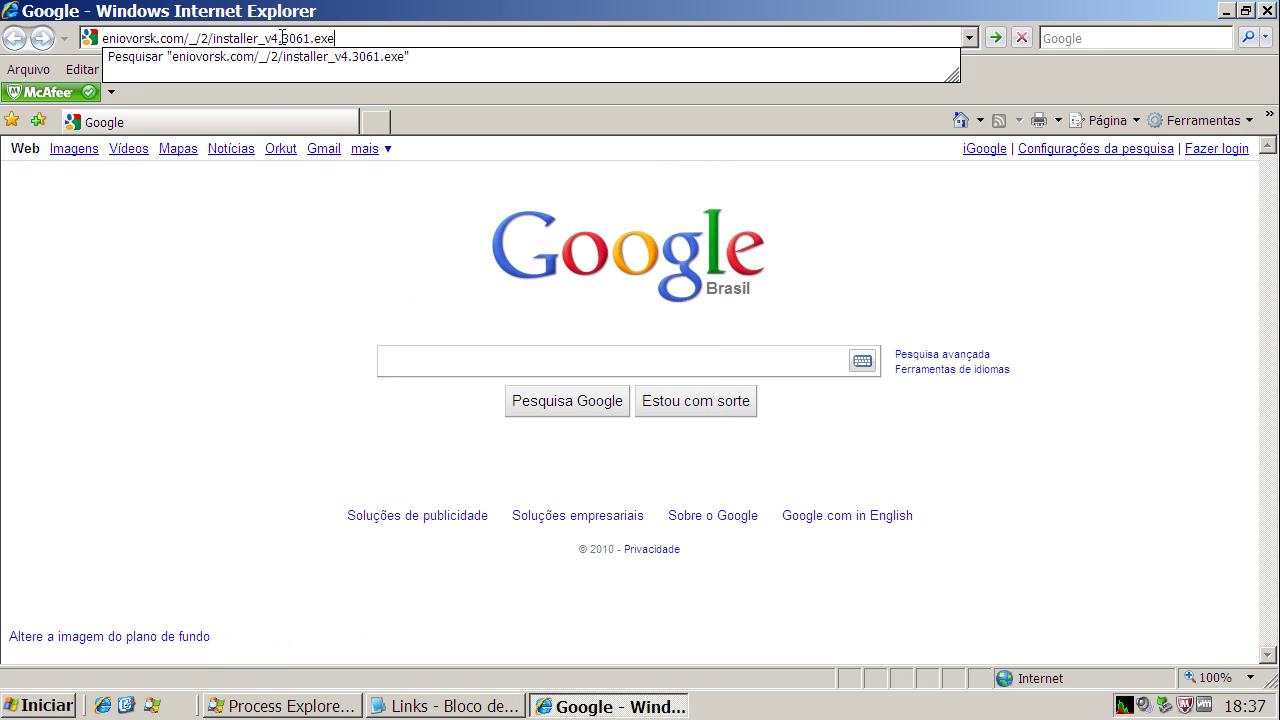
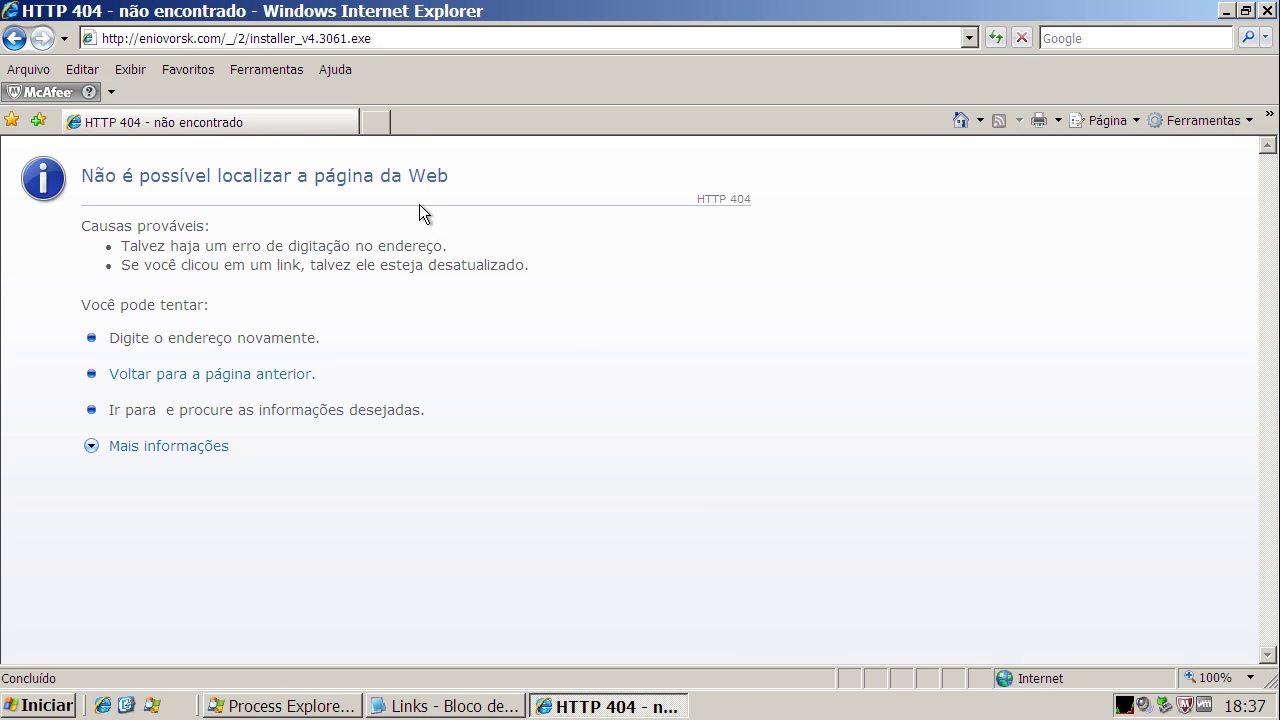
{"action": "left_click", "coordinate": [962, 119]}
Copy nofotoraid.net/KILL.exe from the Links file, load it in Internet Explorer and run the downloaded file
{"action": "left_click", "coordinate": [440, 706]}
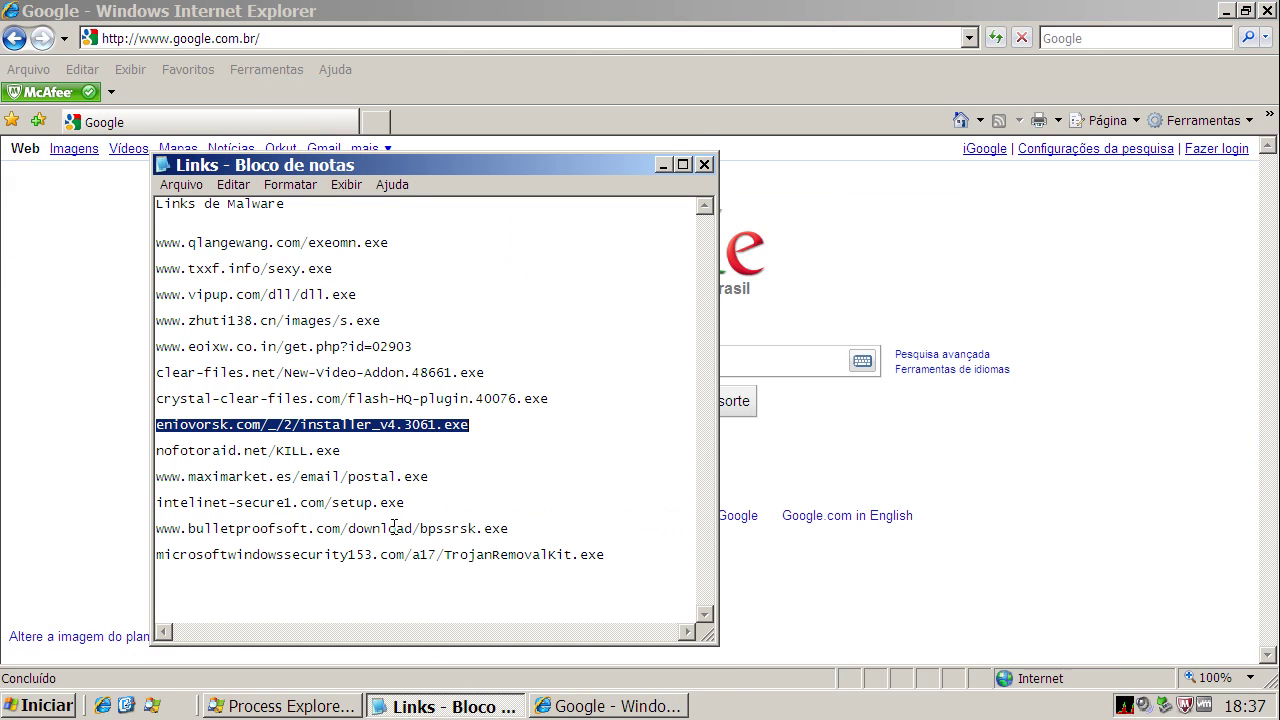
{"action": "double_click", "coordinate": [310, 448]}
{"action": "right_click", "coordinate": [311, 452]}
{"action": "left_click", "coordinate": [345, 510]}
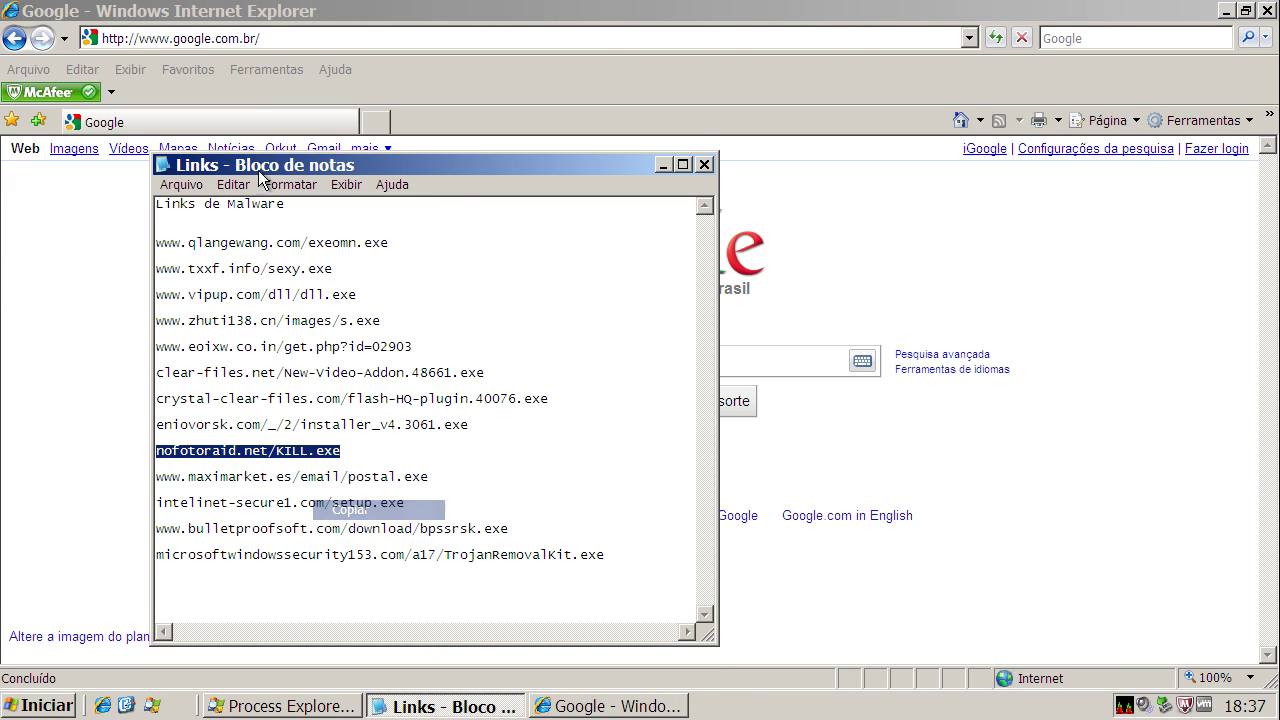
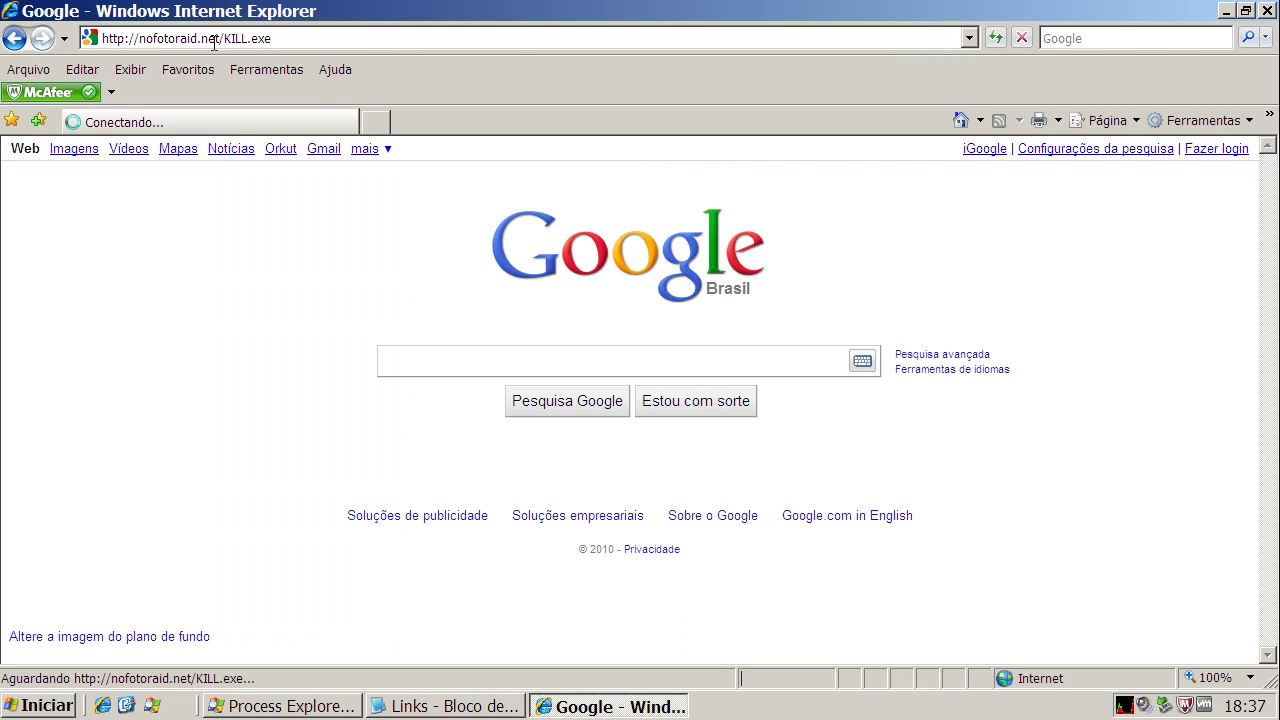
{"action": "left_click", "coordinate": [516, 362]}
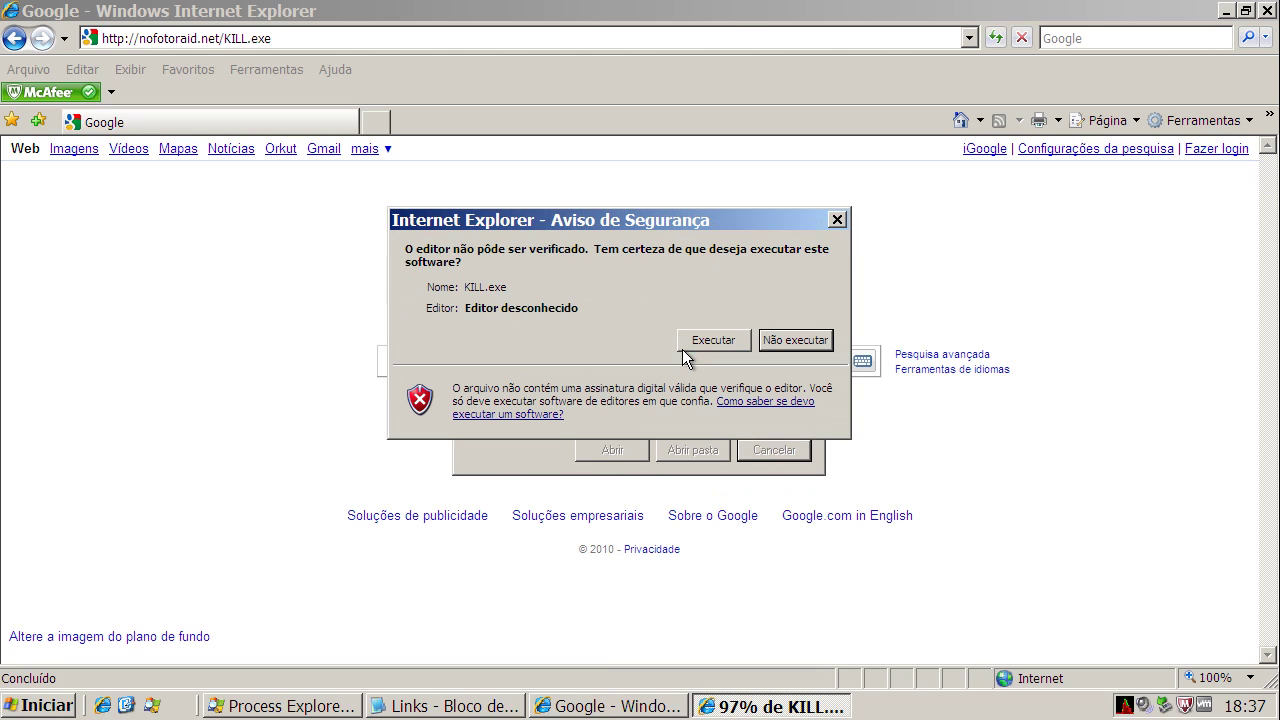
{"action": "left_click", "coordinate": [698, 345]}
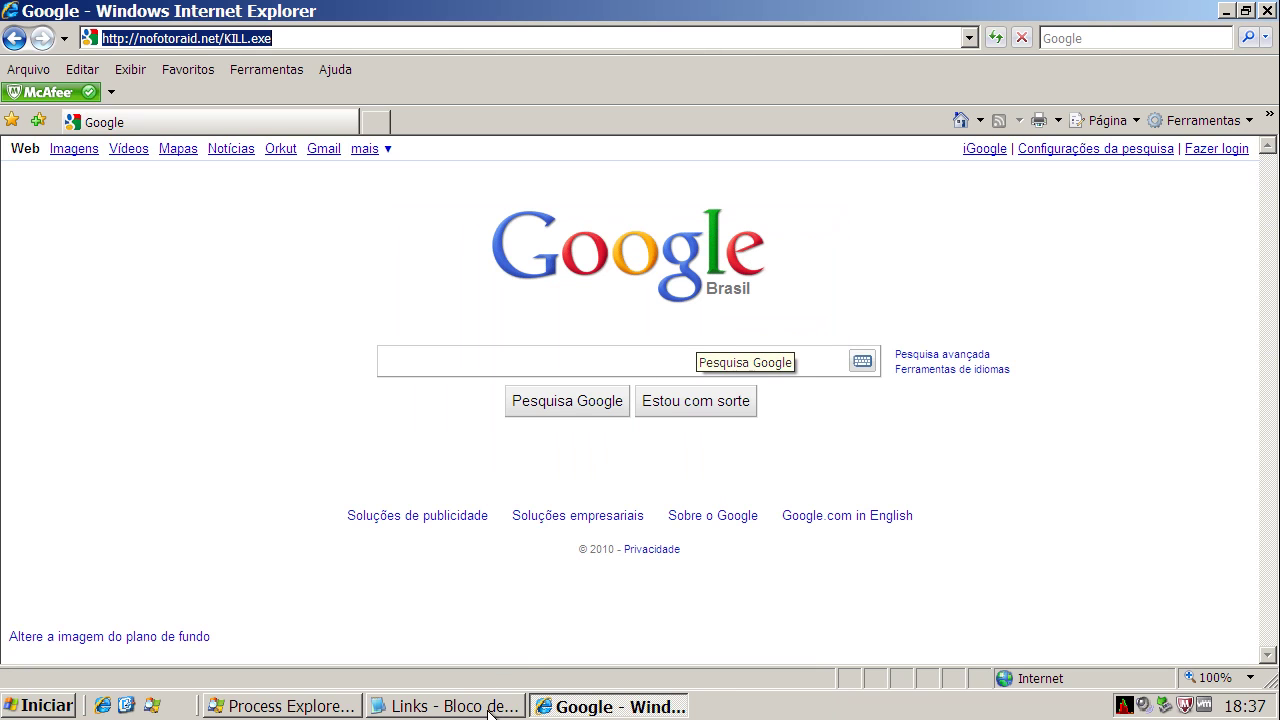
{"action": "left_click", "coordinate": [490, 712]}
{"action": "double_click", "coordinate": [337, 476]}
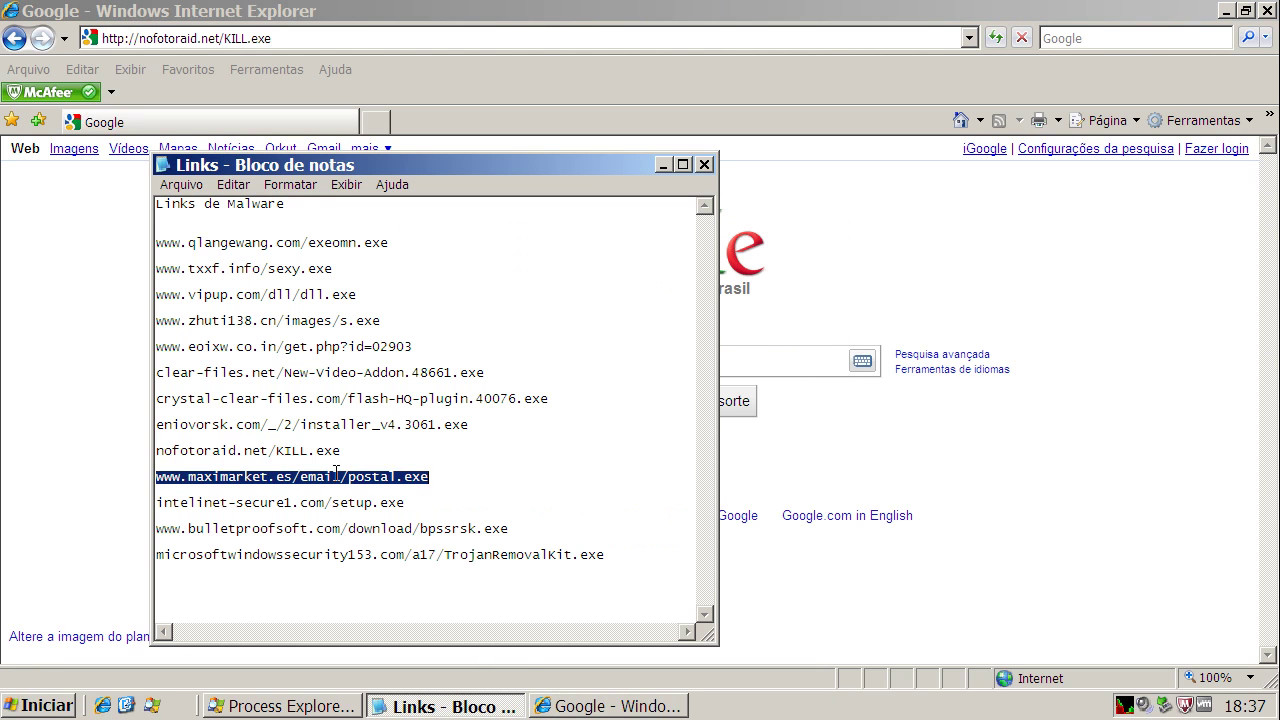
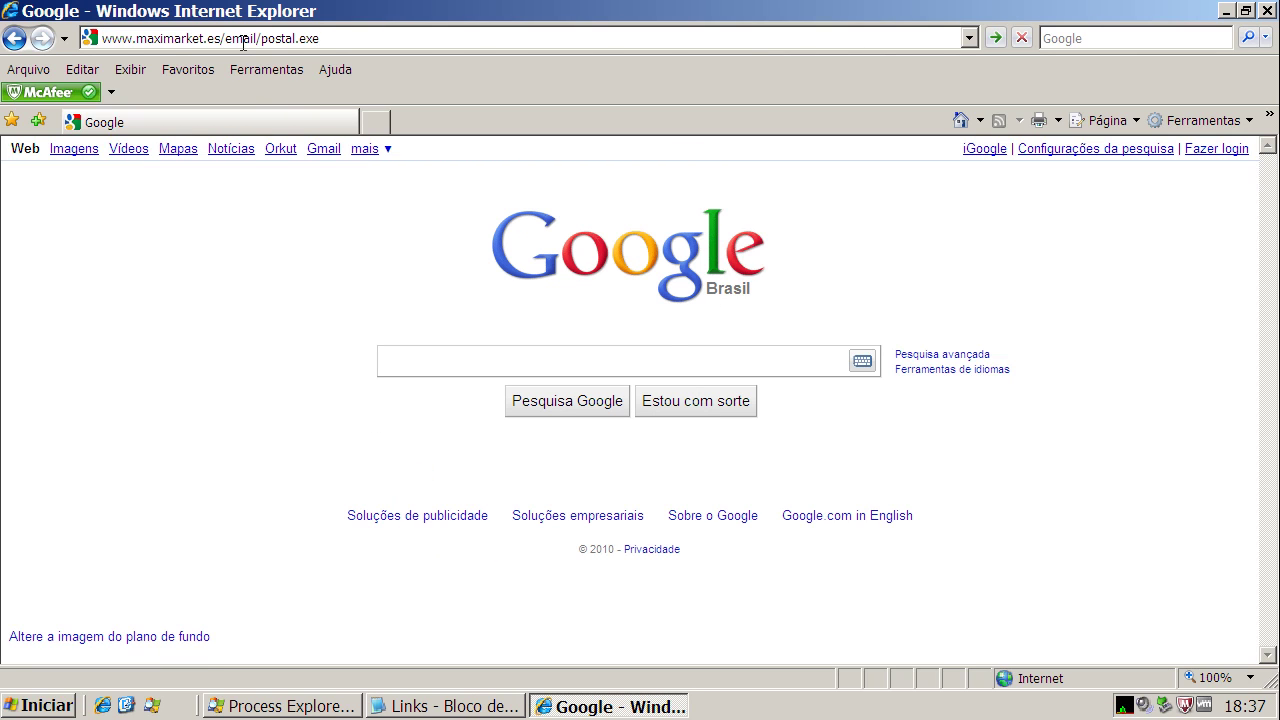
{"action": "key", "text": "Return"}
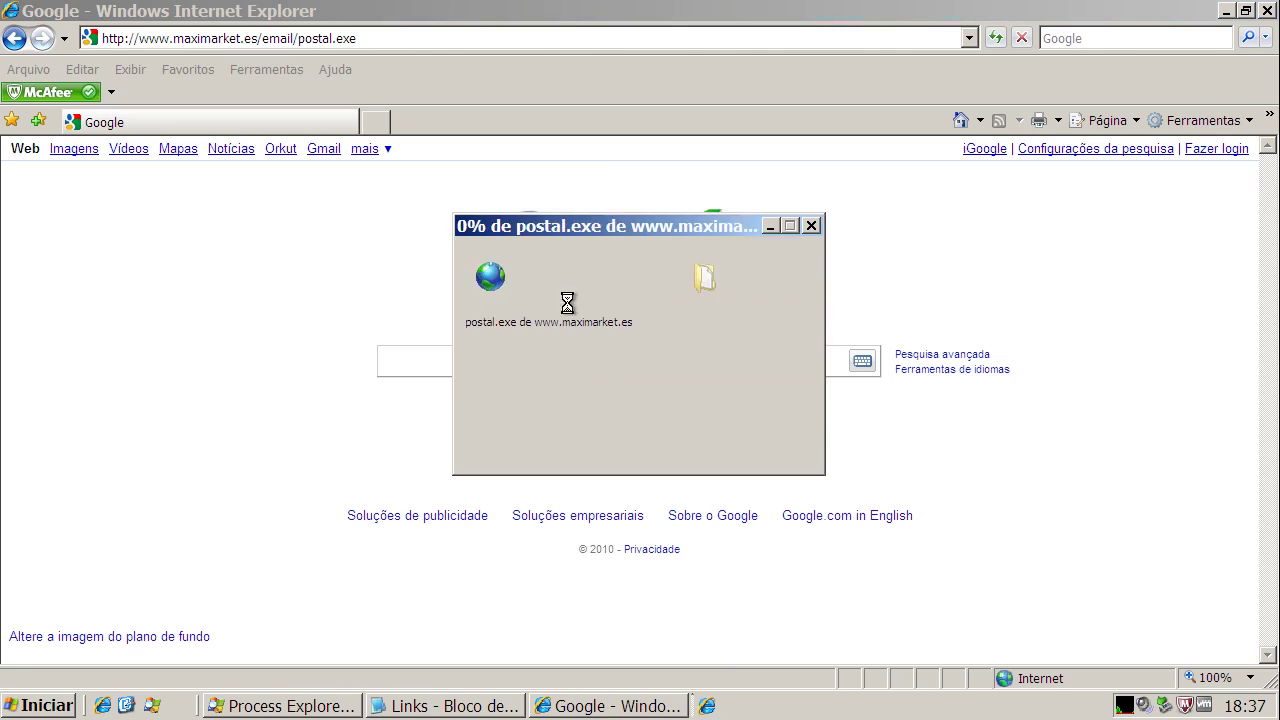
{"action": "left_click", "coordinate": [610, 362]}
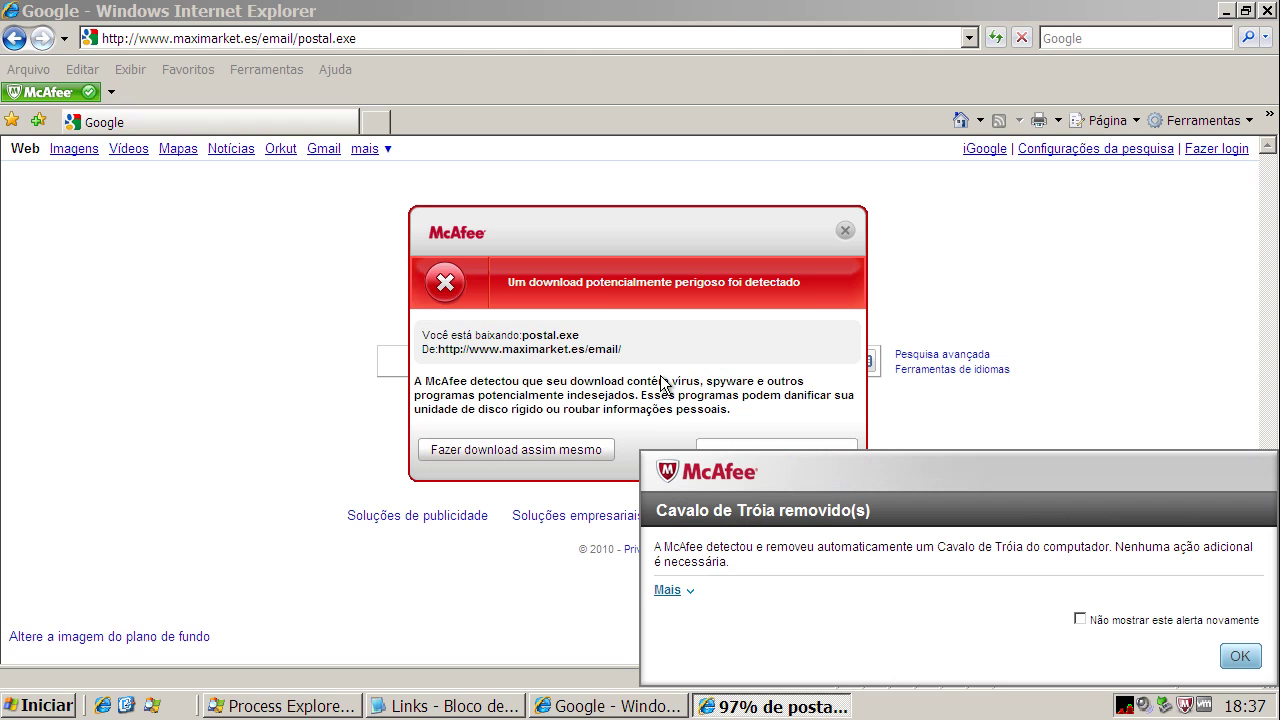
Download postal.exe despite the McAfee warning, try to run it, and dismiss the Trojan removal alert
{"action": "left_click", "coordinate": [473, 450]}
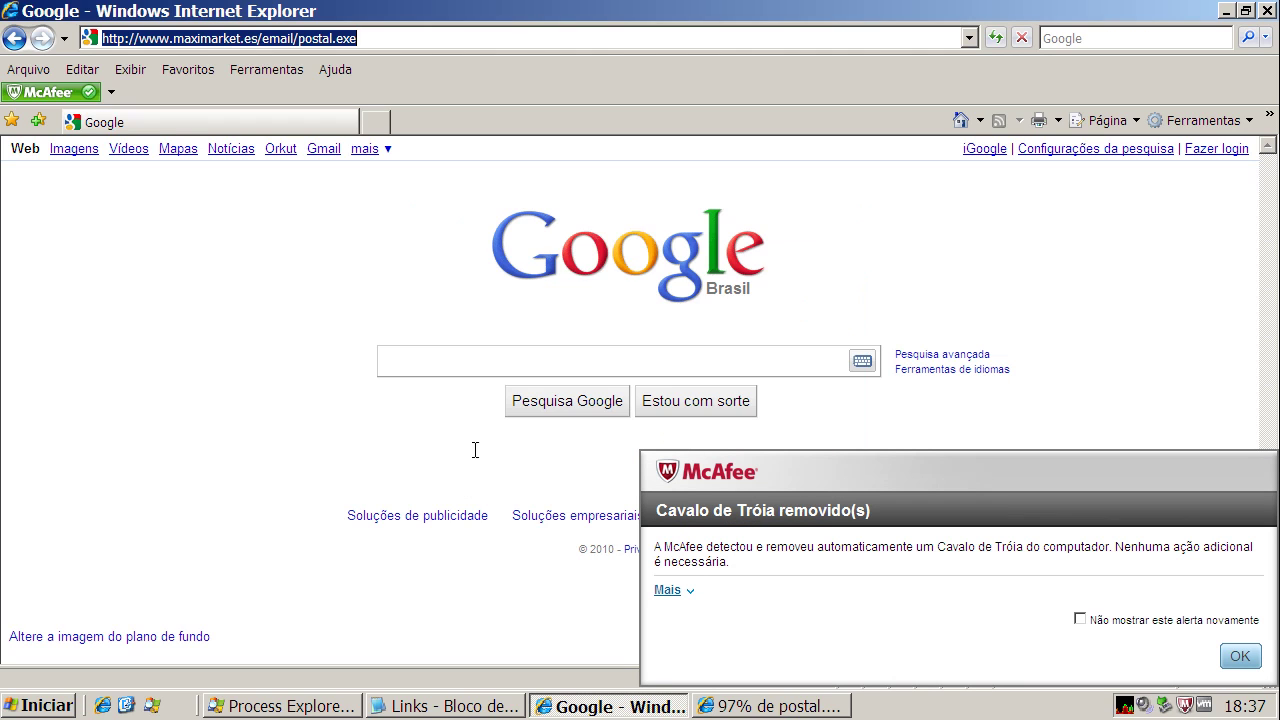
{"action": "left_click", "coordinate": [751, 371]}
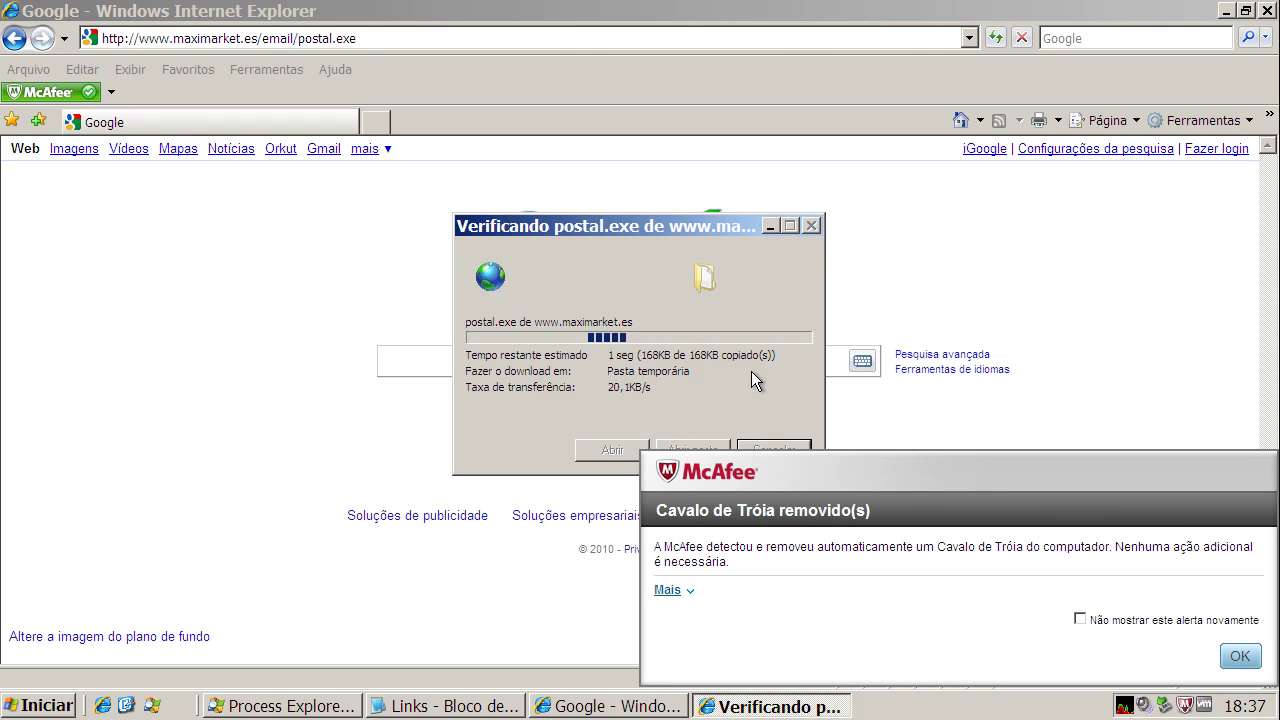
{"action": "left_click", "coordinate": [666, 403]}
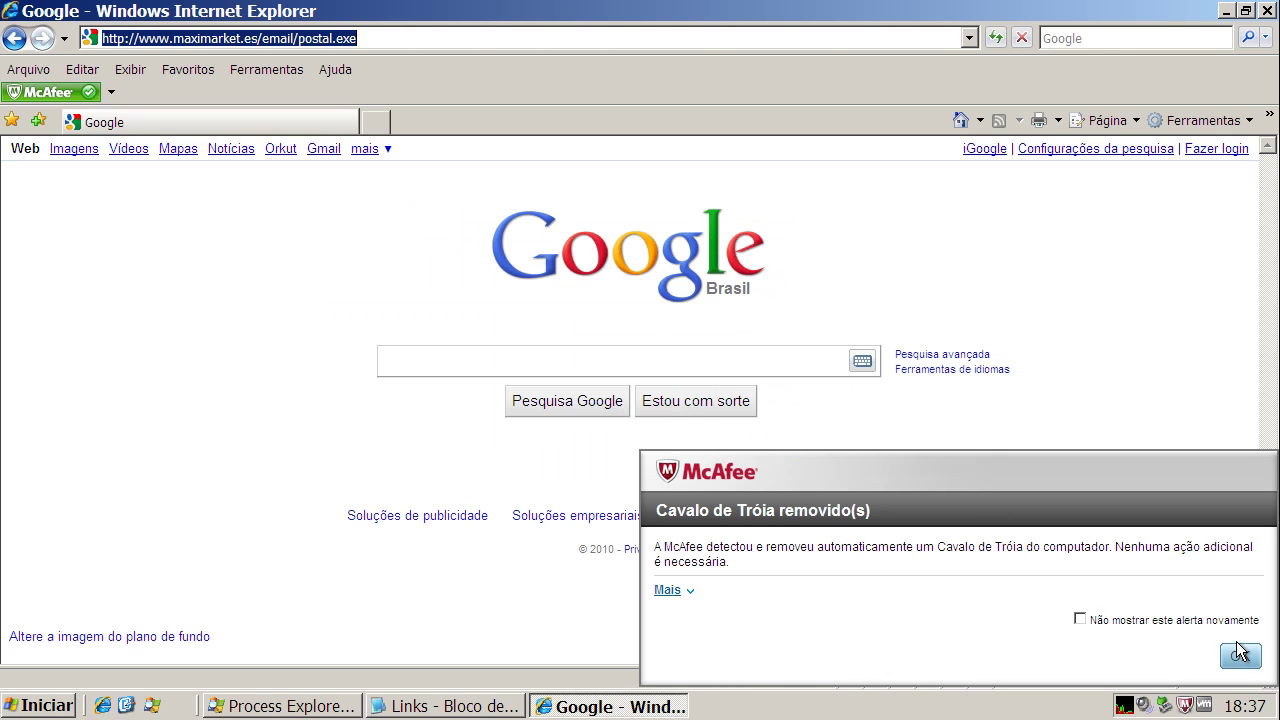
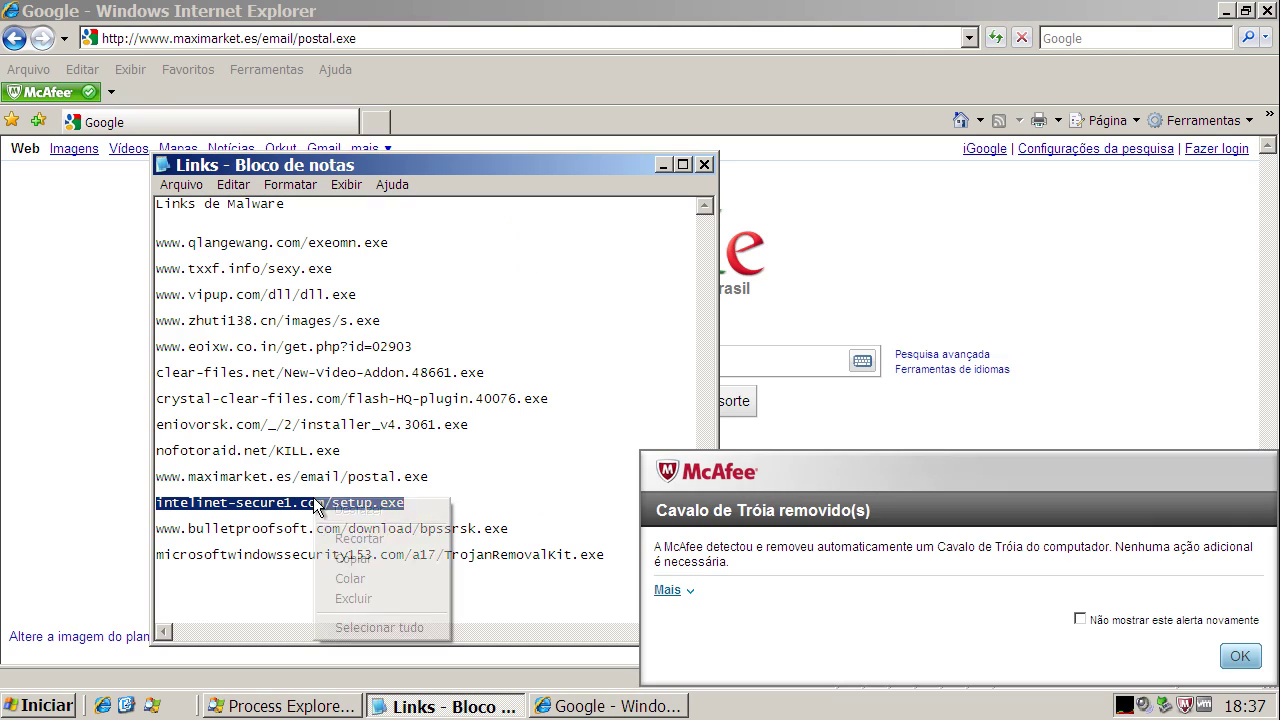
{"action": "left_click", "coordinate": [1240, 656]}
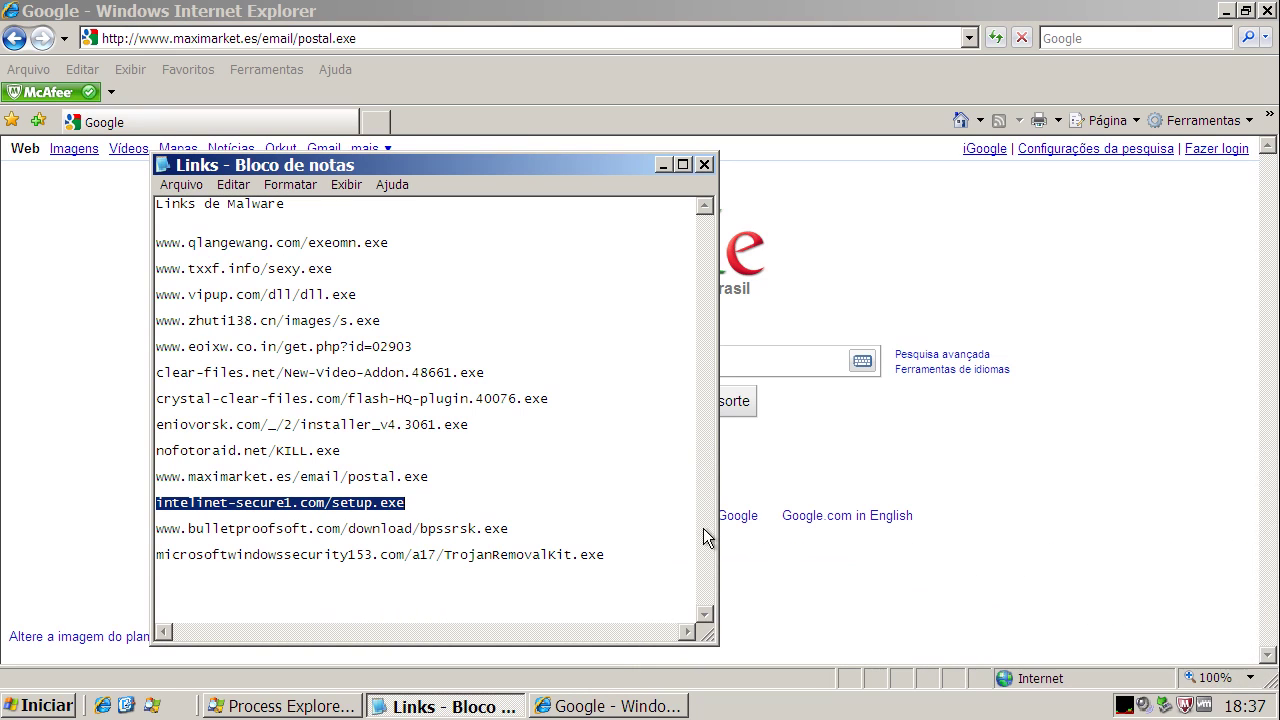
Copy intelinet-secure1.com/setup.exe from the Links file and load it in Internet Explorer
{"action": "right_click", "coordinate": [323, 503]}
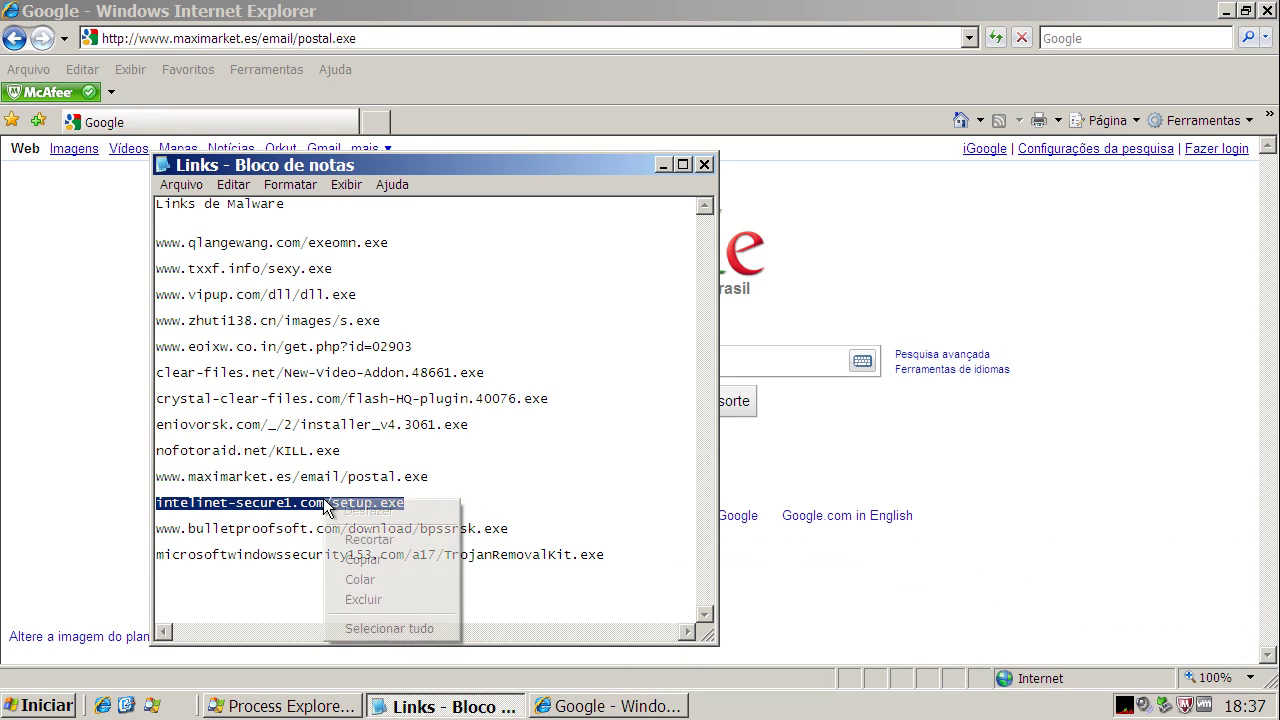
{"action": "left_click", "coordinate": [360, 560]}
{"action": "left_click", "coordinate": [295, 37]}
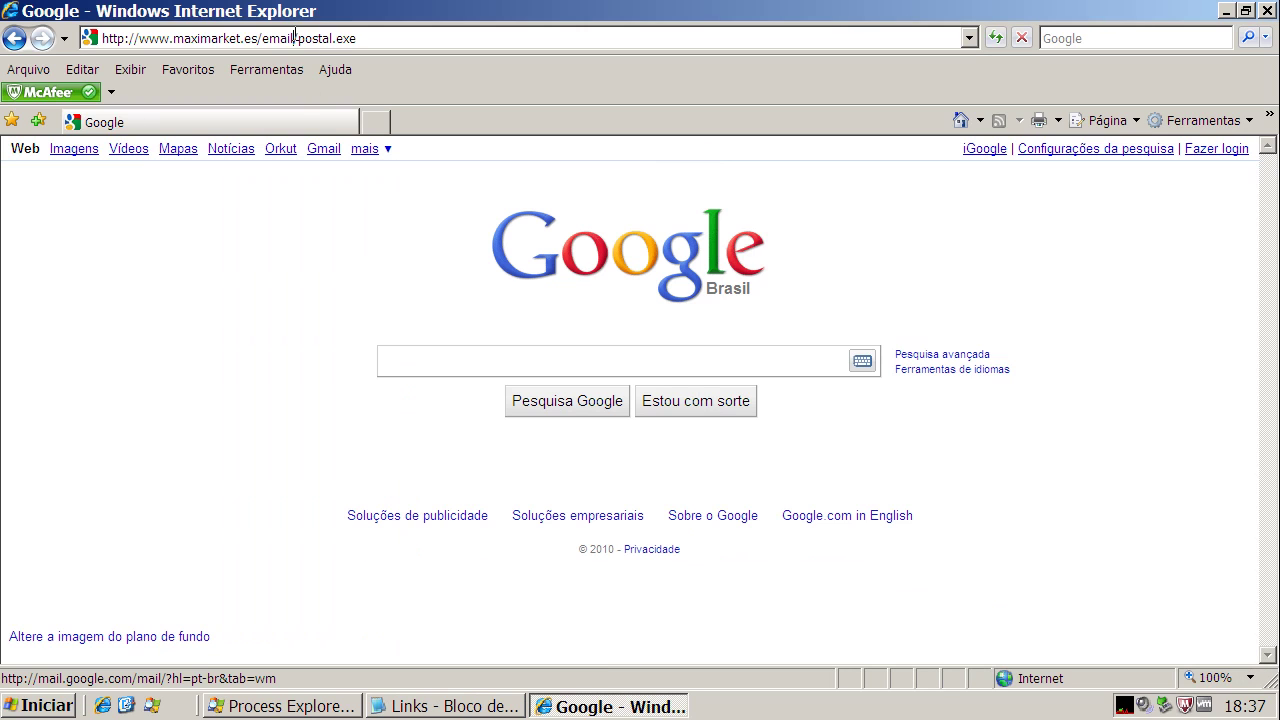
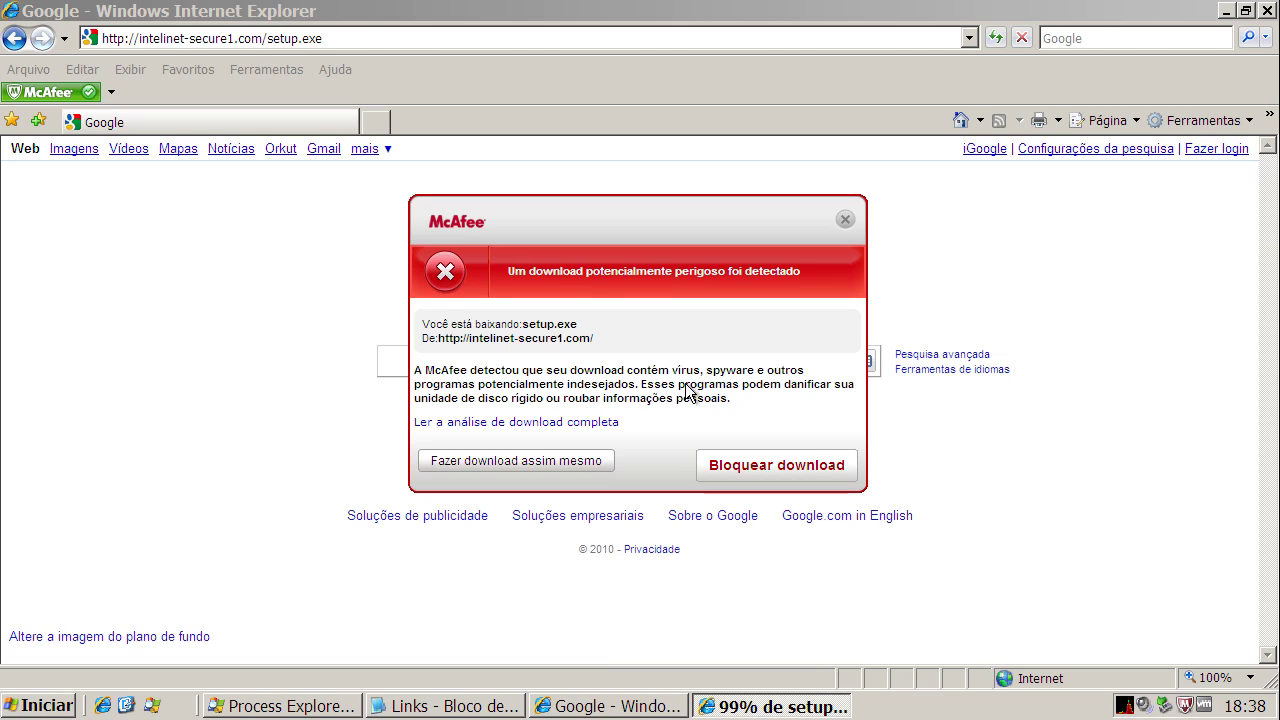
Download setup.exe despite the McAfee warning, try to run it, and allow the blocked program as trusted in McAfee
{"action": "left_click", "coordinate": [540, 462]}
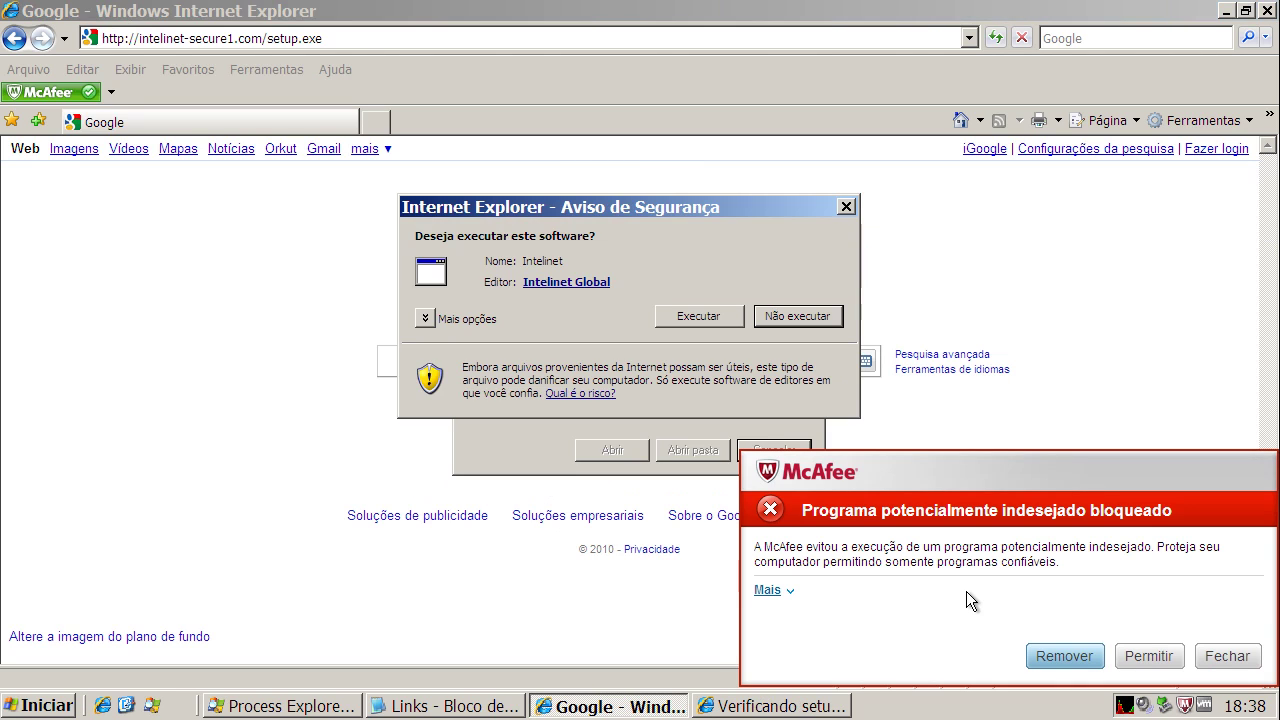
{"action": "left_click", "coordinate": [710, 320]}
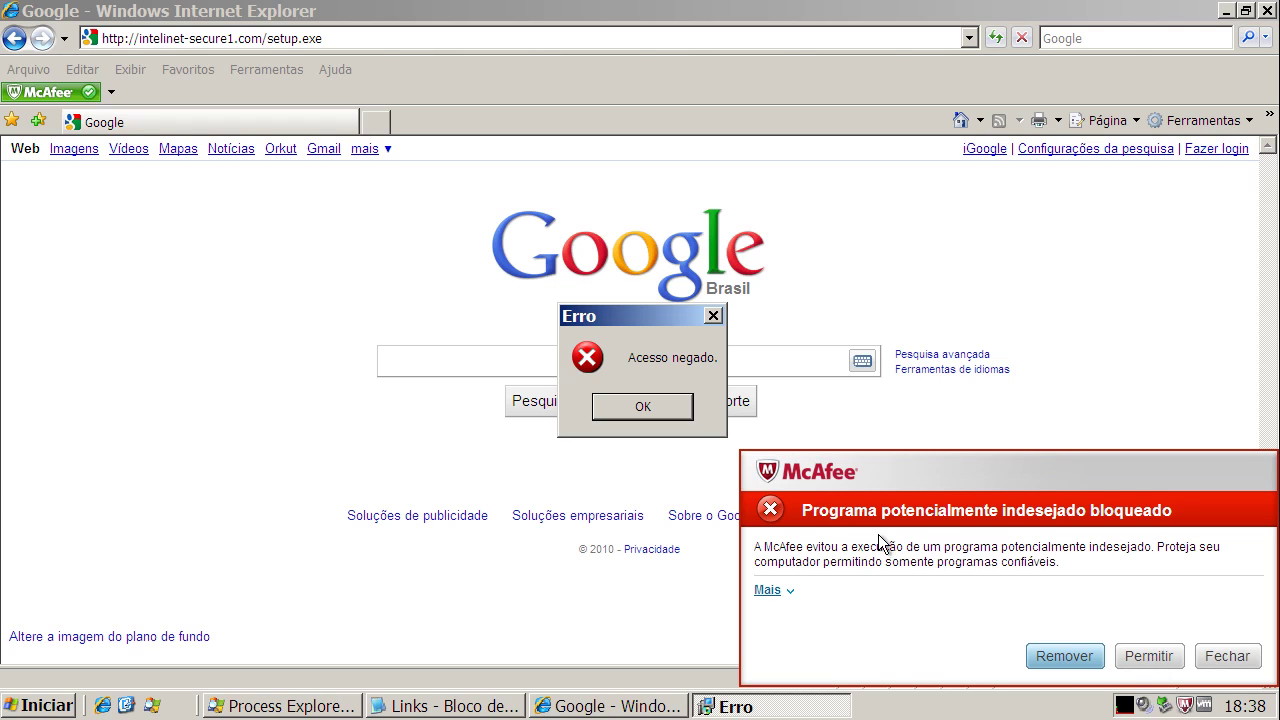
{"action": "left_click", "coordinate": [1146, 655]}
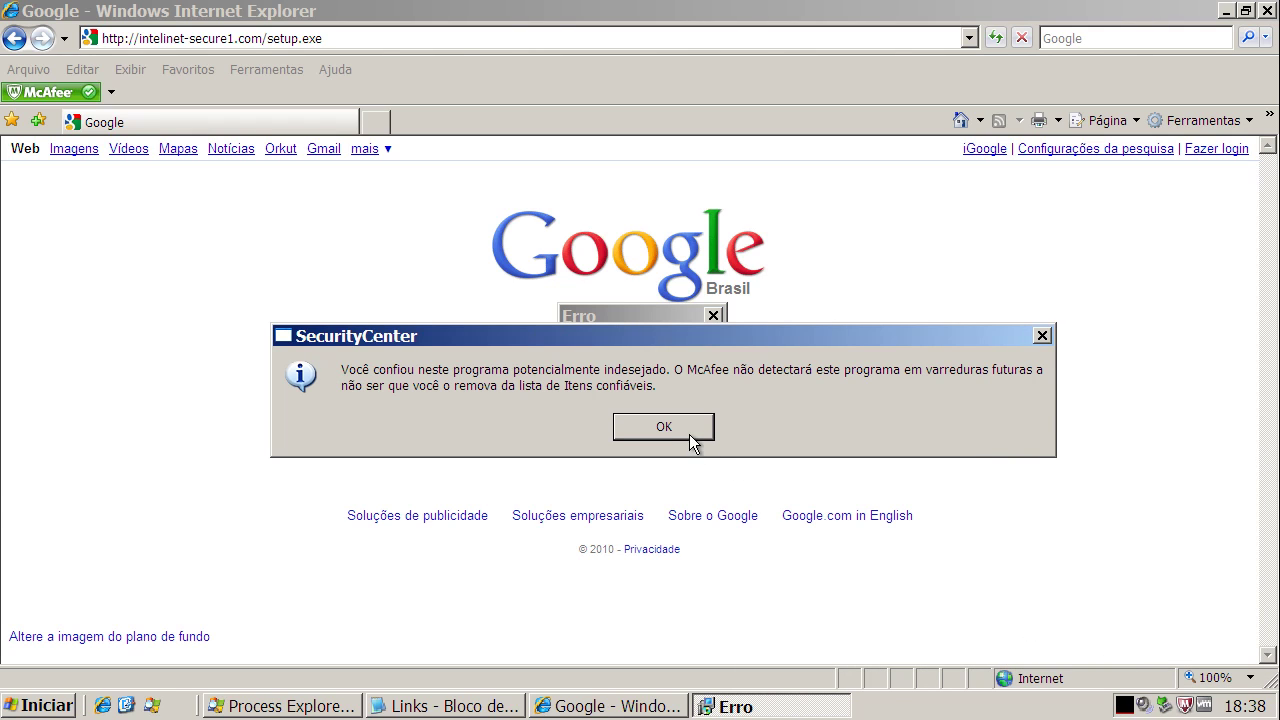
{"action": "left_click", "coordinate": [689, 433]}
{"action": "left_click", "coordinate": [680, 415]}
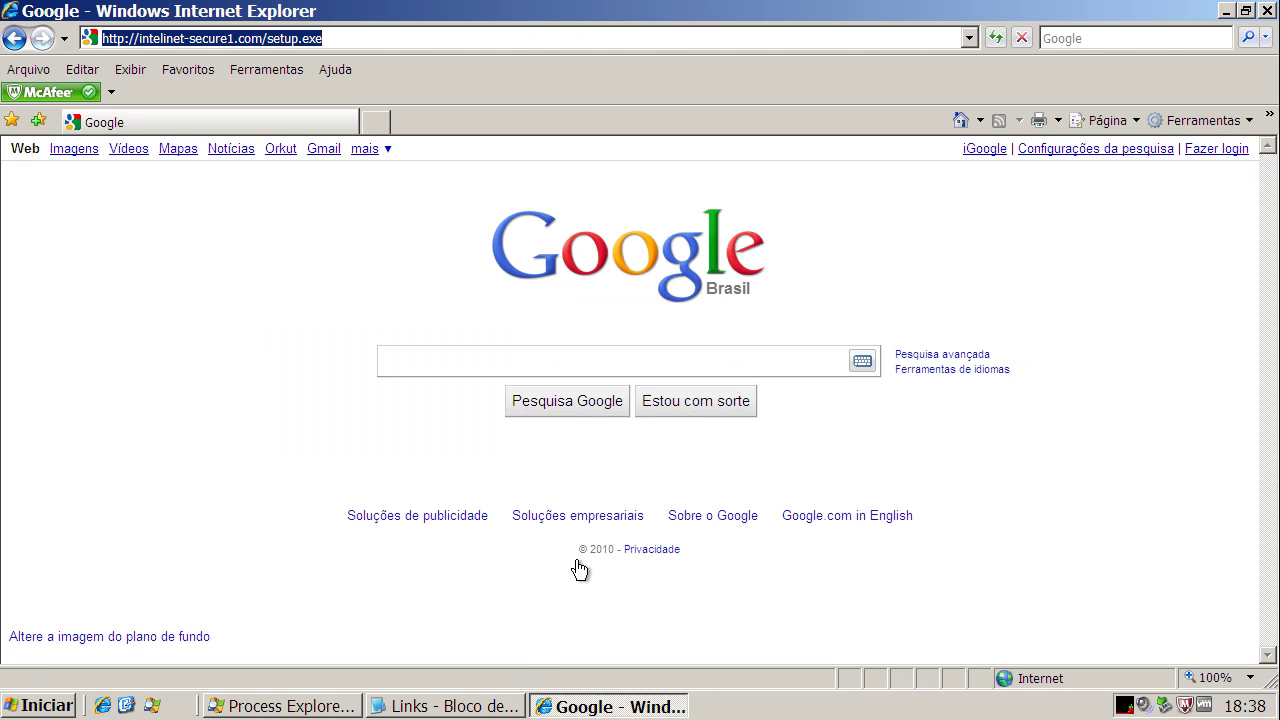
{"action": "left_click", "coordinate": [427, 710]}
{"action": "left_click", "coordinate": [325, 537]}
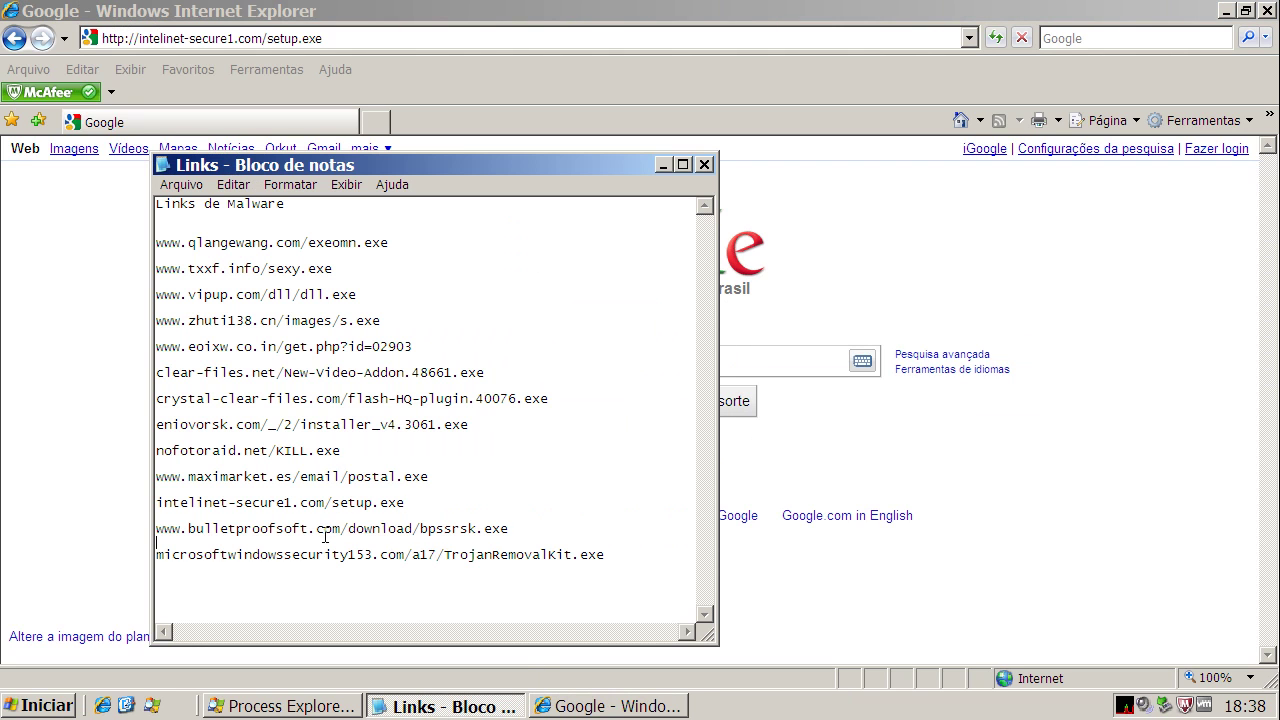
{"action": "key", "text": "Home"}
{"action": "key", "text": "shift+End"}
{"action": "right_click", "coordinate": [323, 529]}
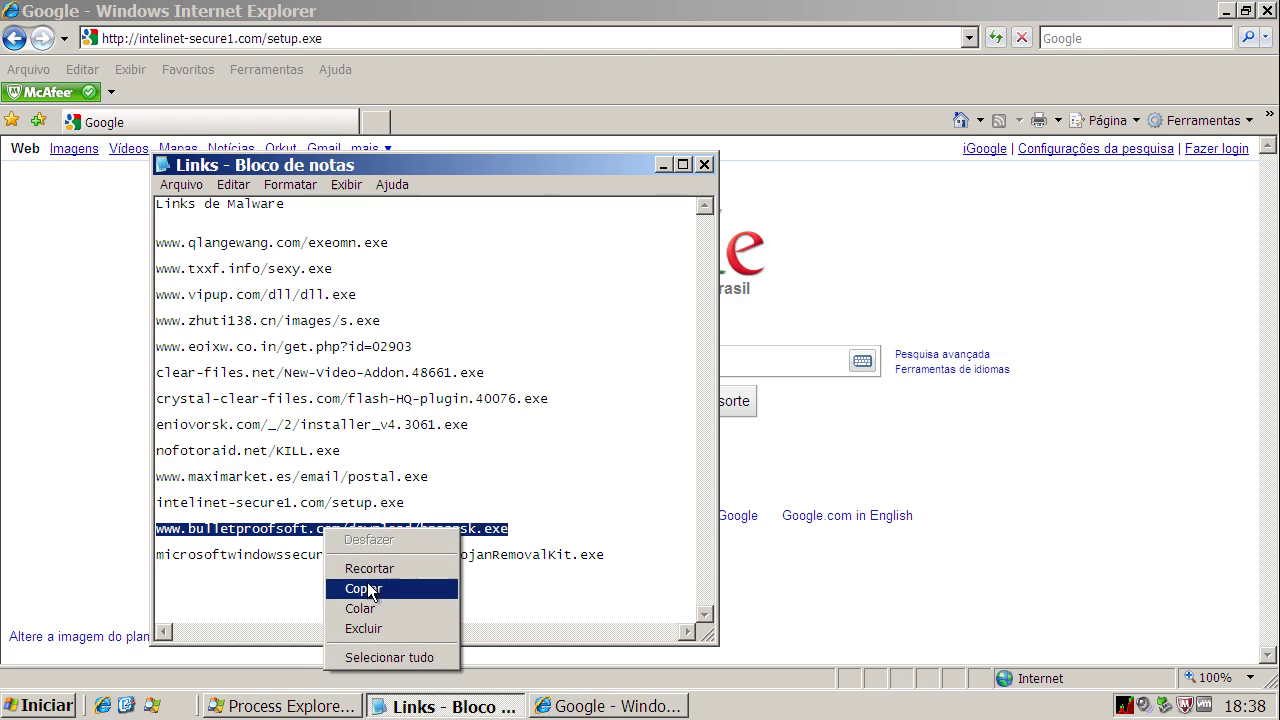
{"action": "left_click", "coordinate": [368, 587]}
{"action": "left_click", "coordinate": [211, 78]}
{"action": "left_click", "coordinate": [209, 38]}
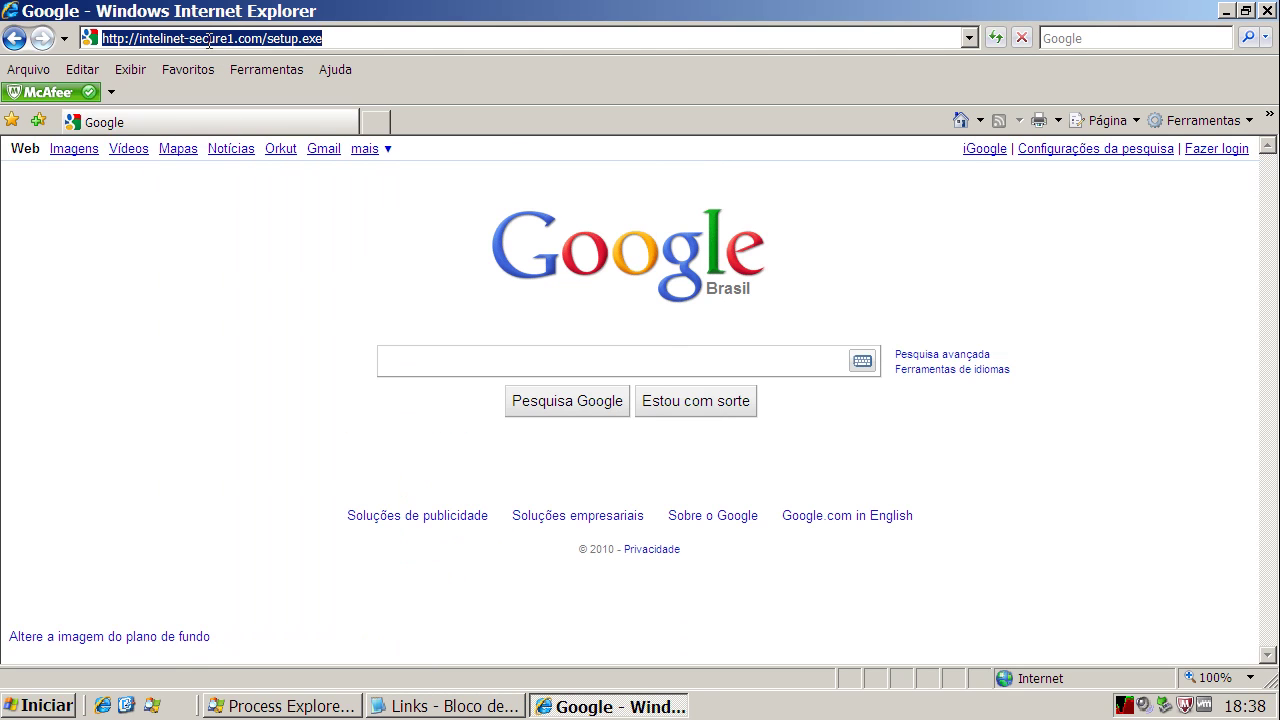
{"action": "key", "text": "ctrl+v"}
{"action": "key", "text": "Return"}
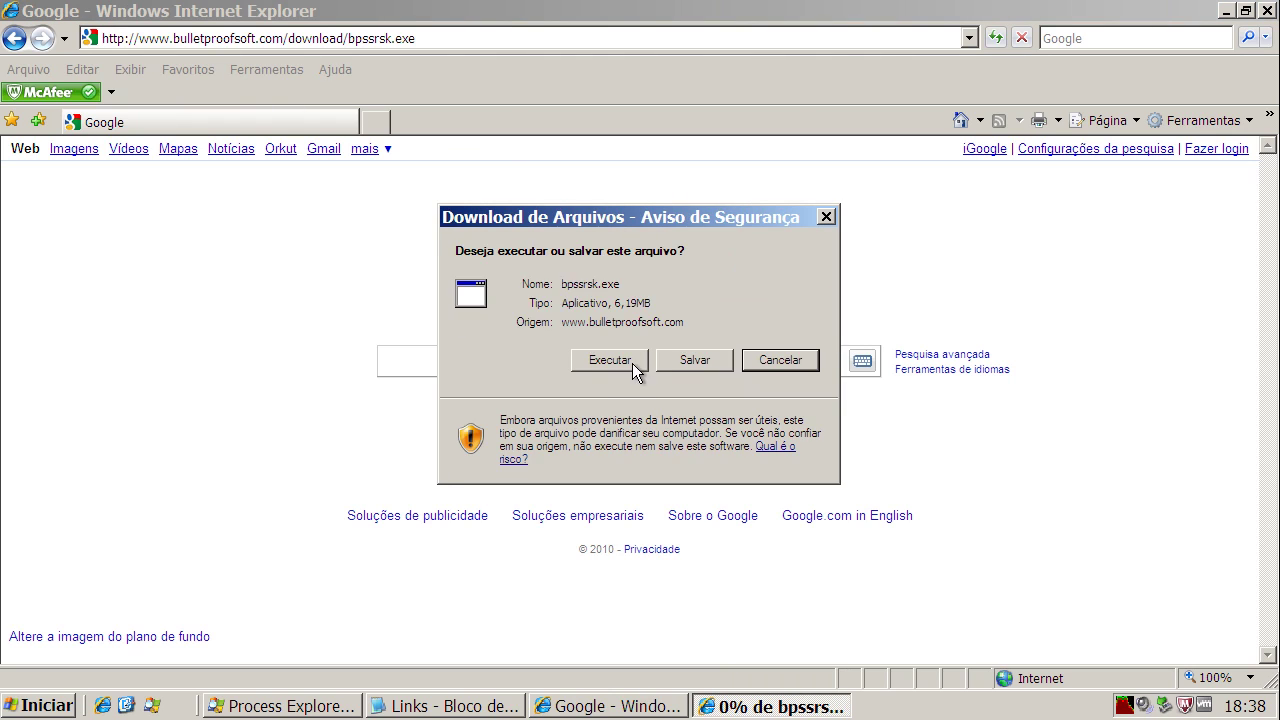
{"action": "left_click", "coordinate": [632, 362]}
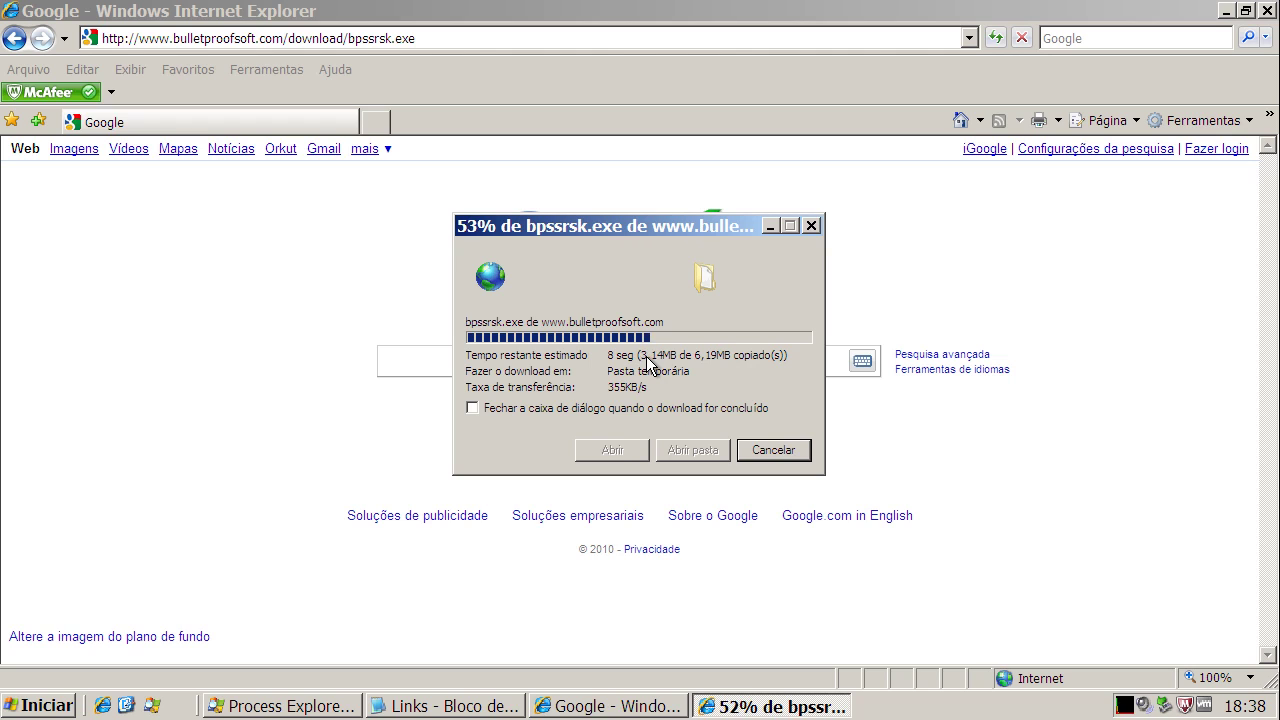
Copy microsoftwindowssecurity153.com/a17/TrojanRemovalKit.exe from the Links file while bpssrsk.exe downloads, then minimize the file
{"action": "left_click", "coordinate": [480, 706]}
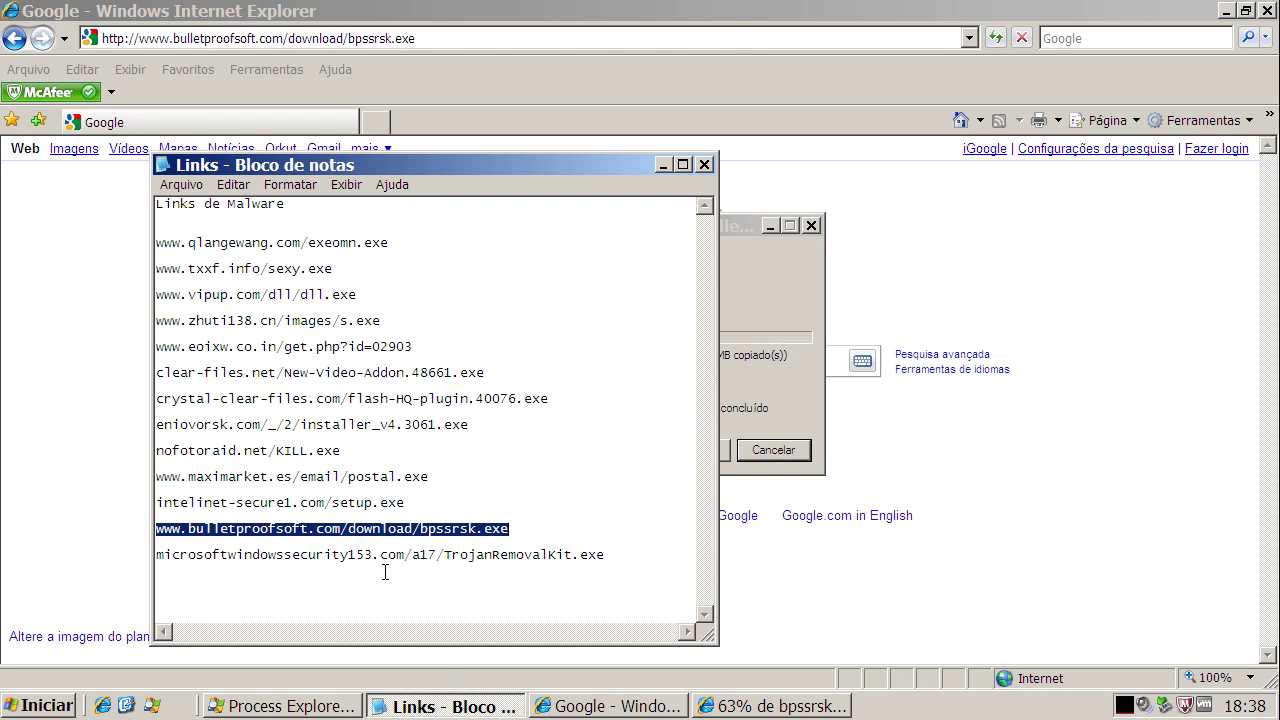
{"action": "double_click", "coordinate": [377, 553]}
{"action": "right_click", "coordinate": [377, 553]}
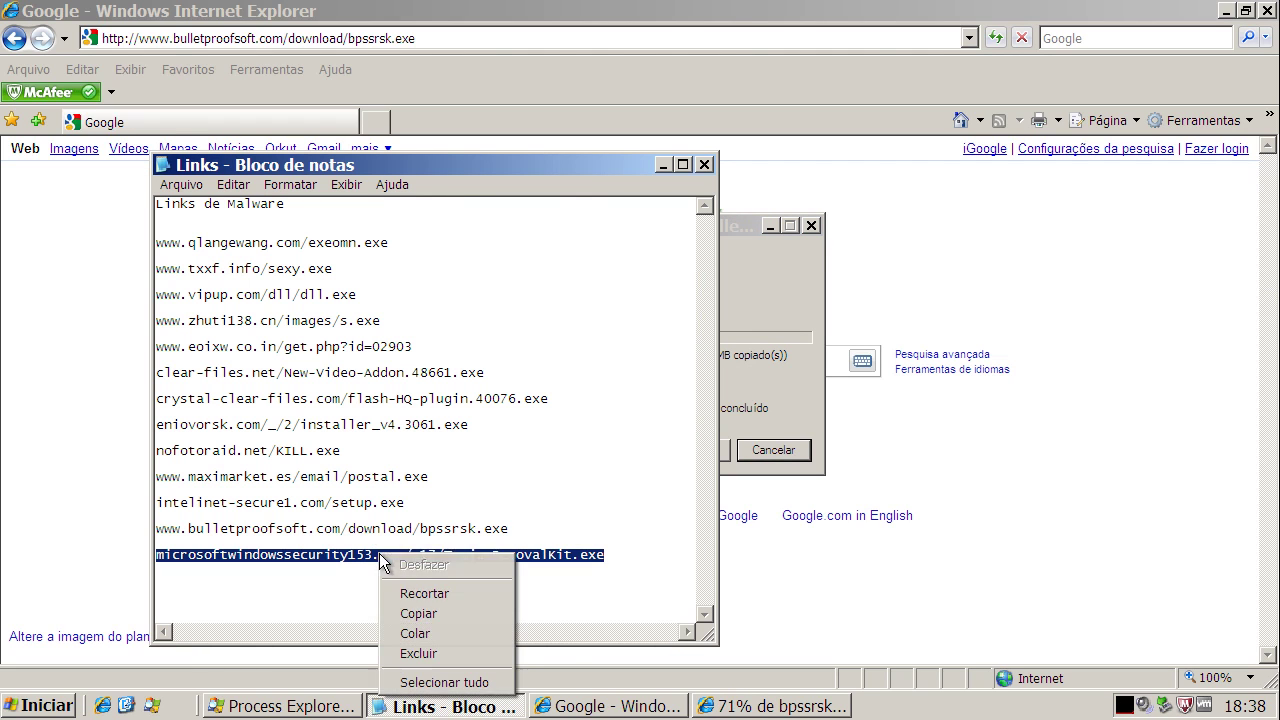
{"action": "left_click", "coordinate": [420, 612]}
{"action": "left_click", "coordinate": [662, 164]}
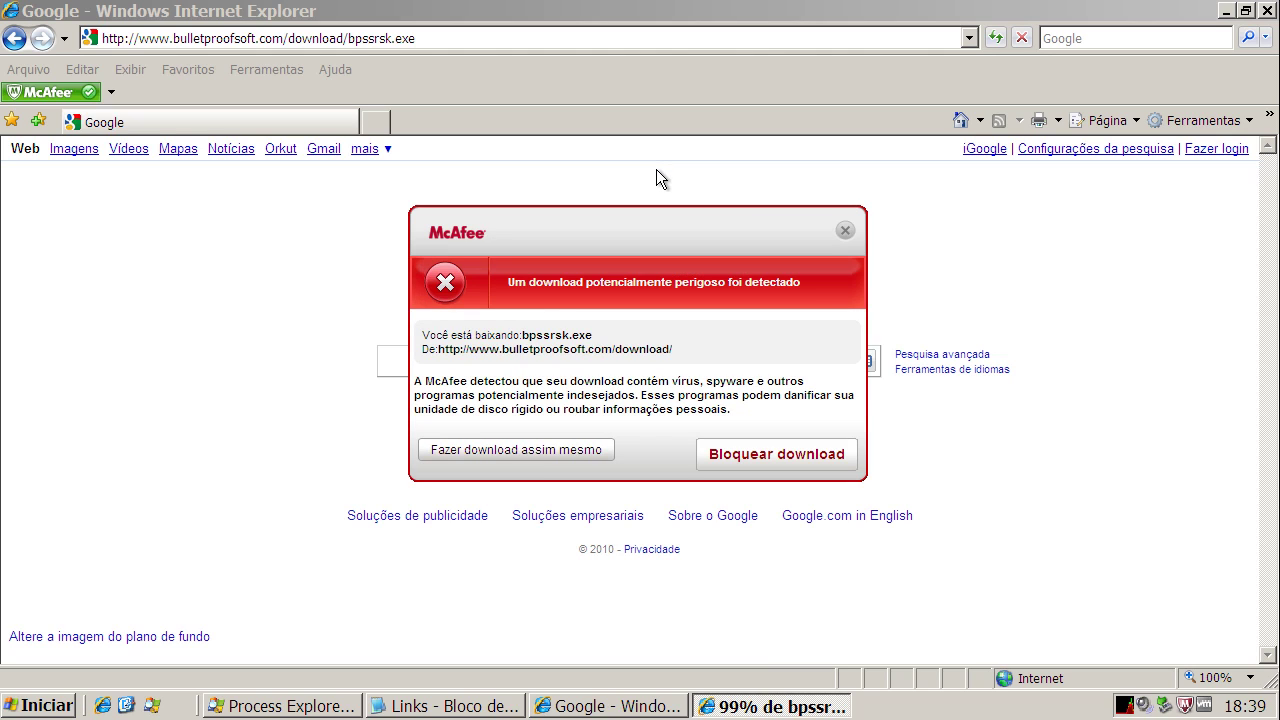
Download bpssrsk.exe despite the McAfee warning, try to run it, and have McAfee remove the blocked program
{"action": "left_click", "coordinate": [570, 452]}
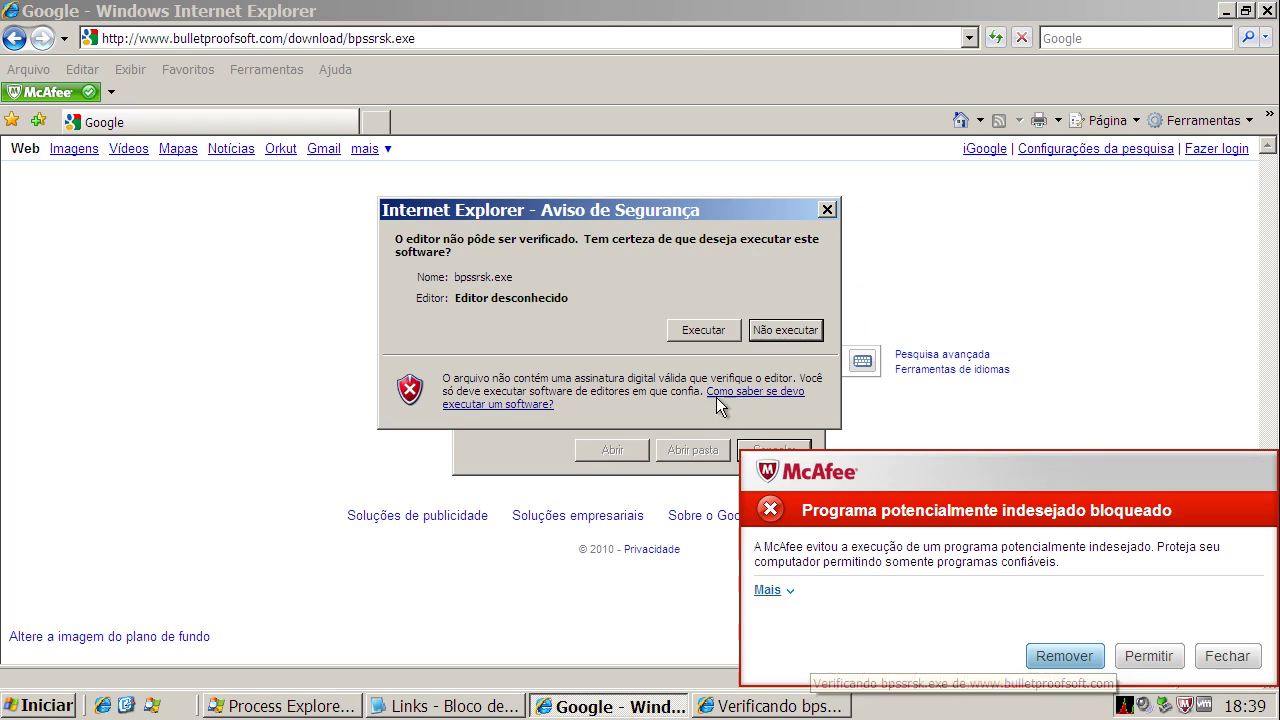
{"action": "left_click", "coordinate": [716, 336]}
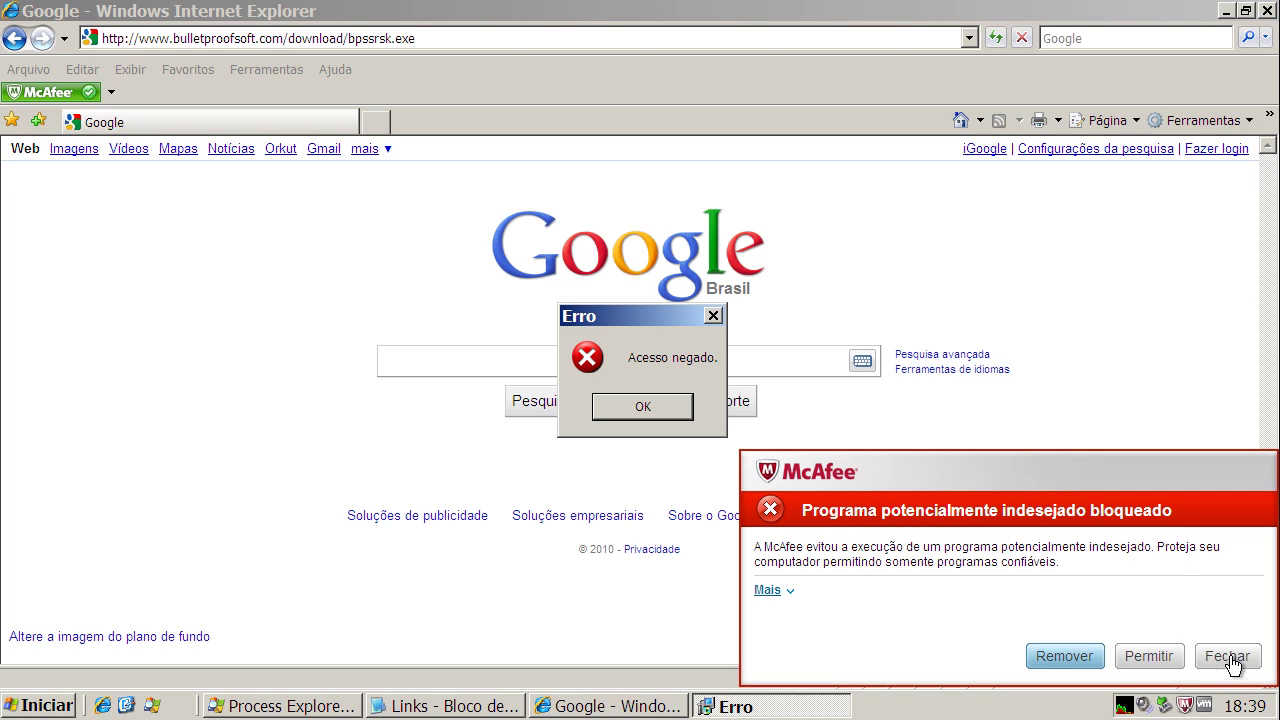
{"action": "left_click", "coordinate": [1077, 660]}
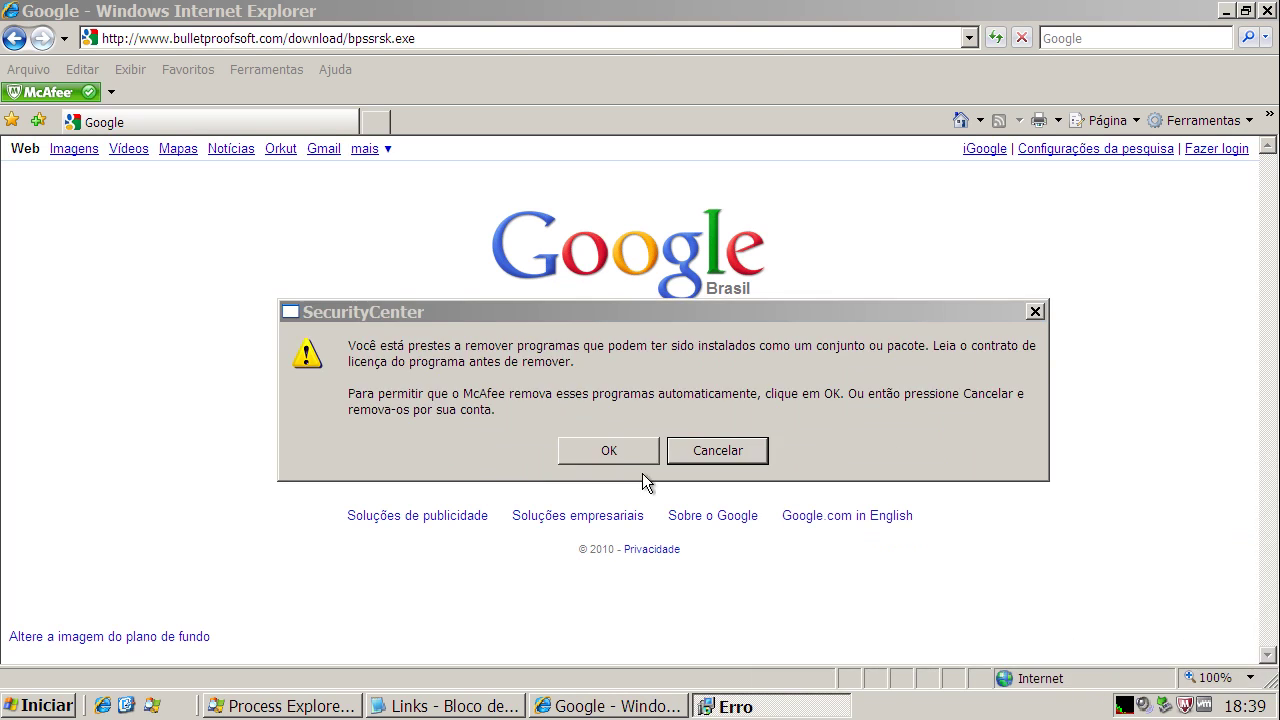
{"action": "left_click", "coordinate": [569, 445]}
{"action": "left_click", "coordinate": [626, 409]}
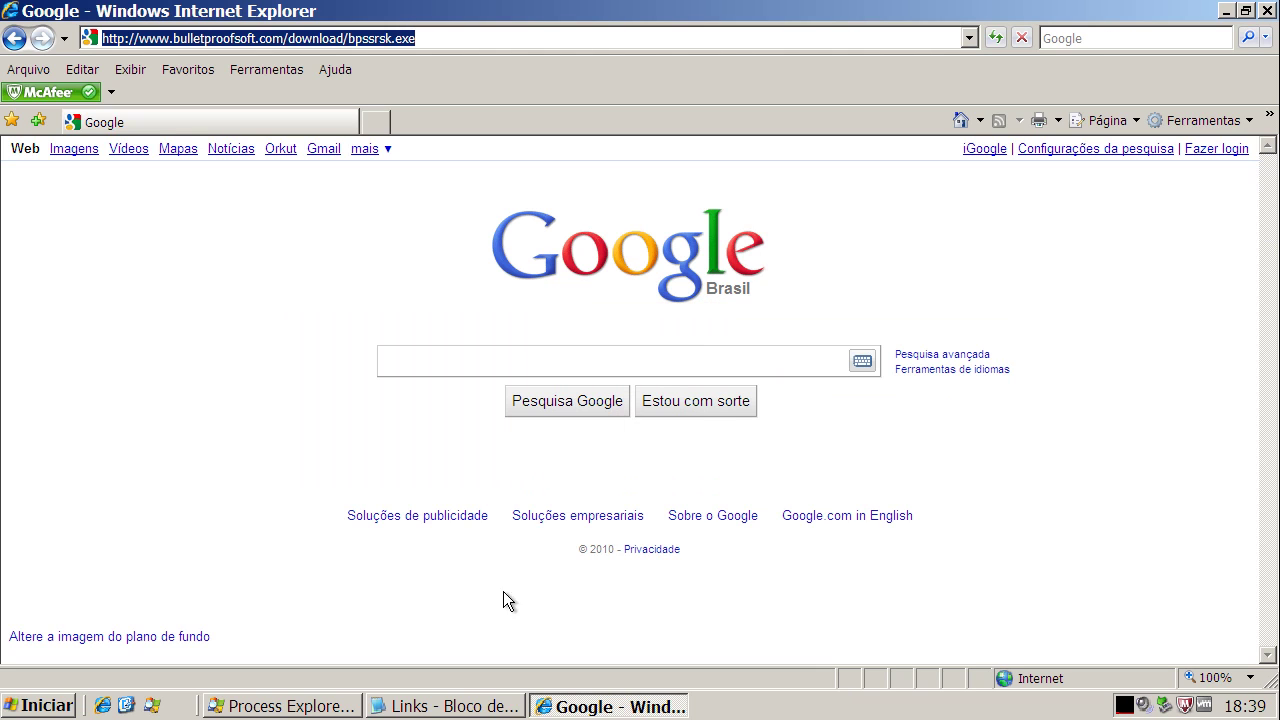
{"action": "left_click", "coordinate": [480, 707]}
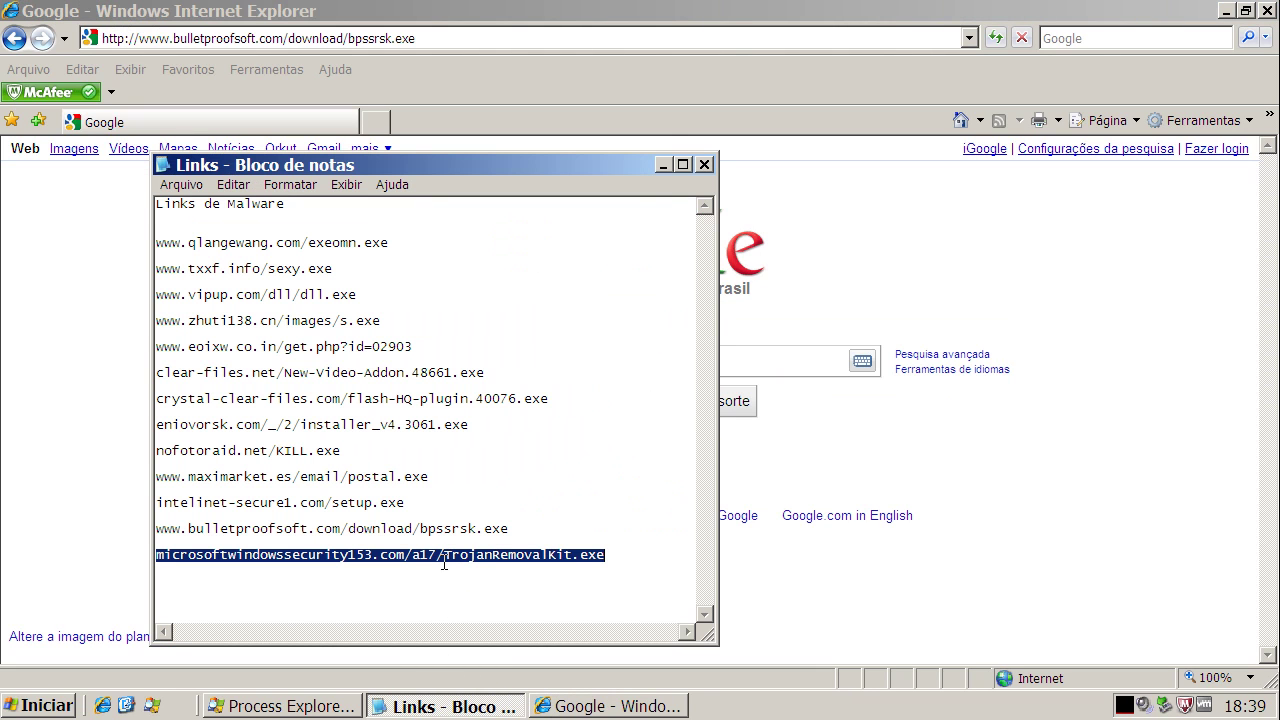
{"action": "left_click", "coordinate": [663, 164]}
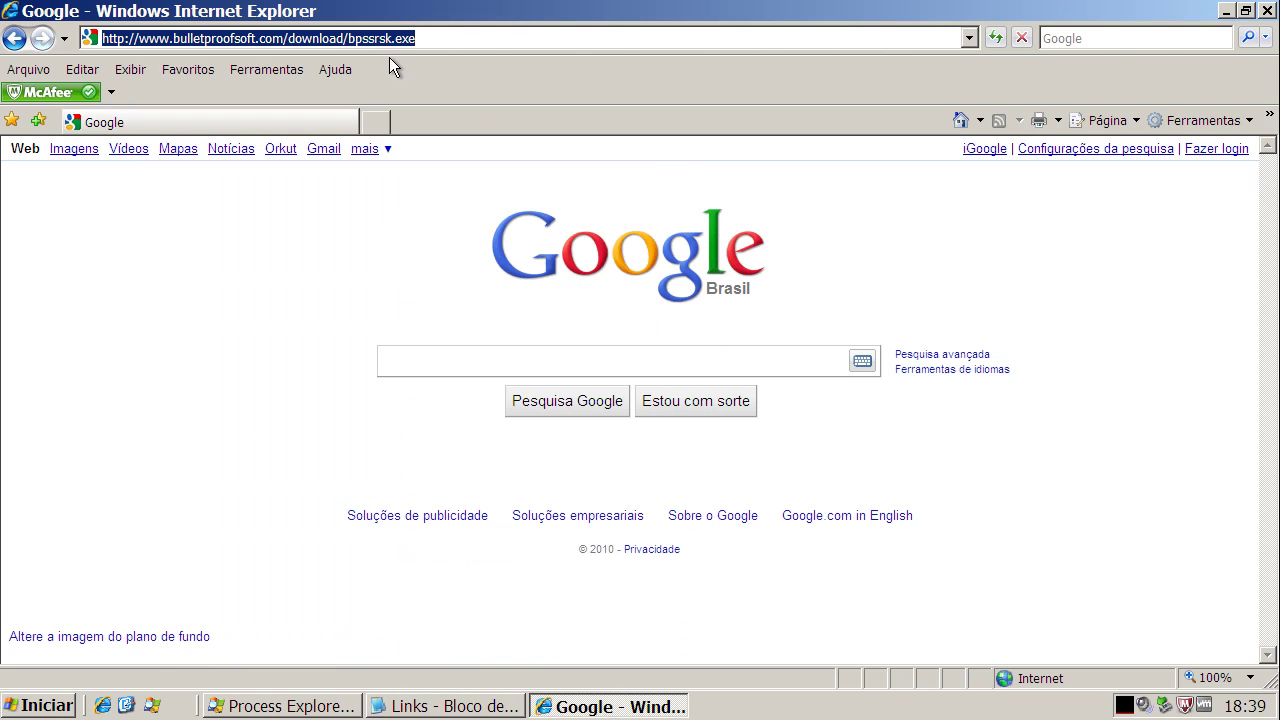
Load microsoftwindowssecurity153.com/a17/TrojanRemovalKit.exe in Internet Explorer, then download and run the file
{"action": "key", "text": "ctrl+v"}
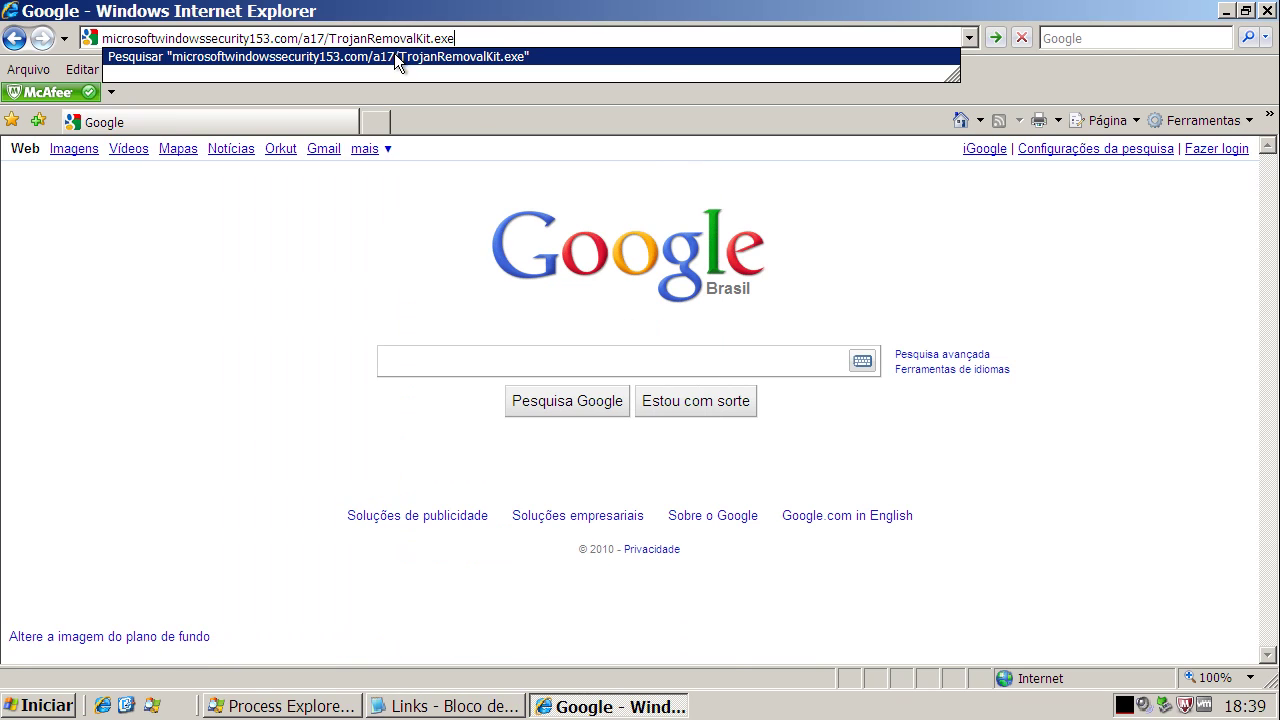
{"action": "key", "text": "Return"}
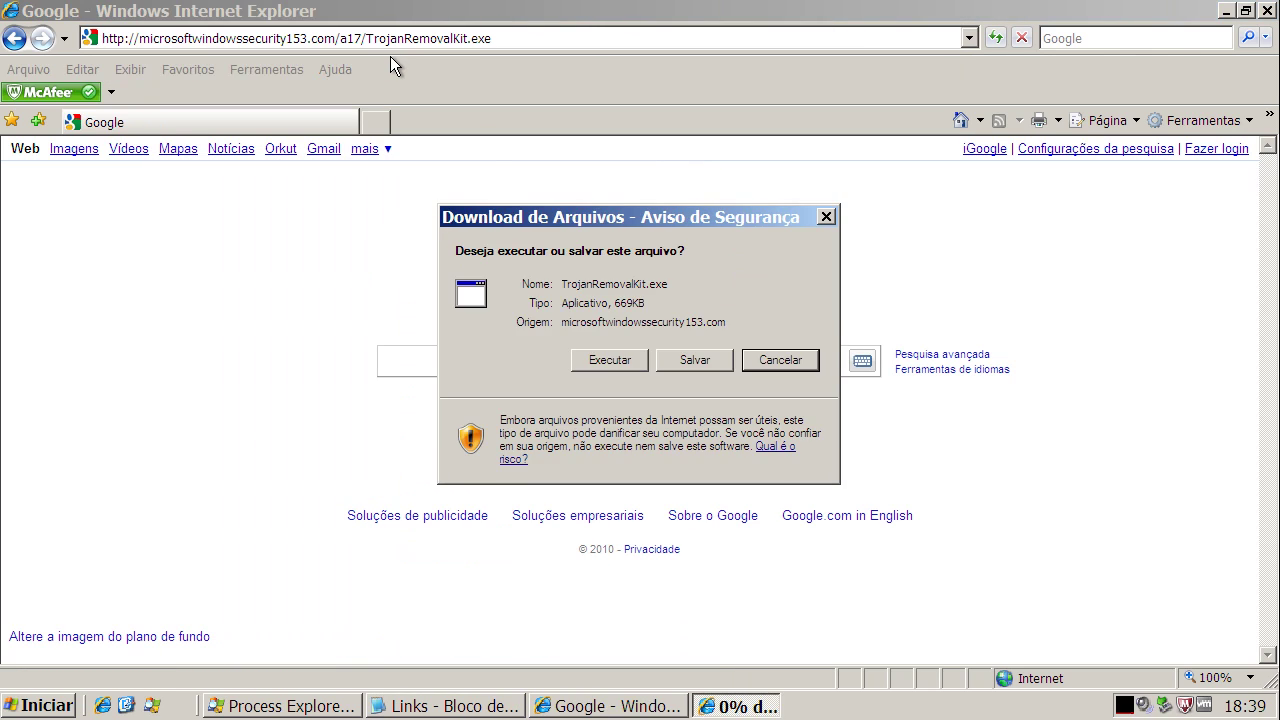
{"action": "left_click", "coordinate": [613, 362]}
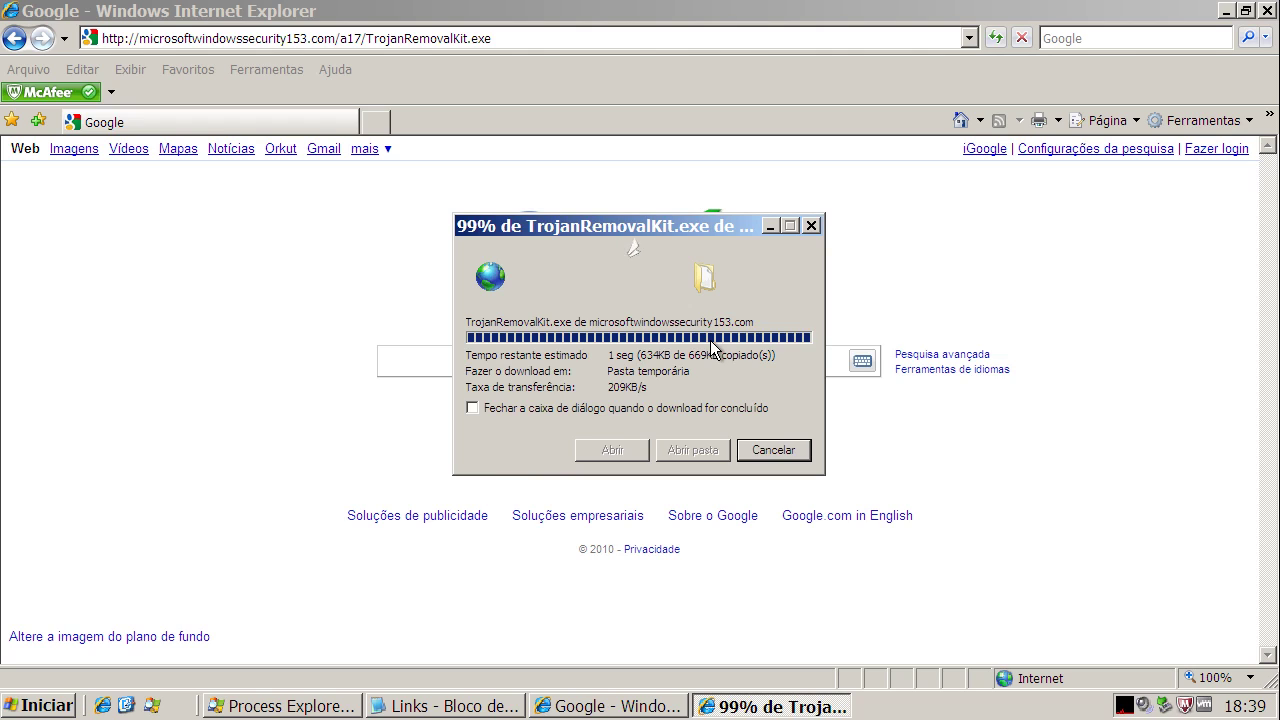
{"action": "left_click", "coordinate": [750, 382]}
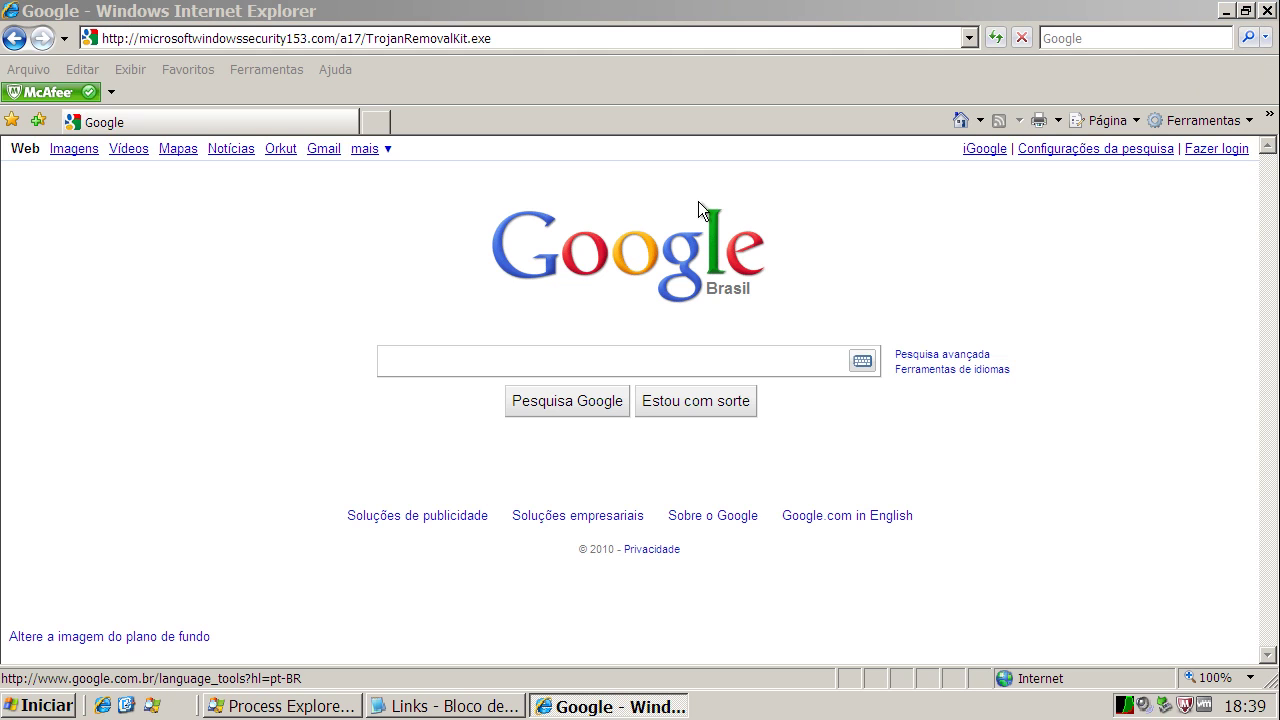
Switch to Process Explorer, have McAfee remove the blocked potentially unwanted program, and close the fake Microsoft Security Essentials alert
{"action": "left_click", "coordinate": [250, 705]}
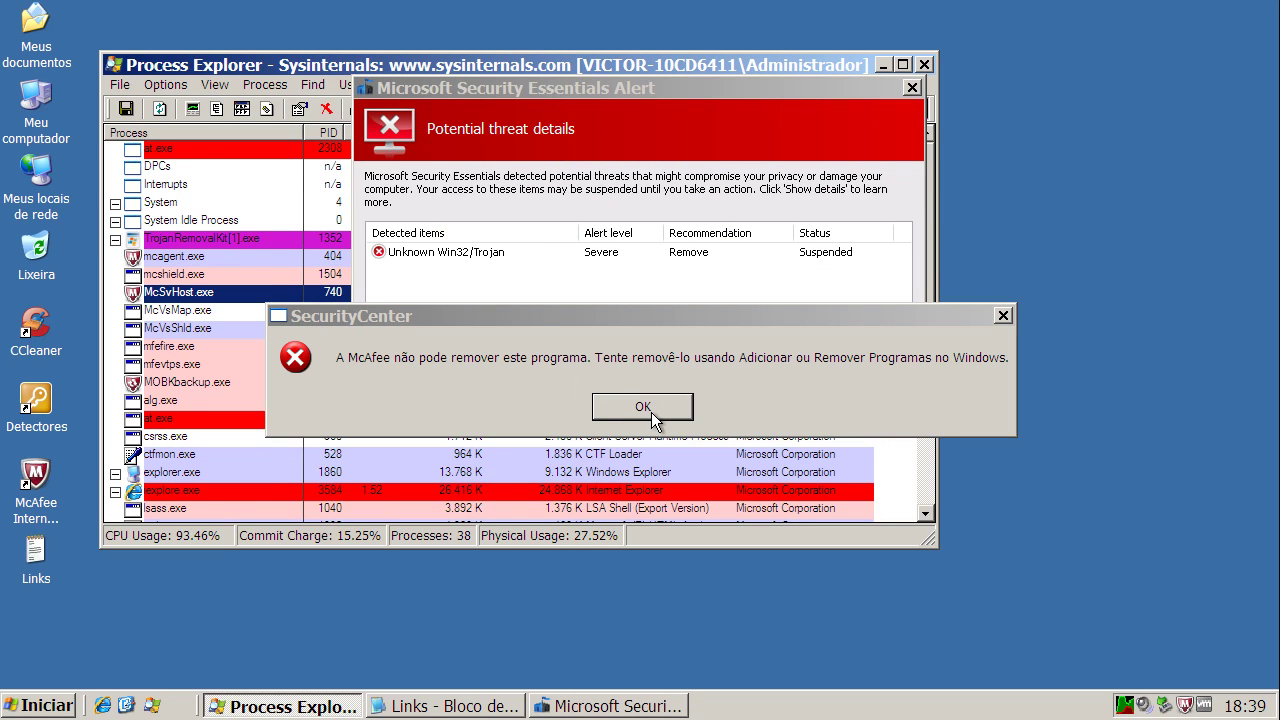
{"action": "left_click", "coordinate": [655, 408]}
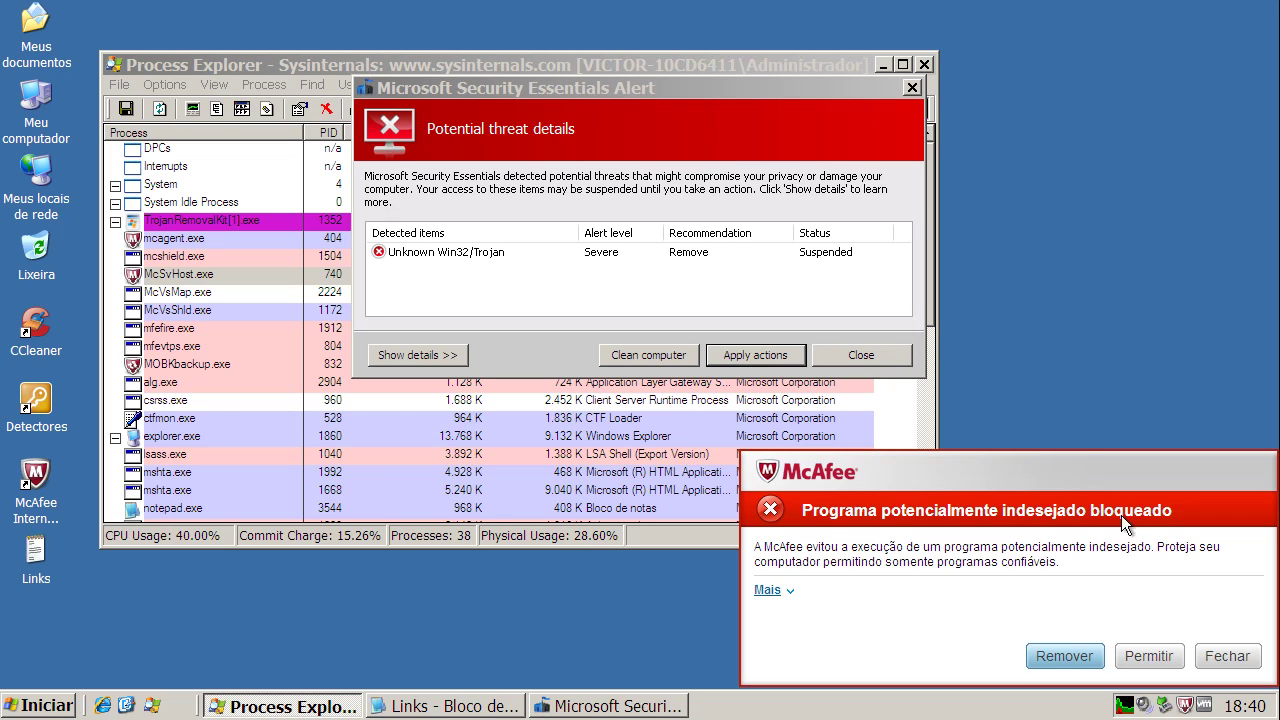
{"action": "left_click", "coordinate": [1066, 657]}
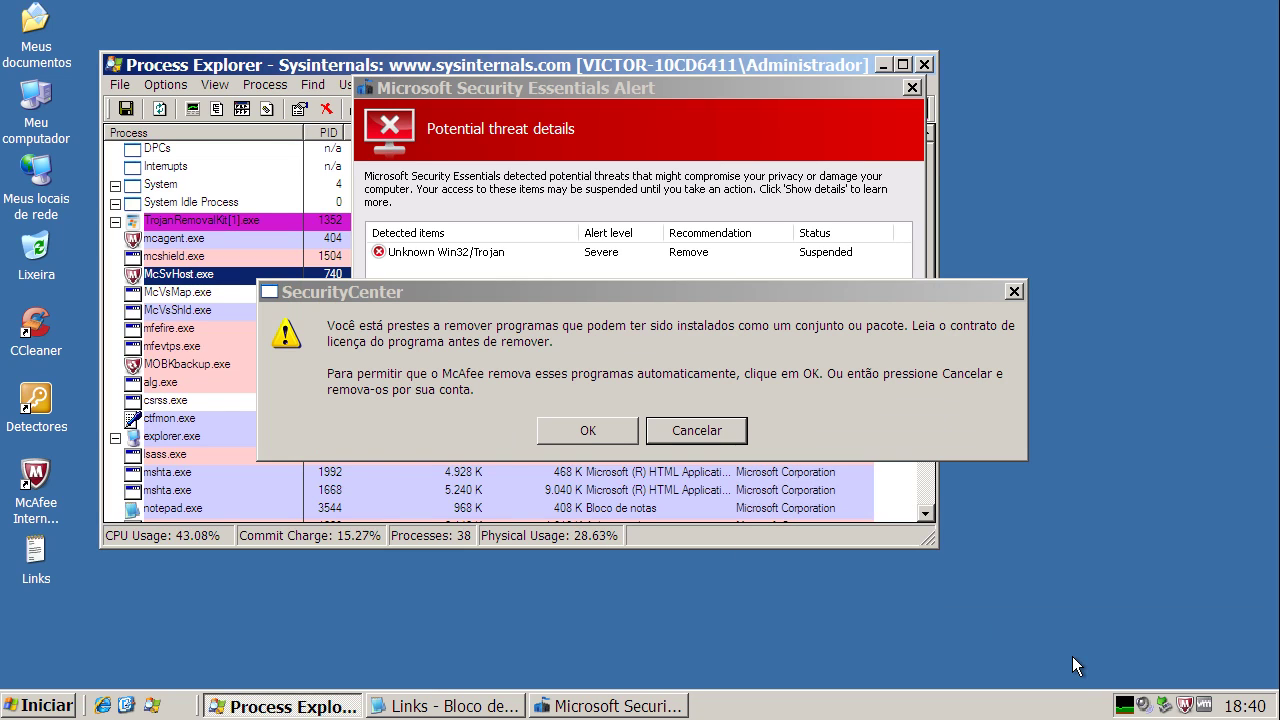
{"action": "left_click", "coordinate": [567, 429]}
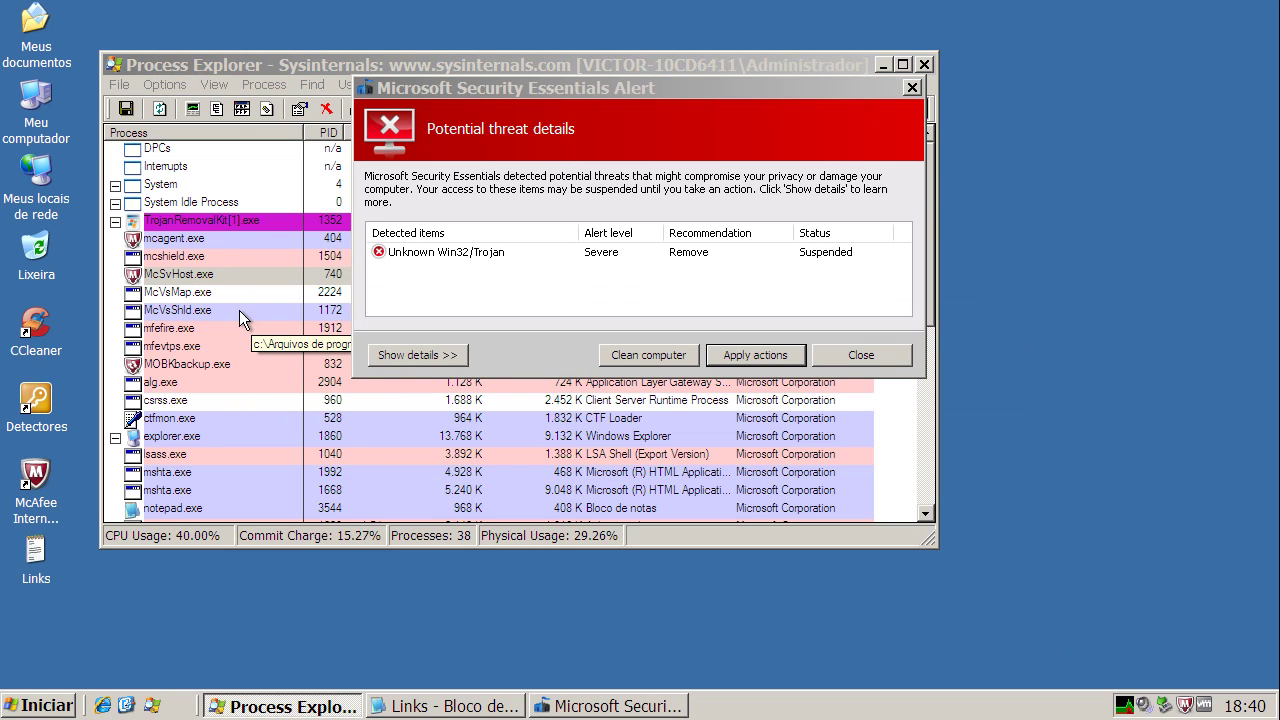
{"action": "left_click", "coordinate": [900, 356]}
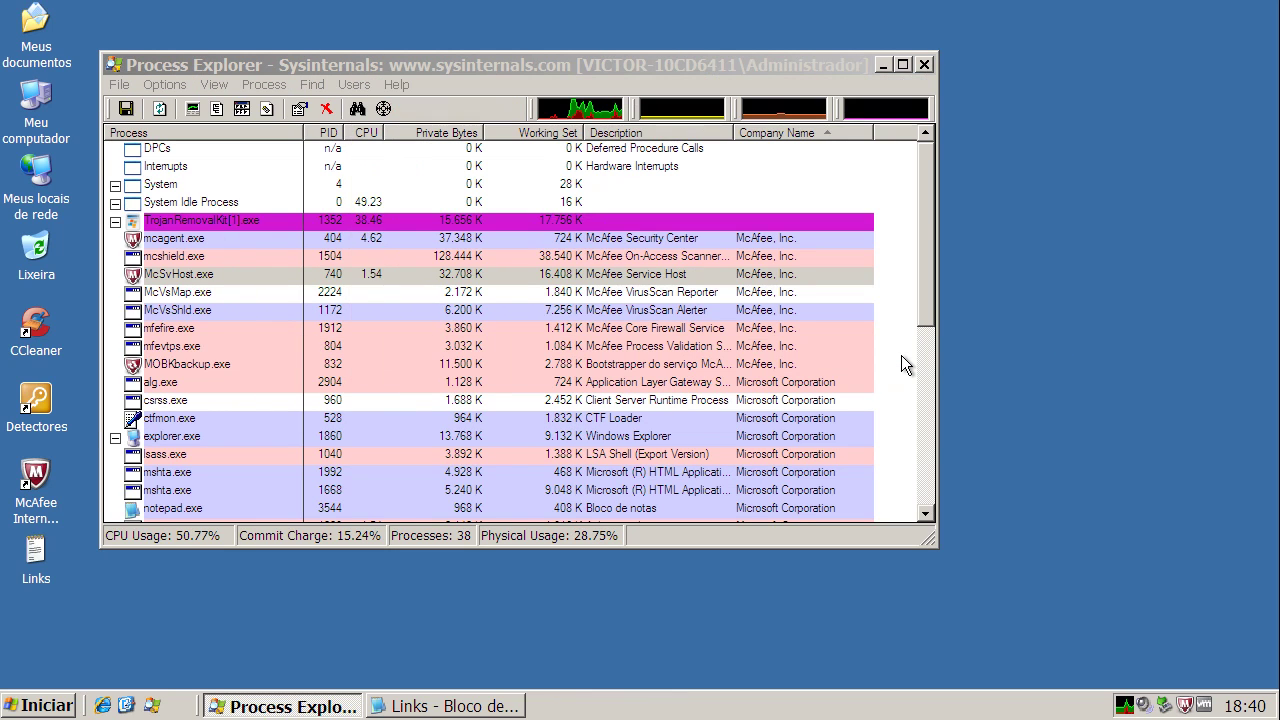
Examine the TrojanRemovalKit[1].exe process in Process Explorer, then minimize the window
{"action": "left_click", "coordinate": [160, 240]}
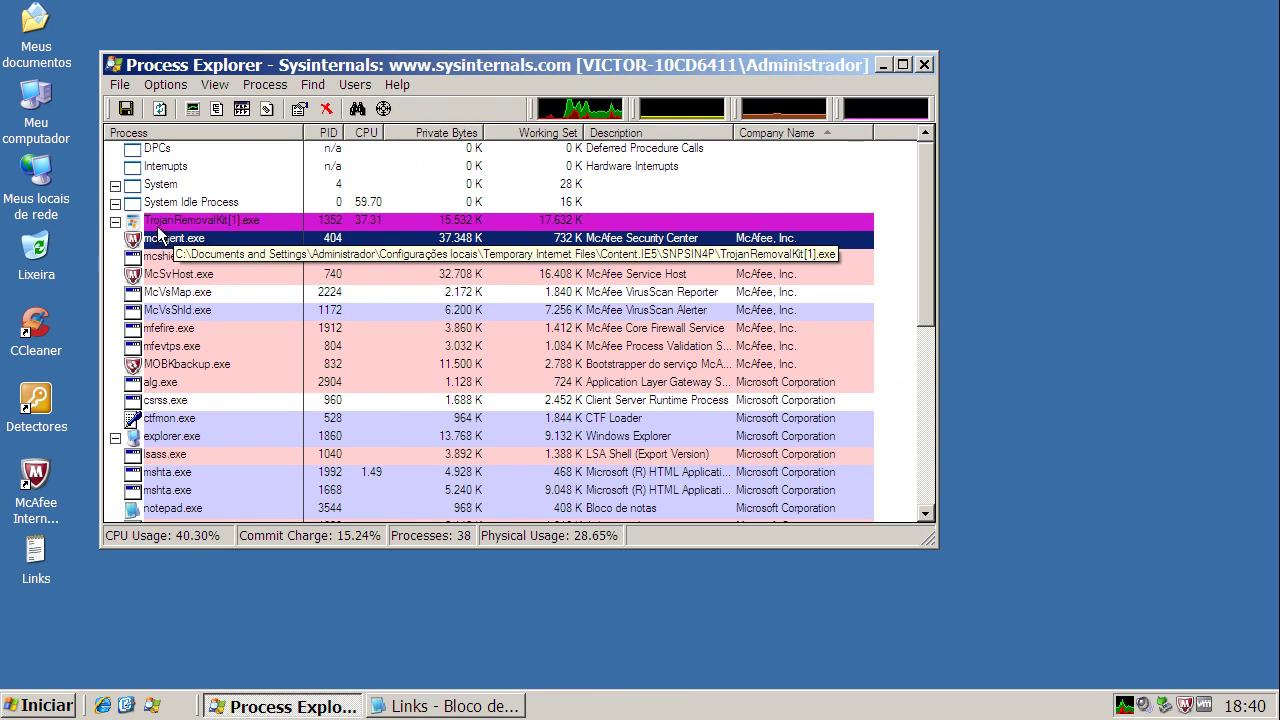
{"action": "left_click", "coordinate": [157, 222]}
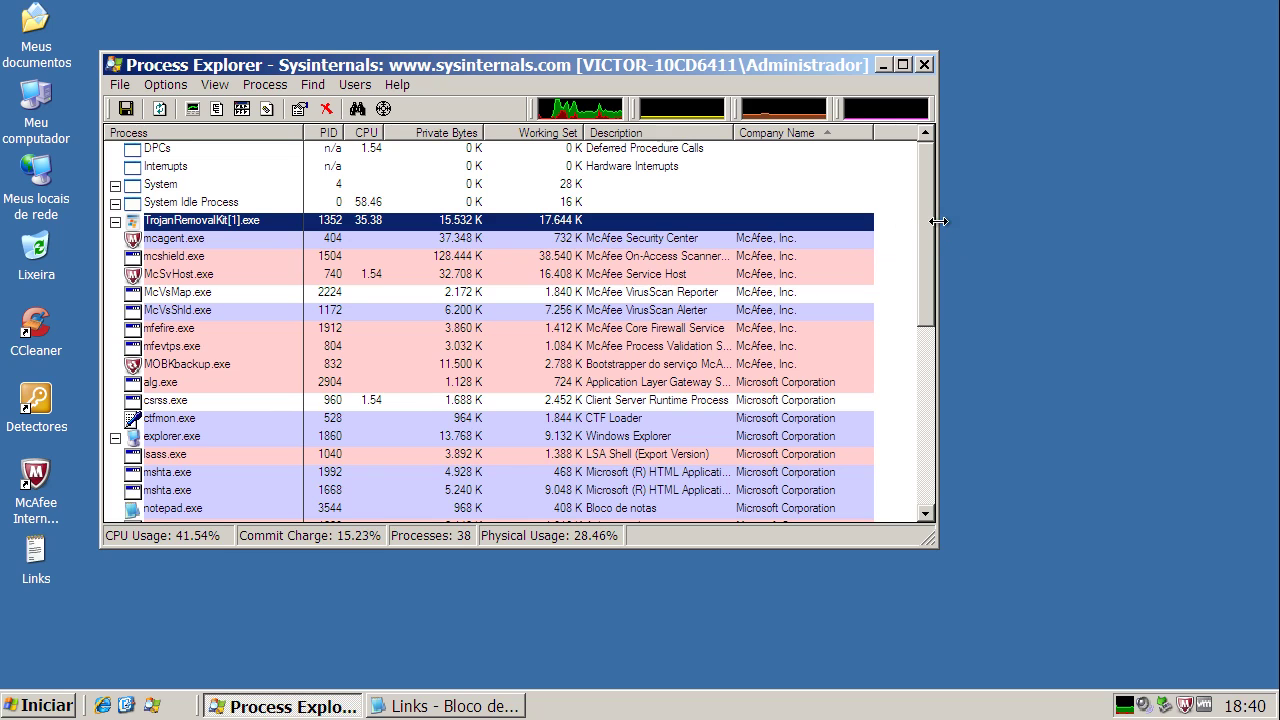
{"action": "left_click_drag", "start_coordinate": [933, 227], "coordinate": [926, 176]}
{"action": "left_click", "coordinate": [880, 64]}
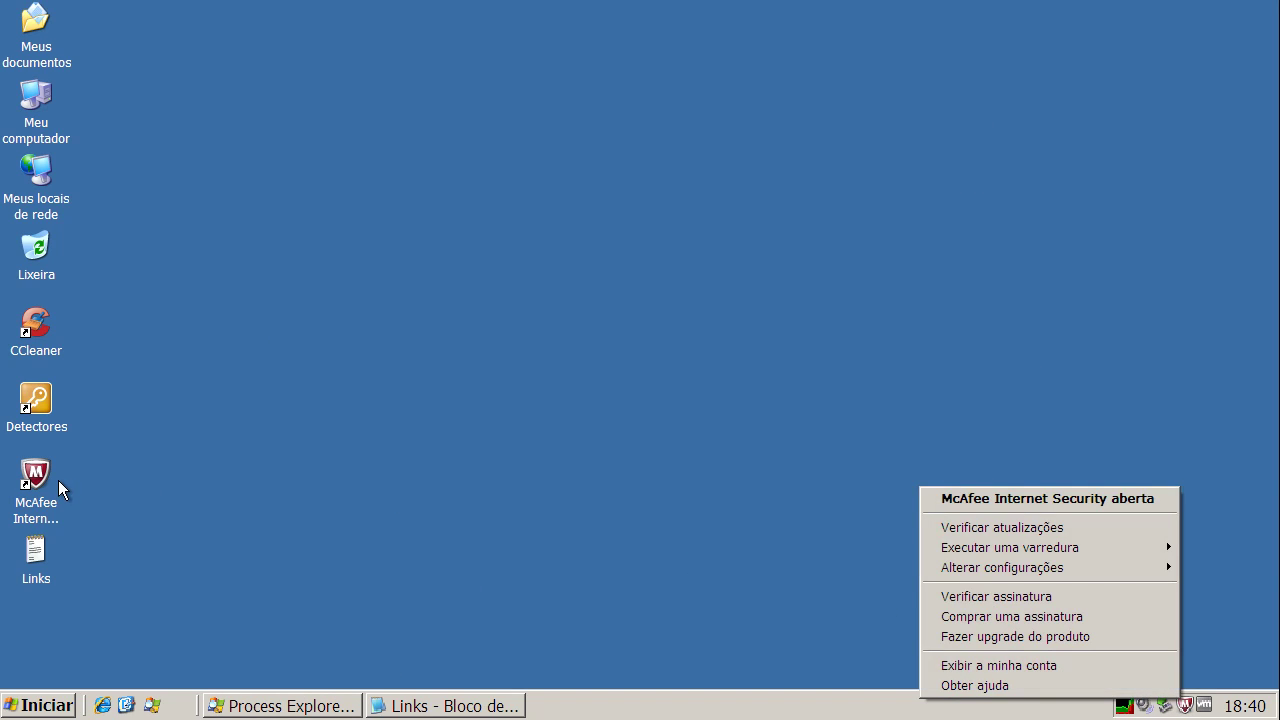
Open McAfee Internet Security and run a full scan of the computer
{"action": "left_click", "coordinate": [967, 500]}
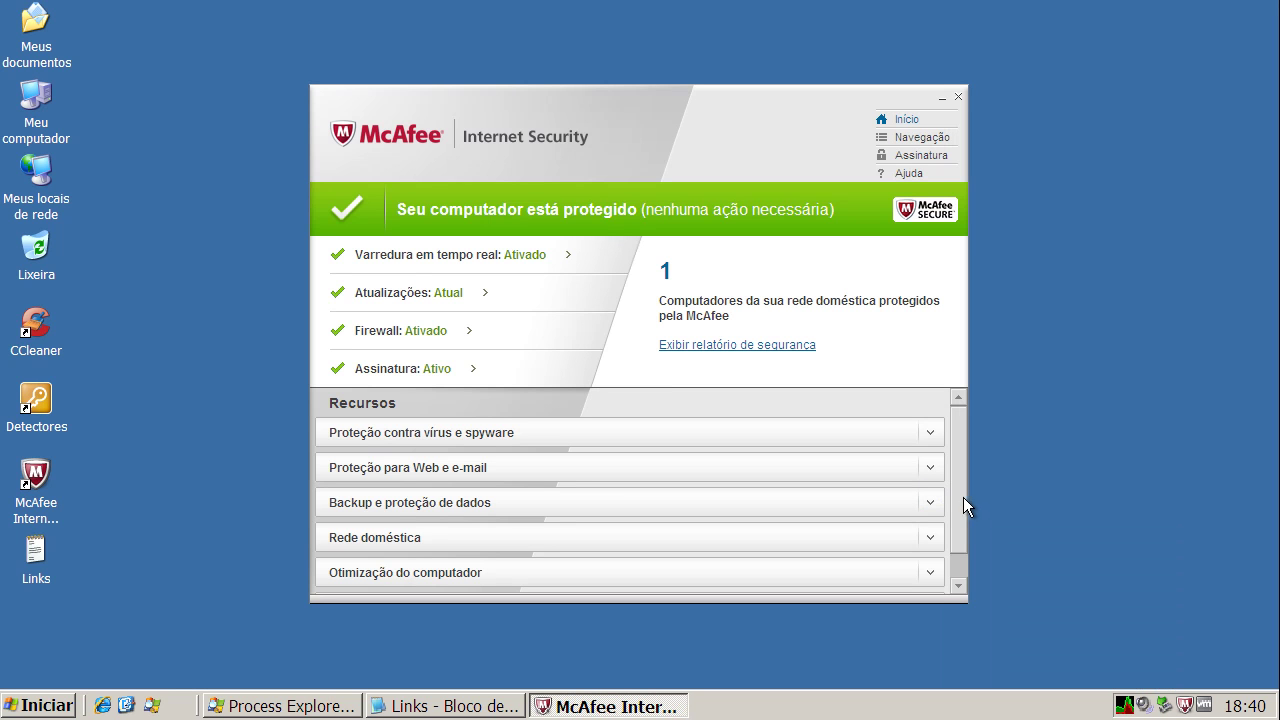
{"action": "left_click", "coordinate": [518, 258]}
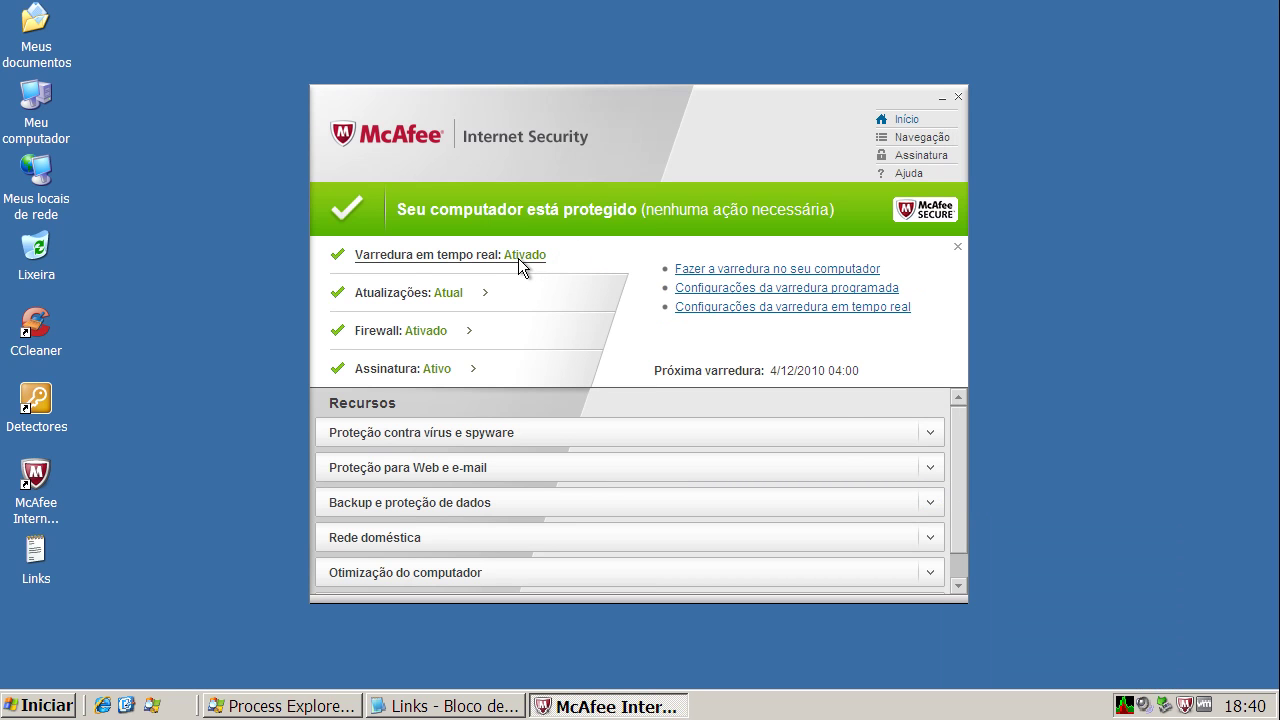
{"action": "left_click", "coordinate": [779, 272]}
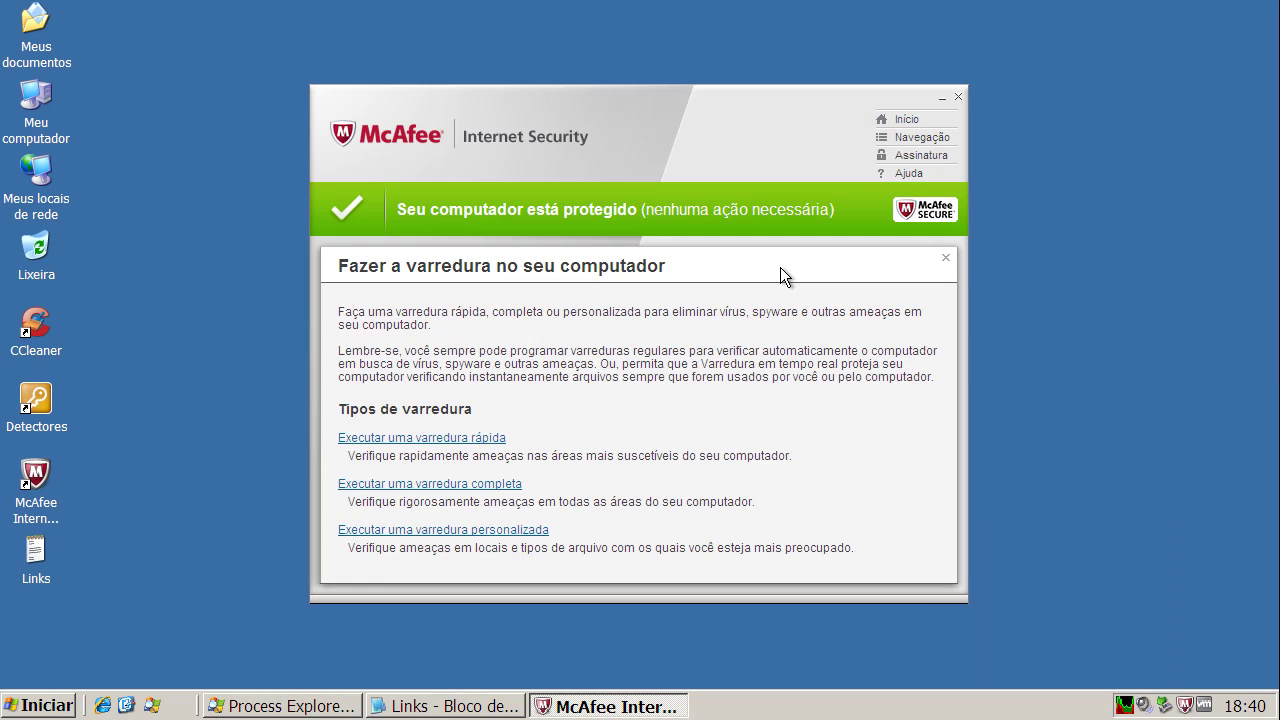
{"action": "left_click", "coordinate": [486, 485]}
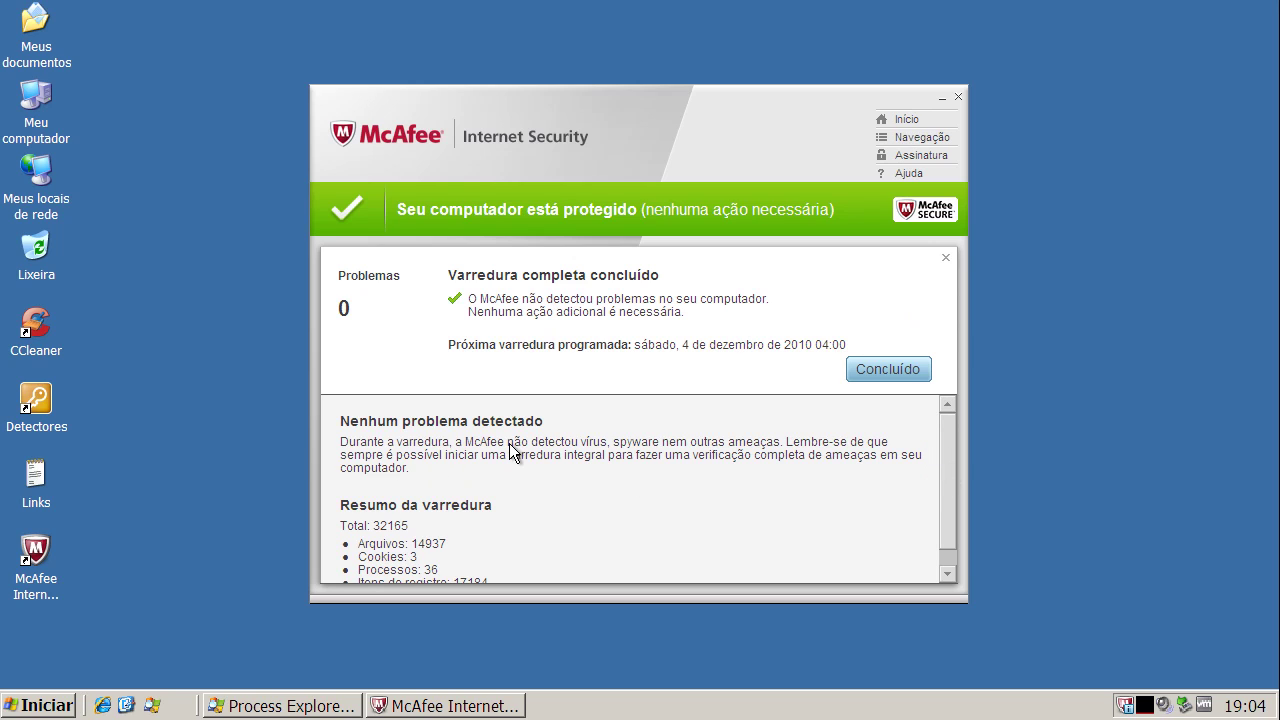
Close the McAfee scan window and restart the computer
{"action": "left_click", "coordinate": [958, 98]}
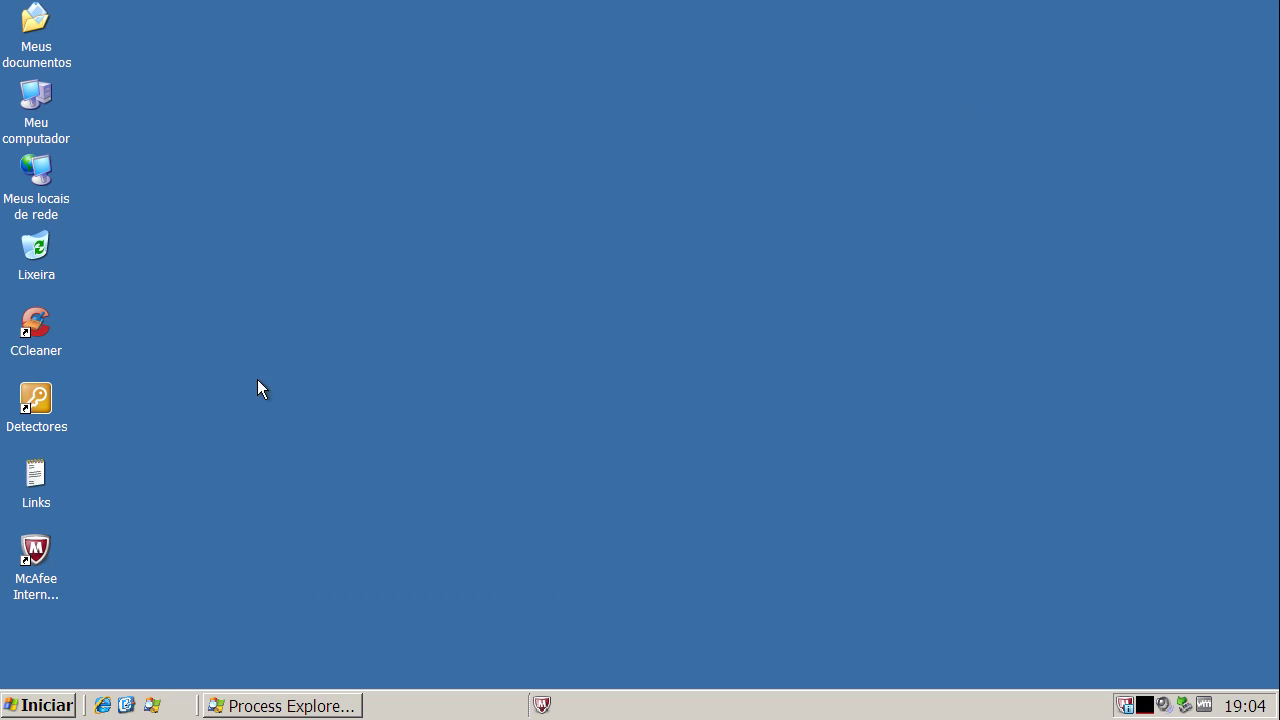
{"action": "left_click", "coordinate": [68, 705]}
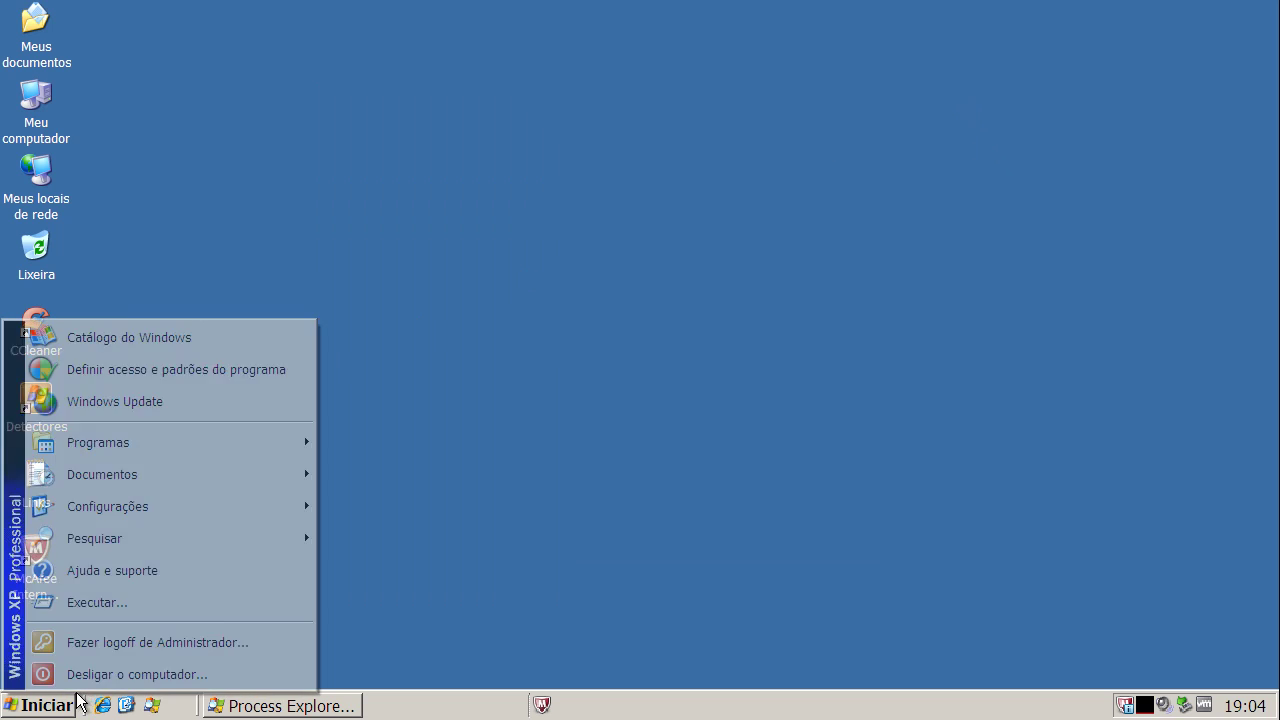
{"action": "left_click", "coordinate": [115, 676]}
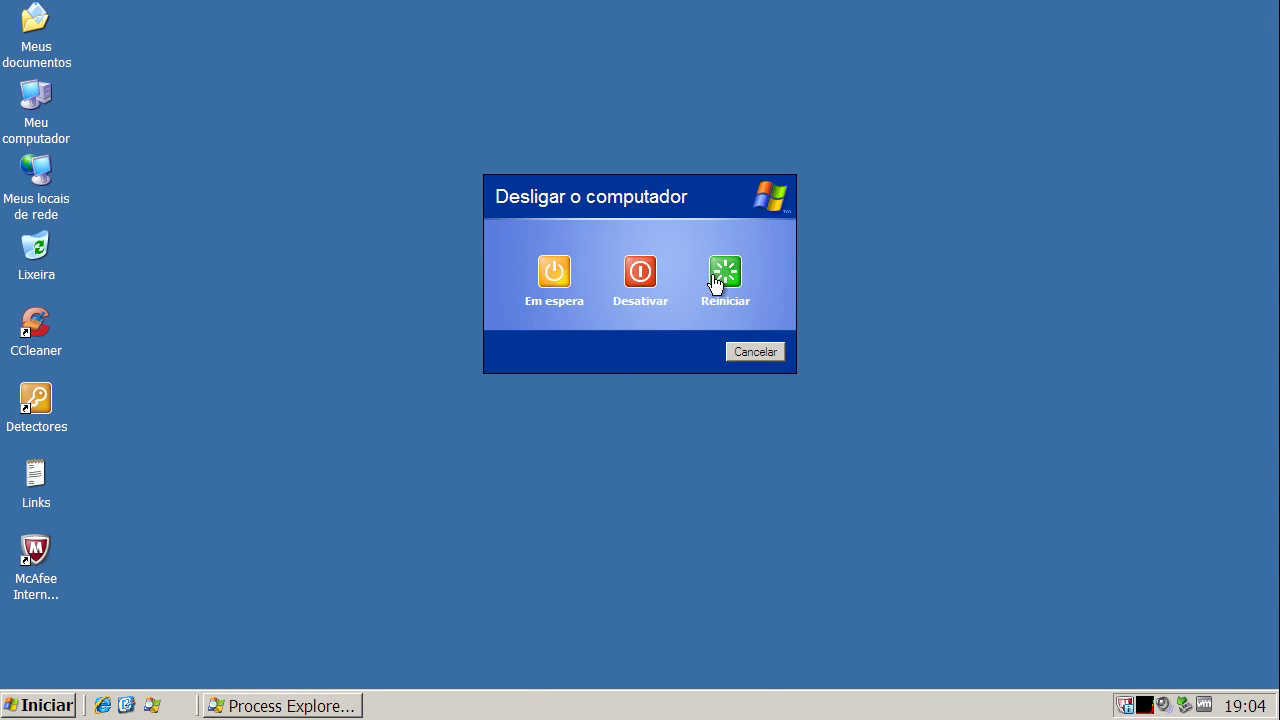
{"action": "left_click", "coordinate": [725, 275]}
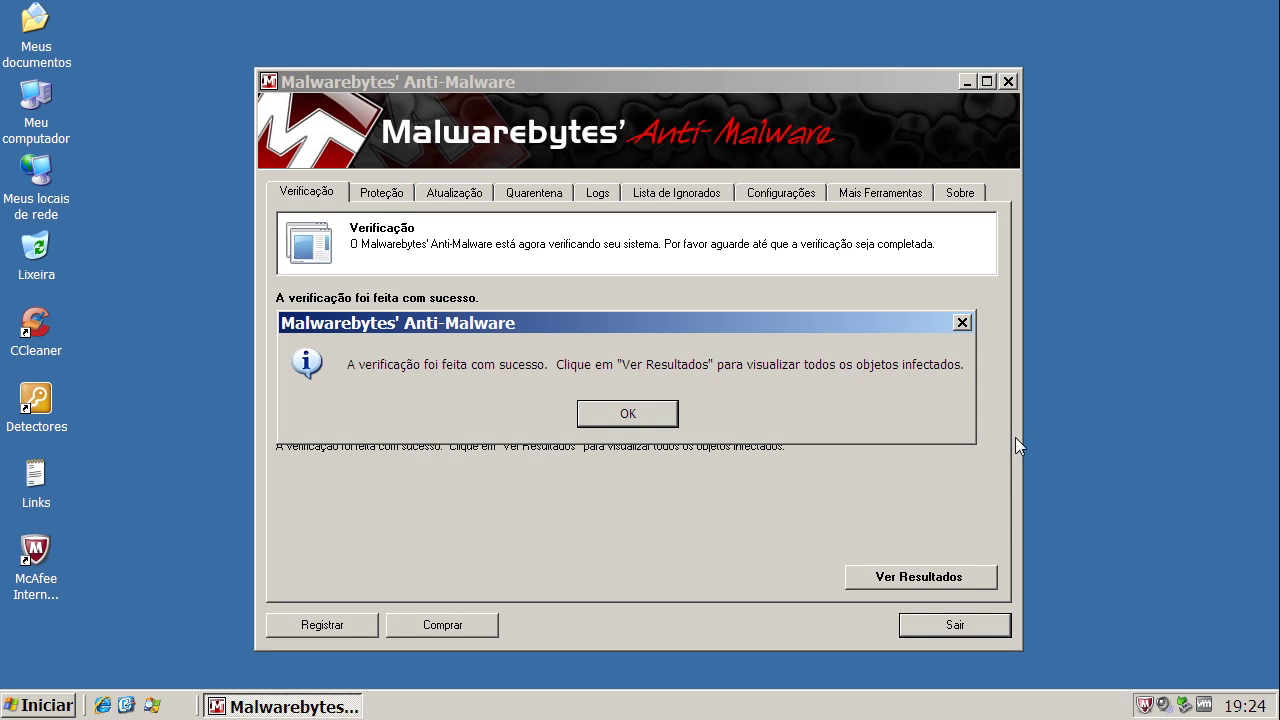
Show the Malwarebytes' Anti-Malware scan results and widen the Ítem and Fabricante columns
{"action": "left_click", "coordinate": [631, 413]}
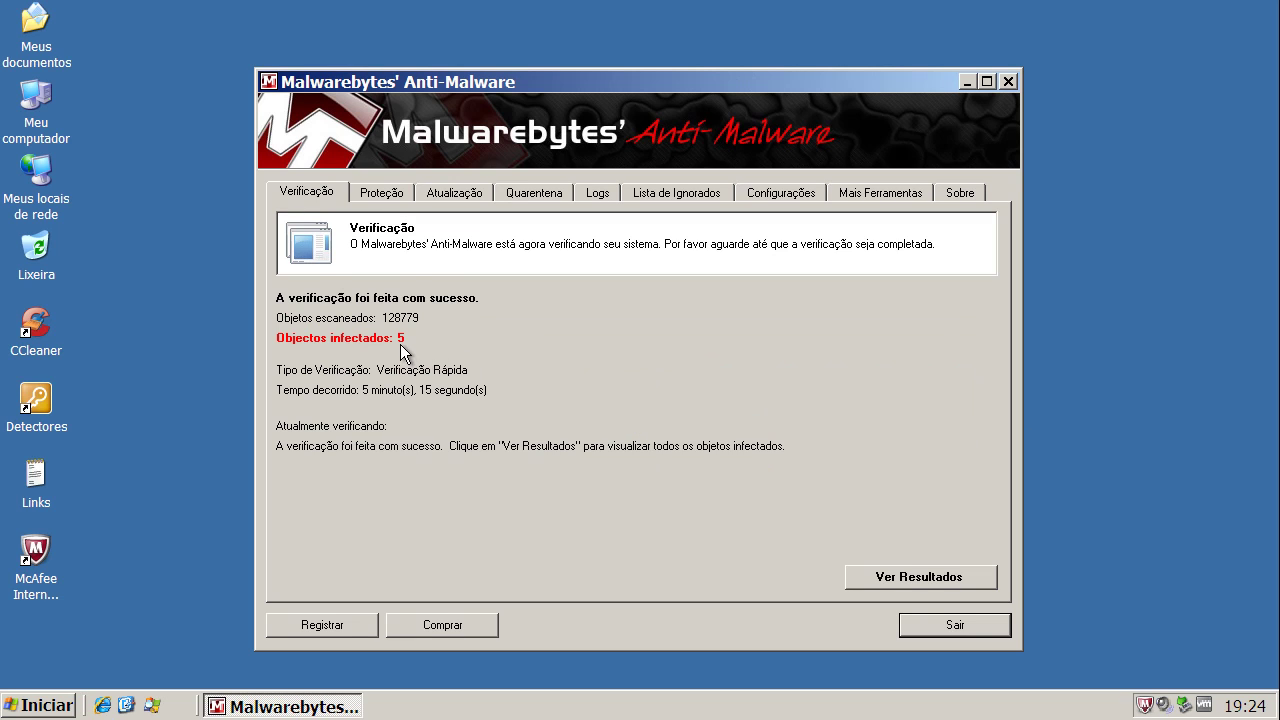
{"action": "left_click", "coordinate": [912, 576]}
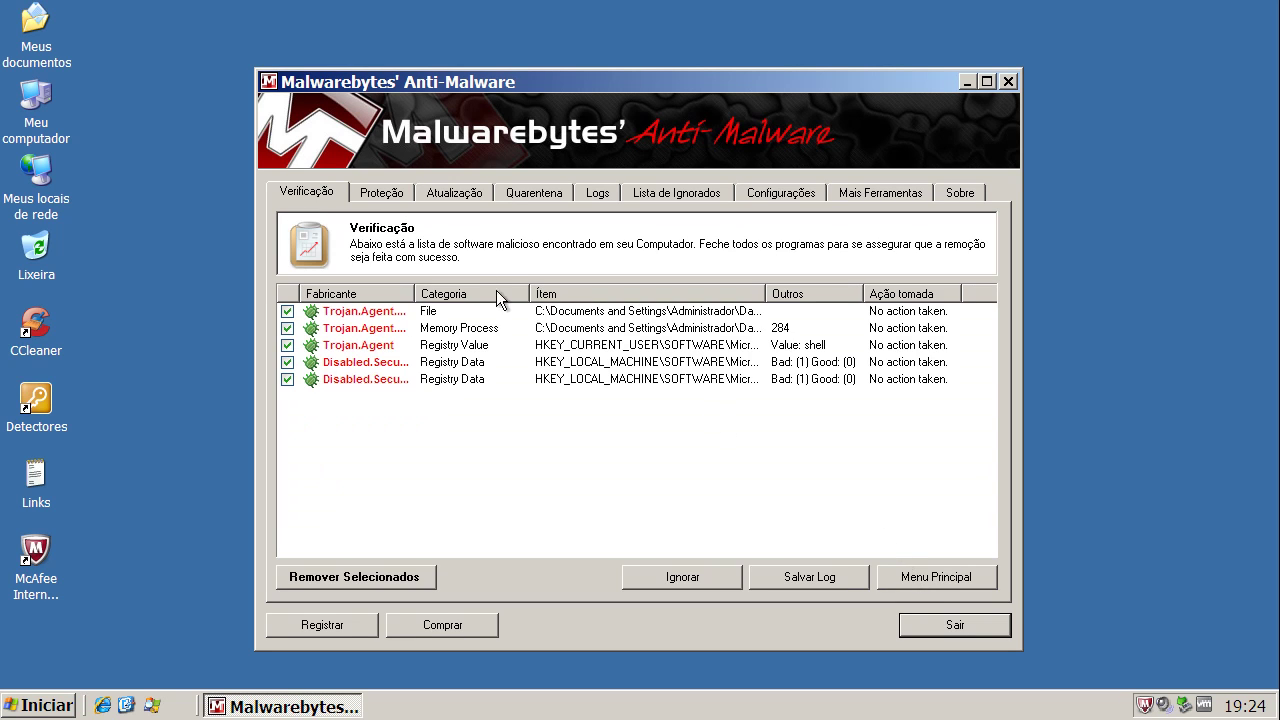
{"action": "left_click_drag", "start_coordinate": [766, 291], "coordinate": [911, 294]}
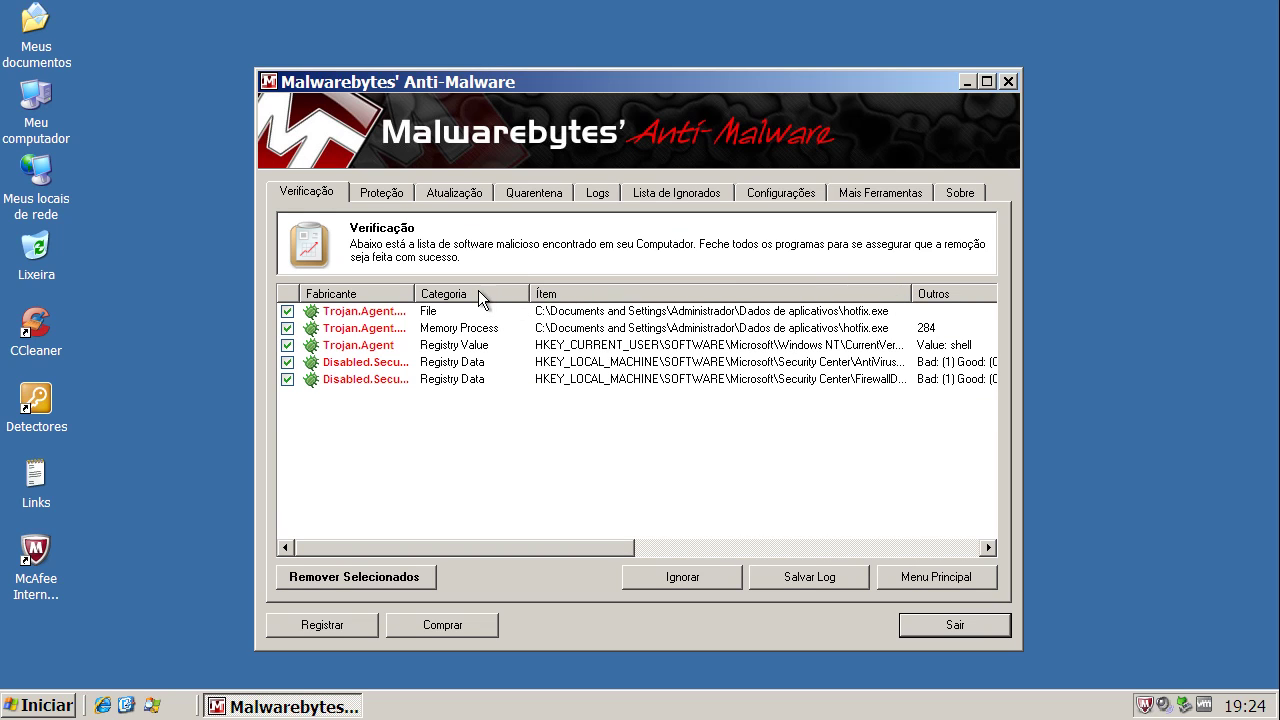
{"action": "left_click_drag", "start_coordinate": [415, 290], "coordinate": [518, 289]}
Examine each detected item in the results list, checking its threat name, category and location
{"action": "left_click", "coordinate": [364, 313]}
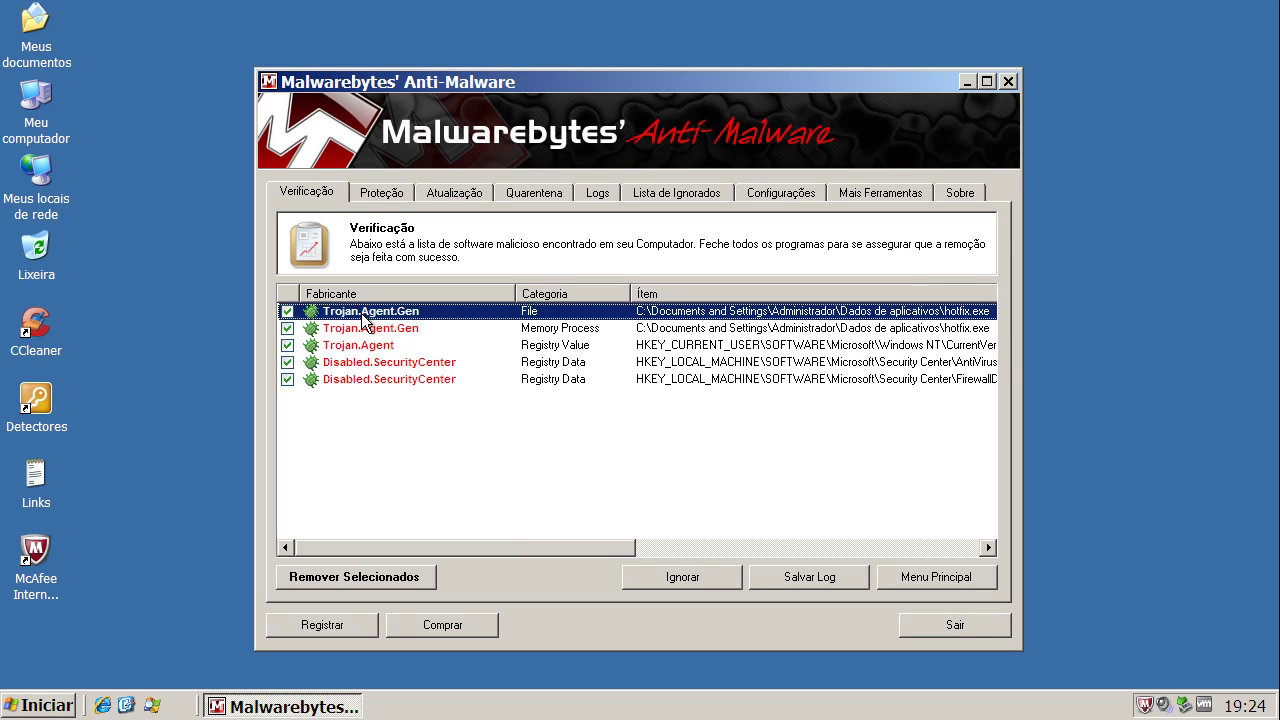
{"action": "left_click", "coordinate": [364, 330]}
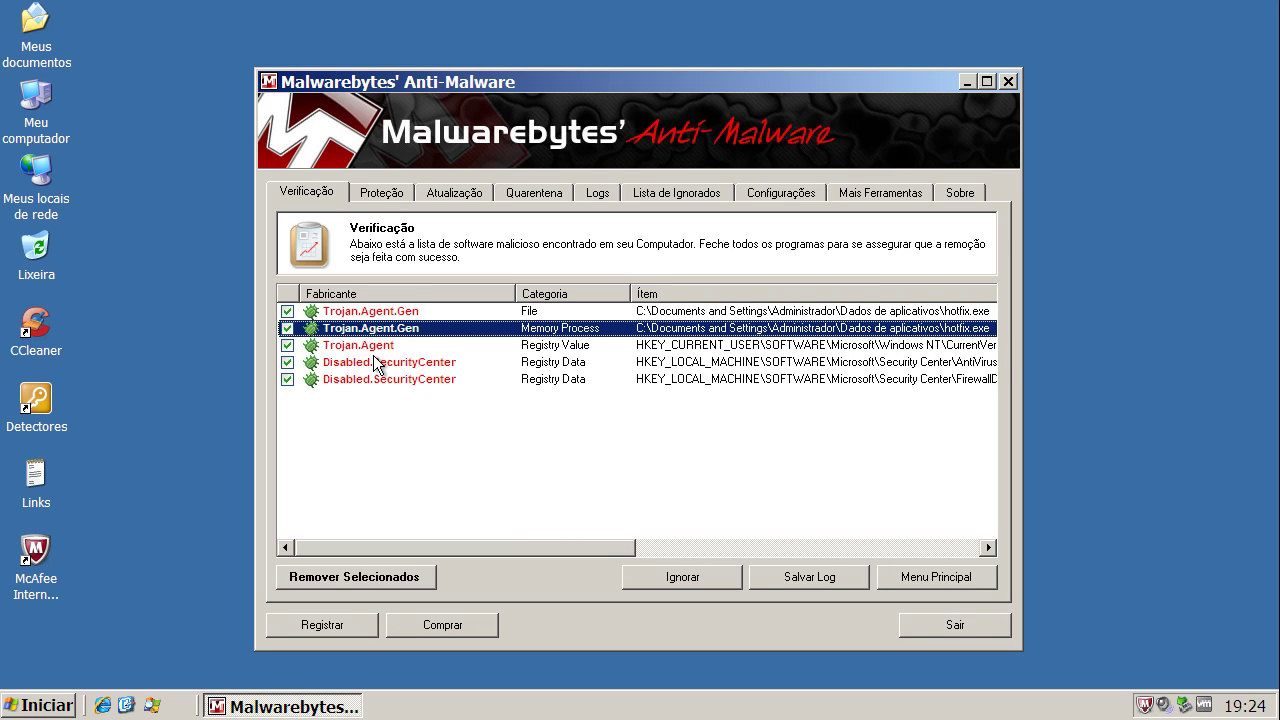
{"action": "left_click", "coordinate": [373, 347]}
{"action": "left_click", "coordinate": [375, 365]}
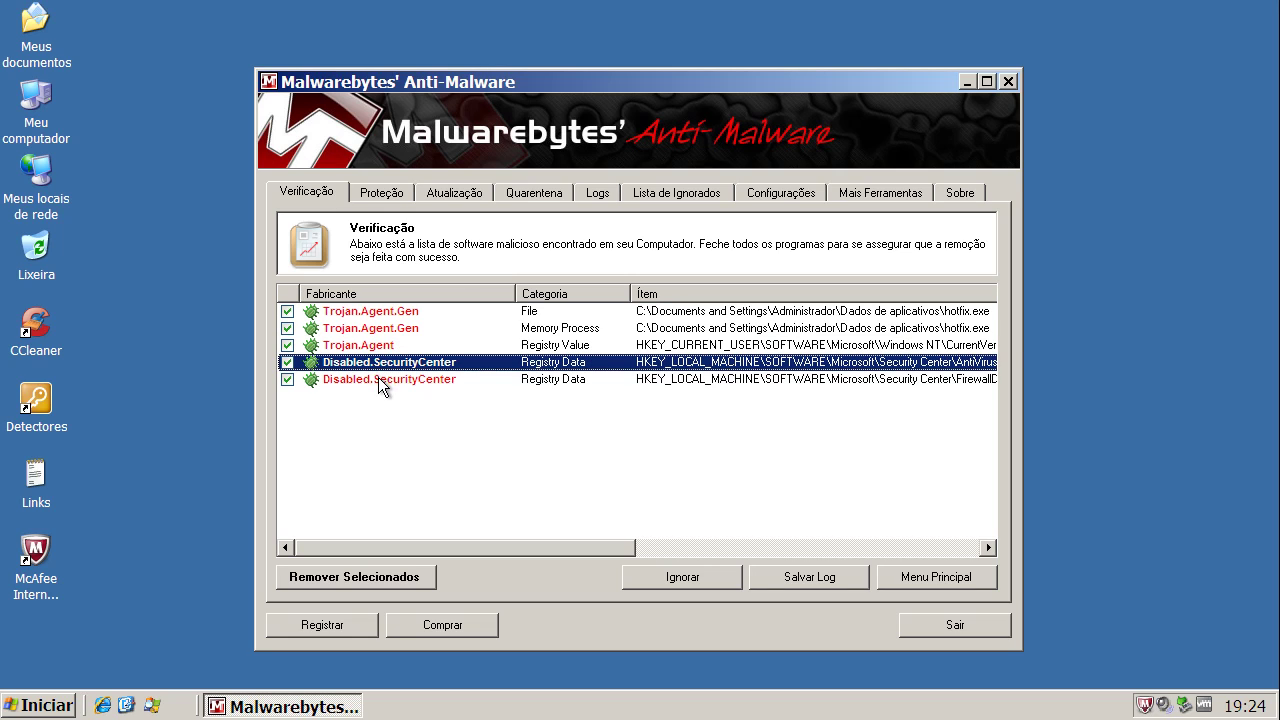
{"action": "left_click", "coordinate": [381, 381]}
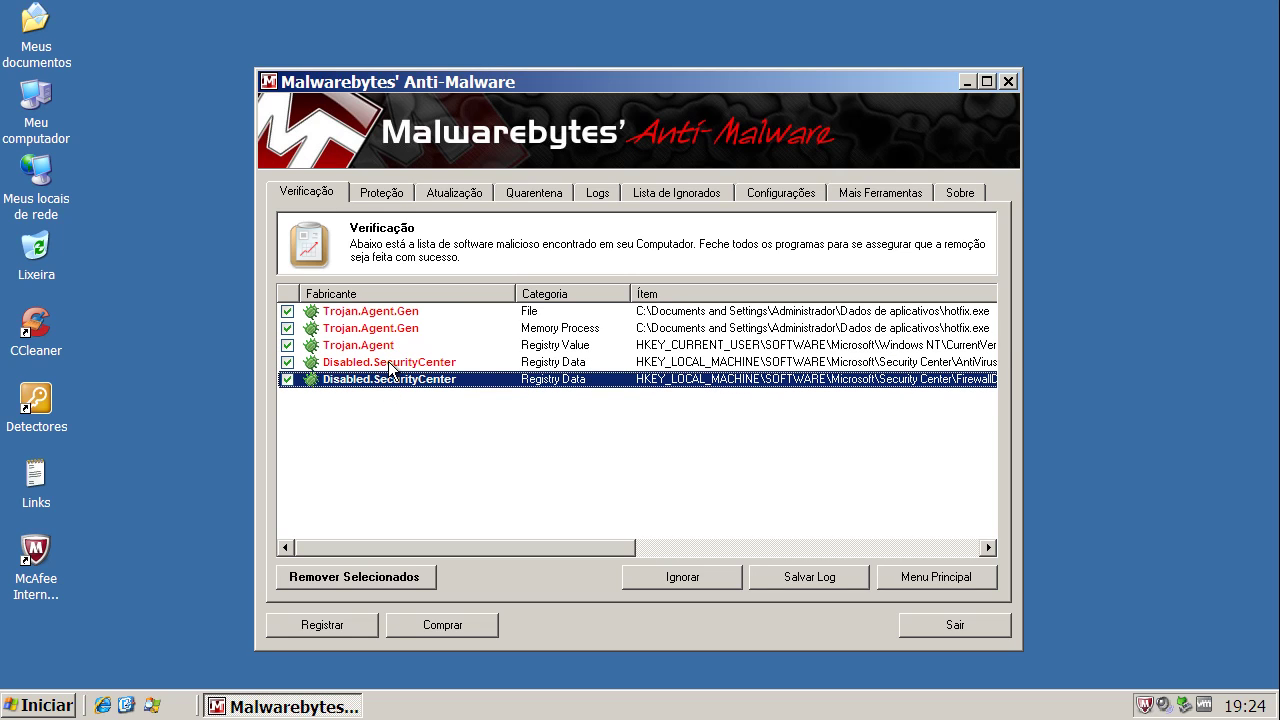
{"action": "left_click", "coordinate": [388, 364]}
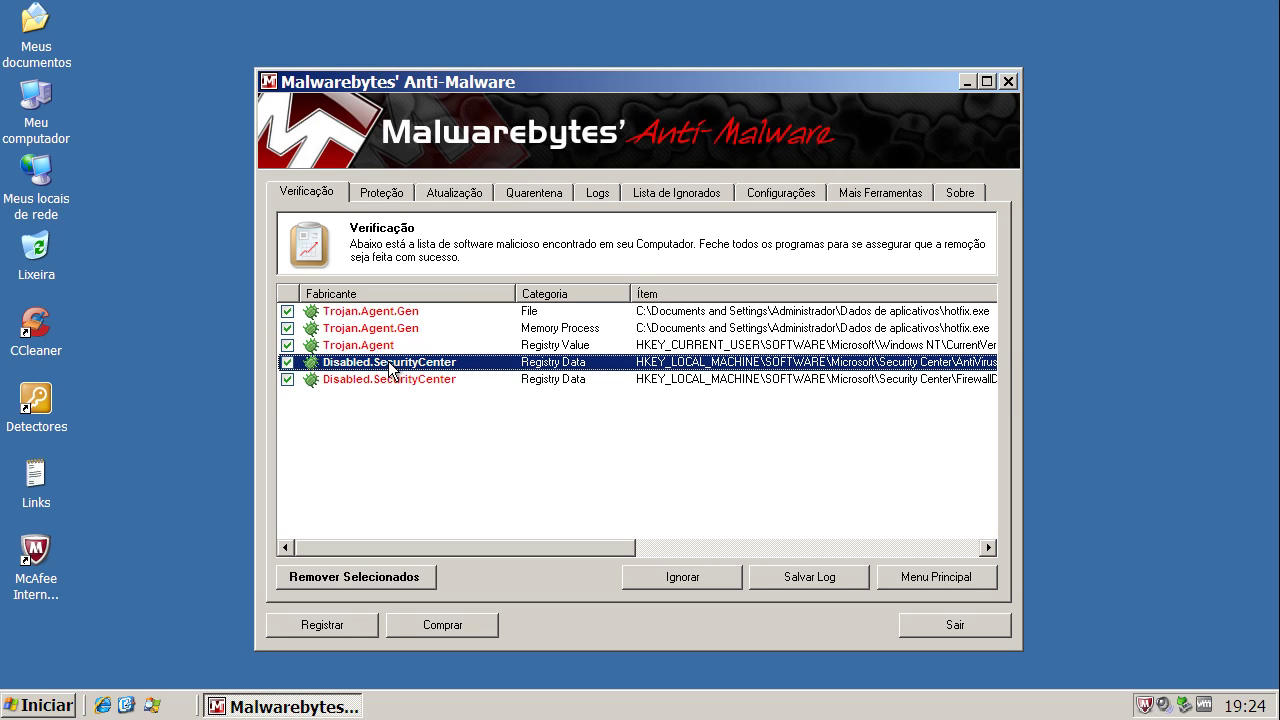
{"action": "left_click", "coordinate": [560, 381]}
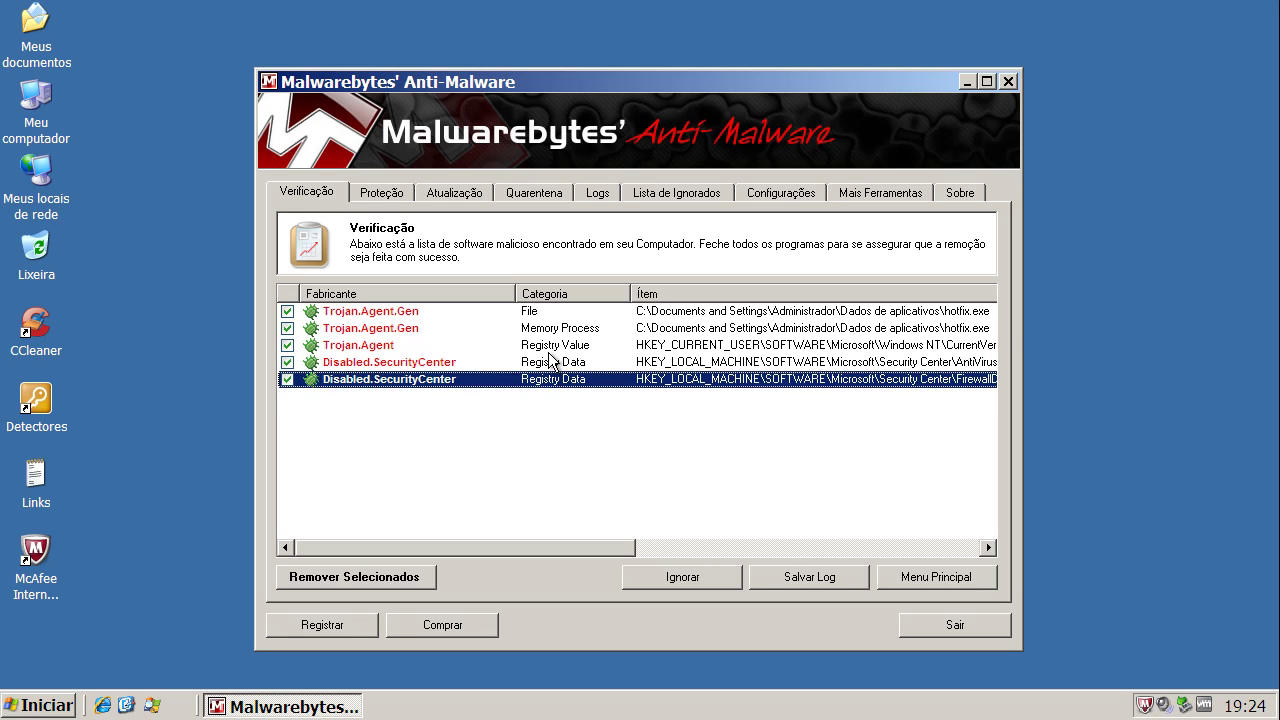
{"action": "left_click", "coordinate": [552, 345]}
{"action": "left_click", "coordinate": [549, 330]}
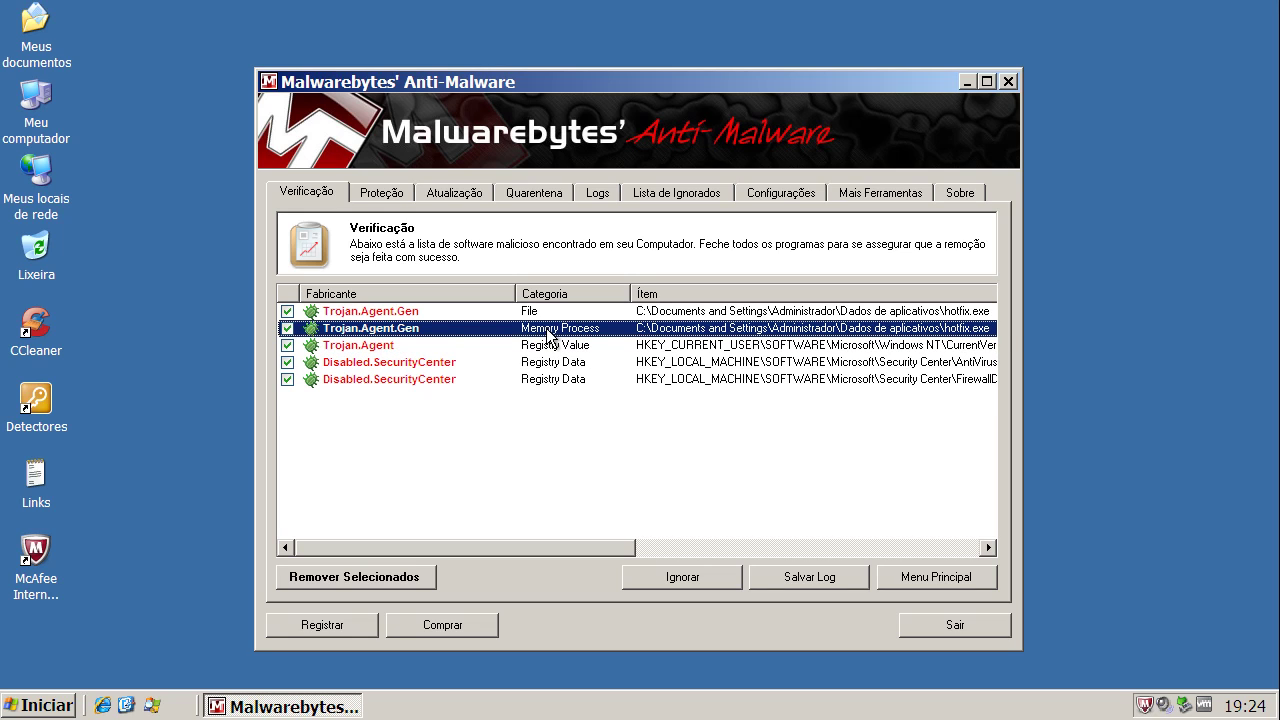
{"action": "left_click", "coordinate": [529, 313]}
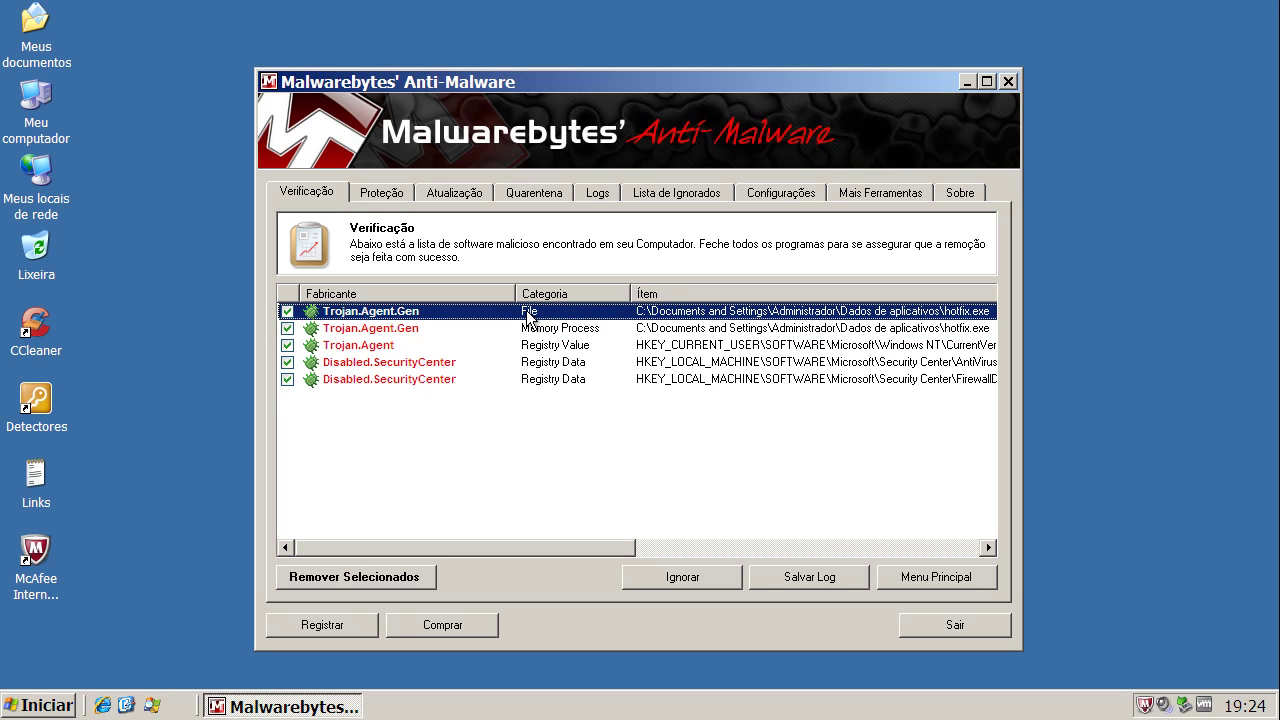
Remove all selected Malwarebytes detections, close the log, and restart the computer to complete the removal
{"action": "left_click", "coordinate": [400, 576]}
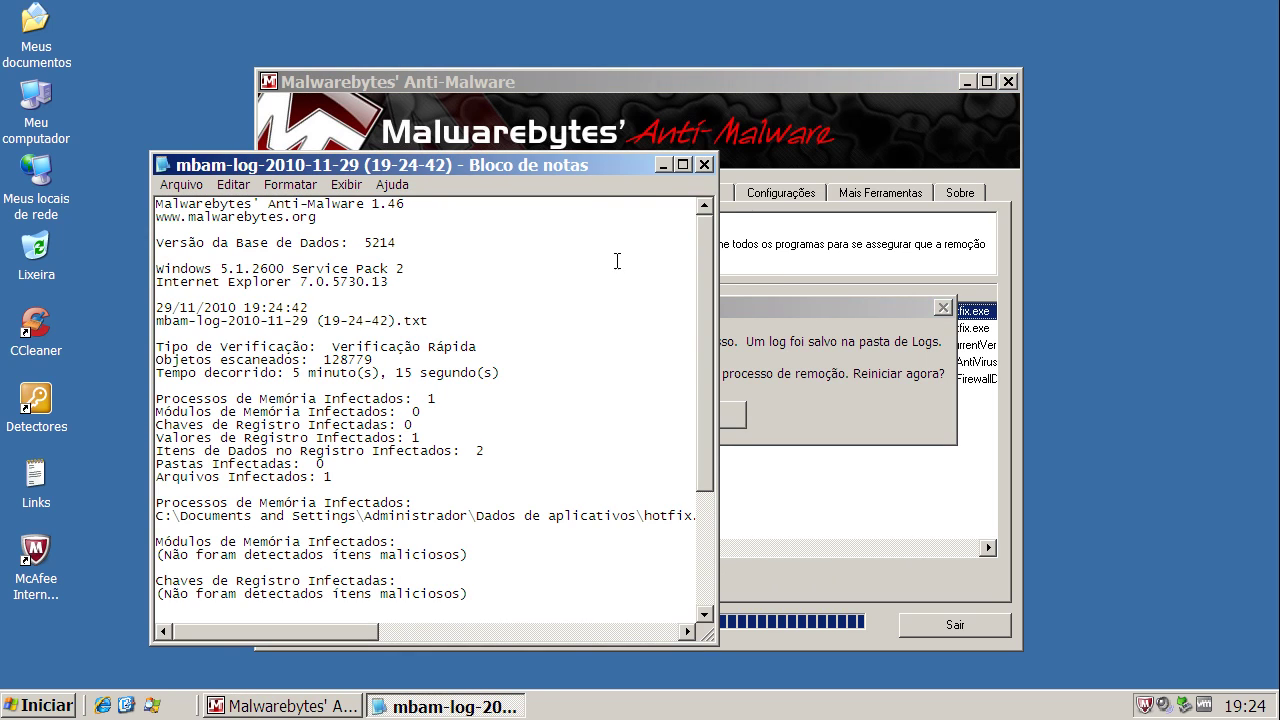
{"action": "left_click", "coordinate": [703, 164]}
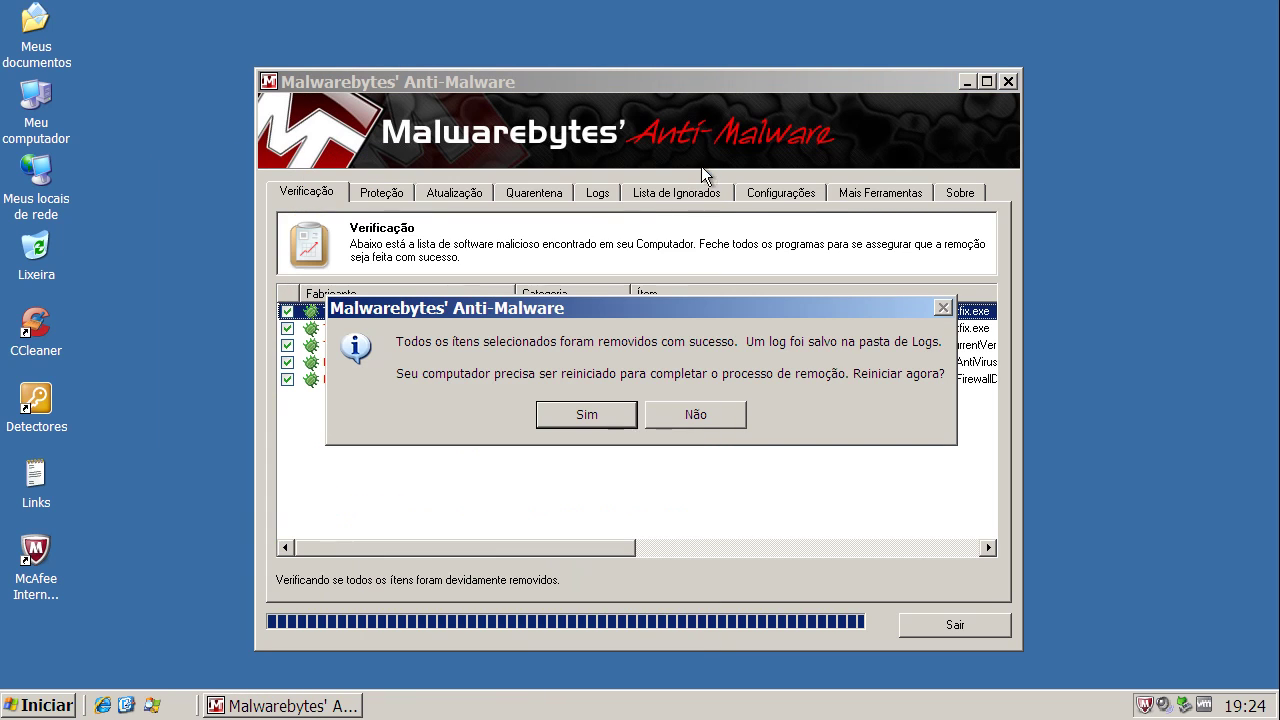
{"action": "left_click", "coordinate": [590, 418]}
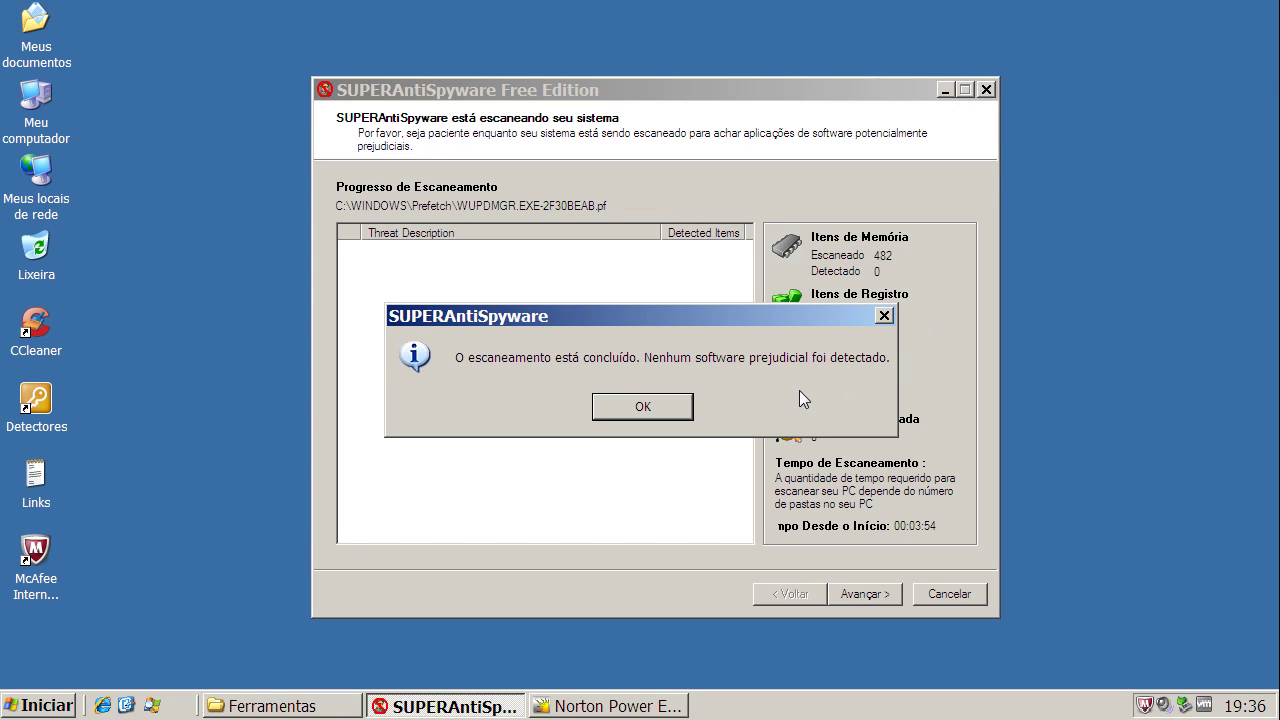
Acknowledge the completed SUPERAntiSpyware scan, cancel out of its scan wizard, and switch to Norton Power Eraser
{"action": "left_click", "coordinate": [642, 406]}
{"action": "left_click", "coordinate": [949, 594]}
{"action": "left_click", "coordinate": [505, 712]}
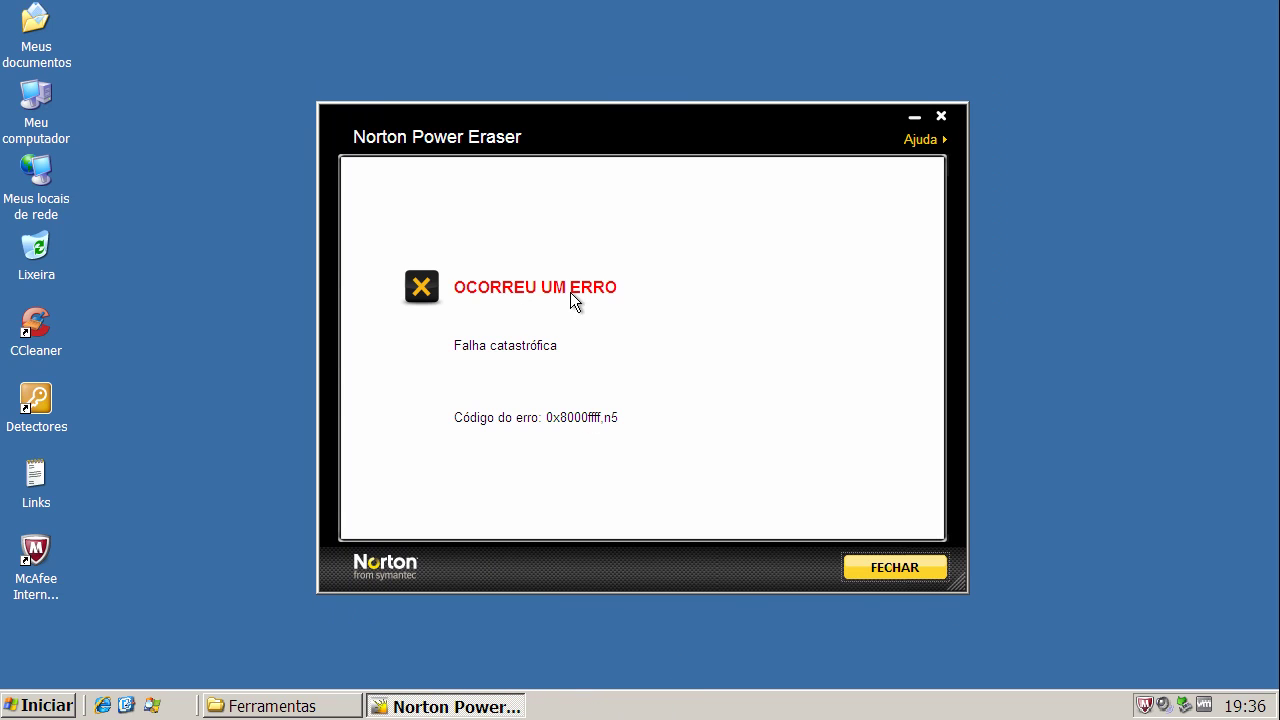
Dismiss the Norton Power Eraser error, try the risk scan again, and close the program
{"action": "left_click", "coordinate": [885, 578]}
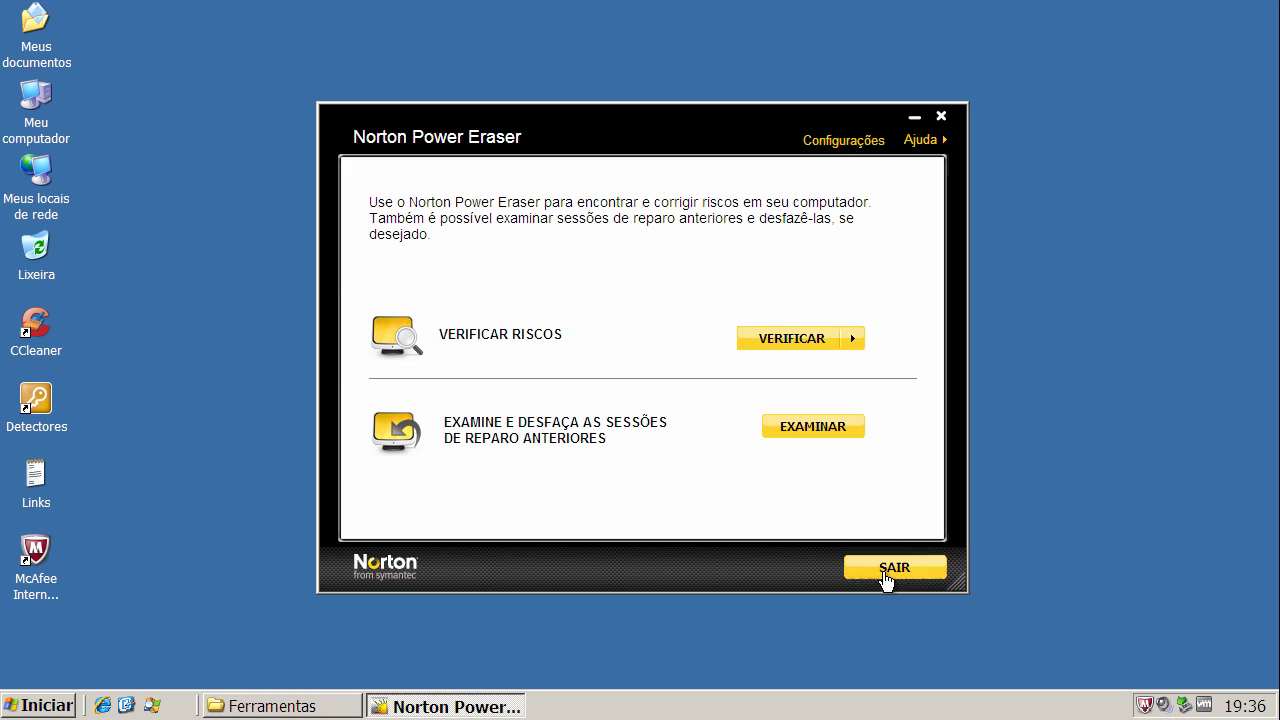
{"action": "left_click", "coordinate": [820, 338]}
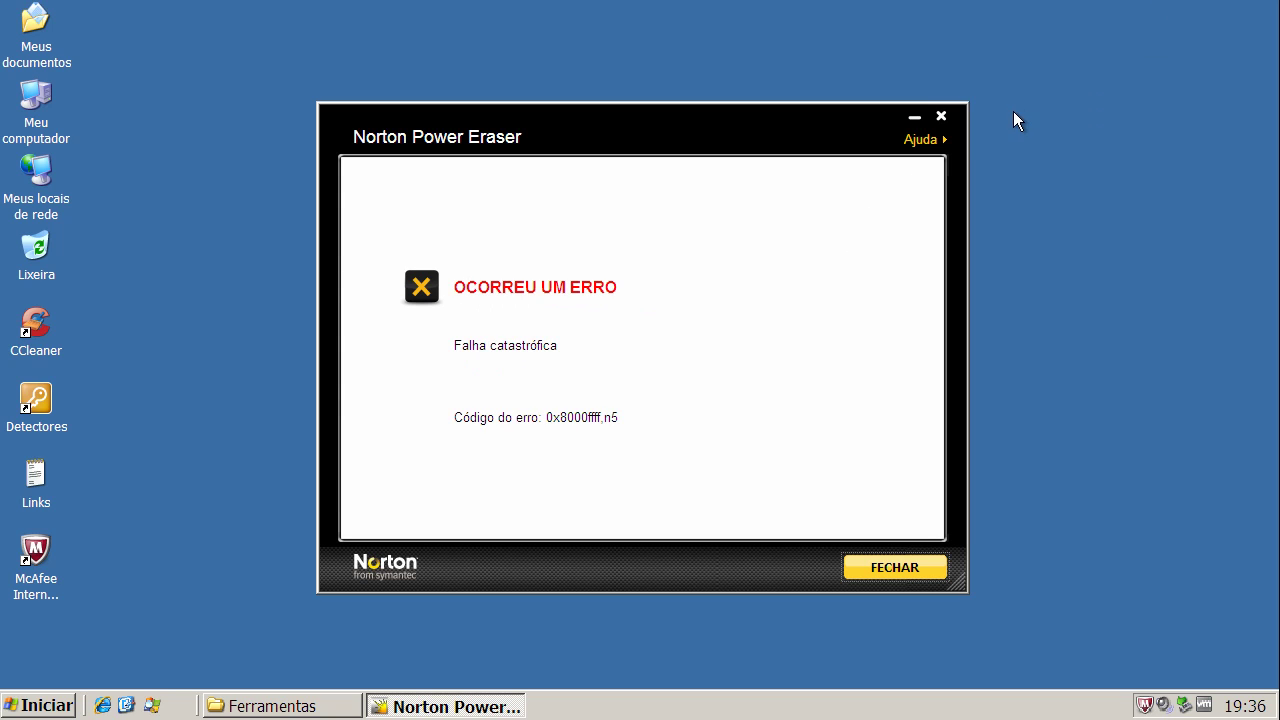
{"action": "left_click", "coordinate": [940, 118]}
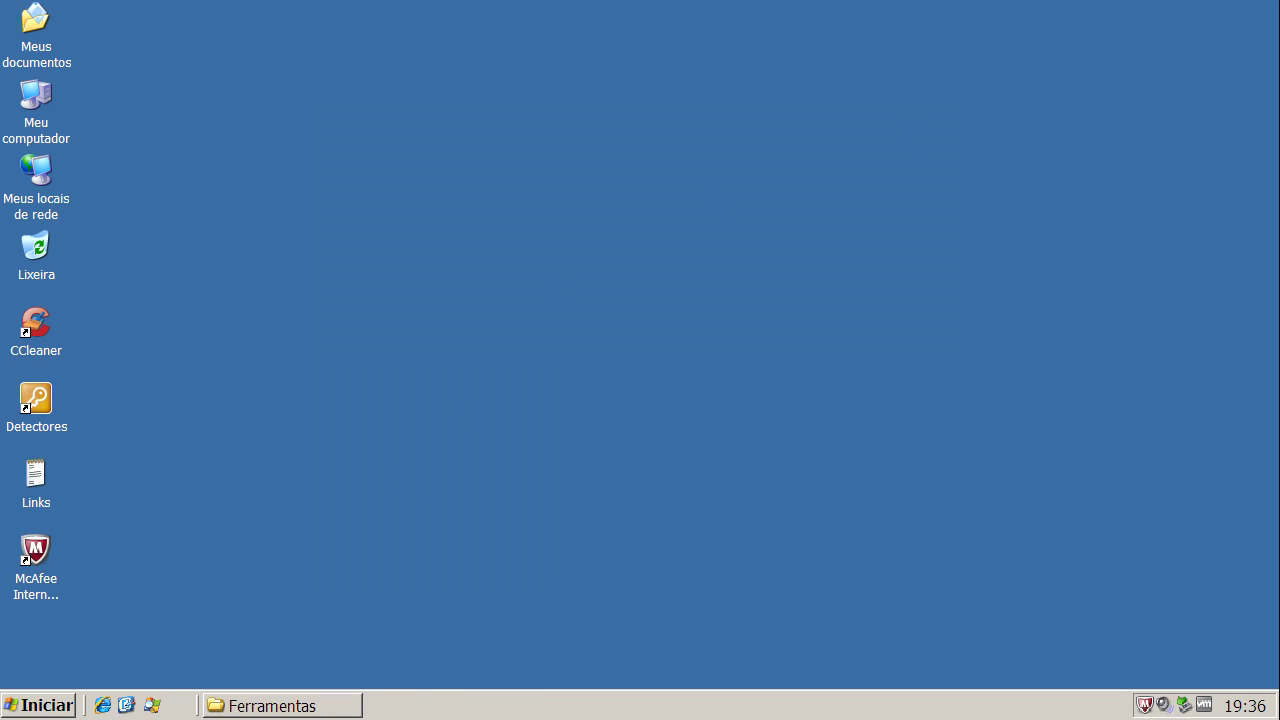
Run HitmanPro35 from the Ferramentas folder to scan the computer for threats, and close its scan results
{"action": "left_click", "coordinate": [282, 706]}
{"action": "left_click", "coordinate": [587, 175]}
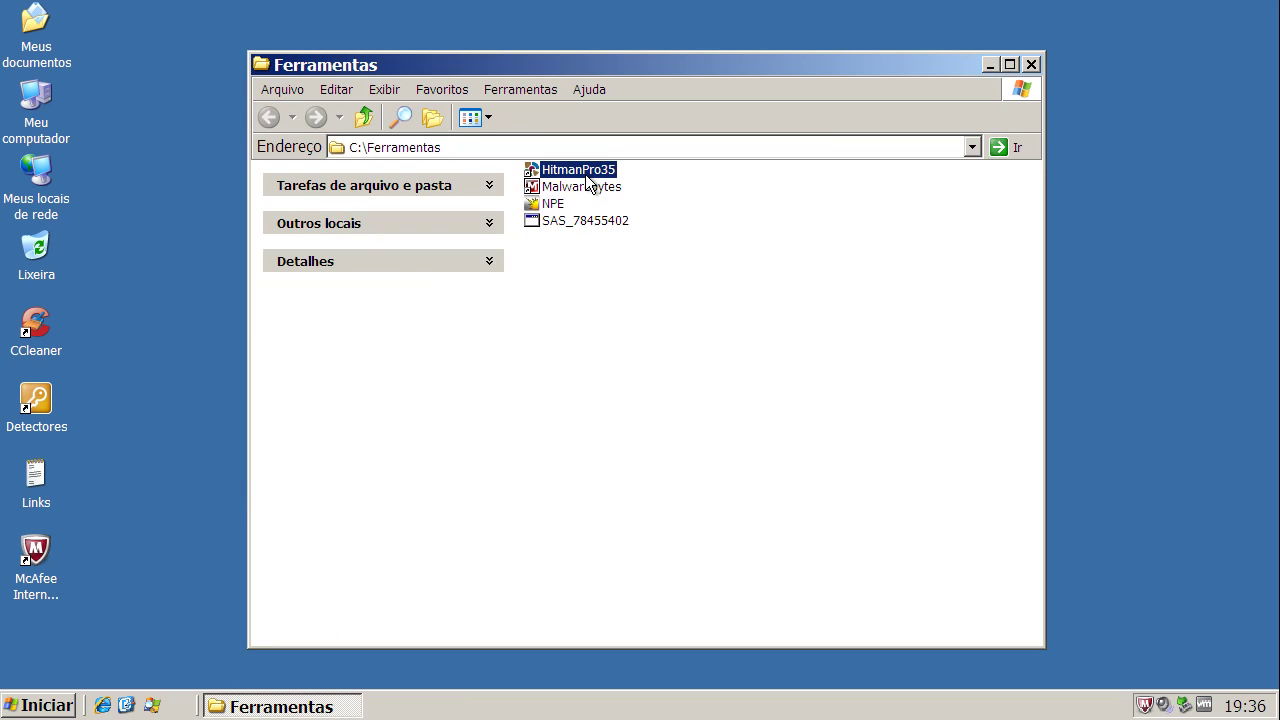
{"action": "right_click", "coordinate": [587, 177]}
{"action": "left_click", "coordinate": [625, 185]}
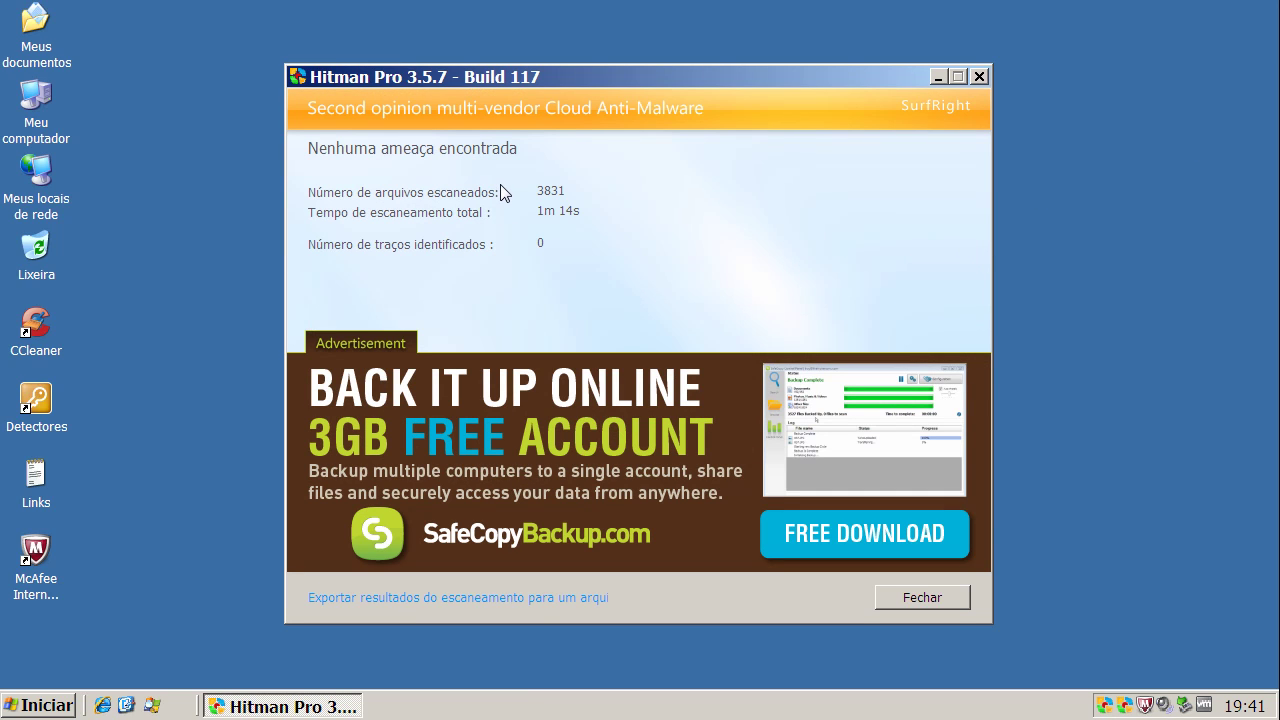
{"action": "left_click", "coordinate": [980, 77]}
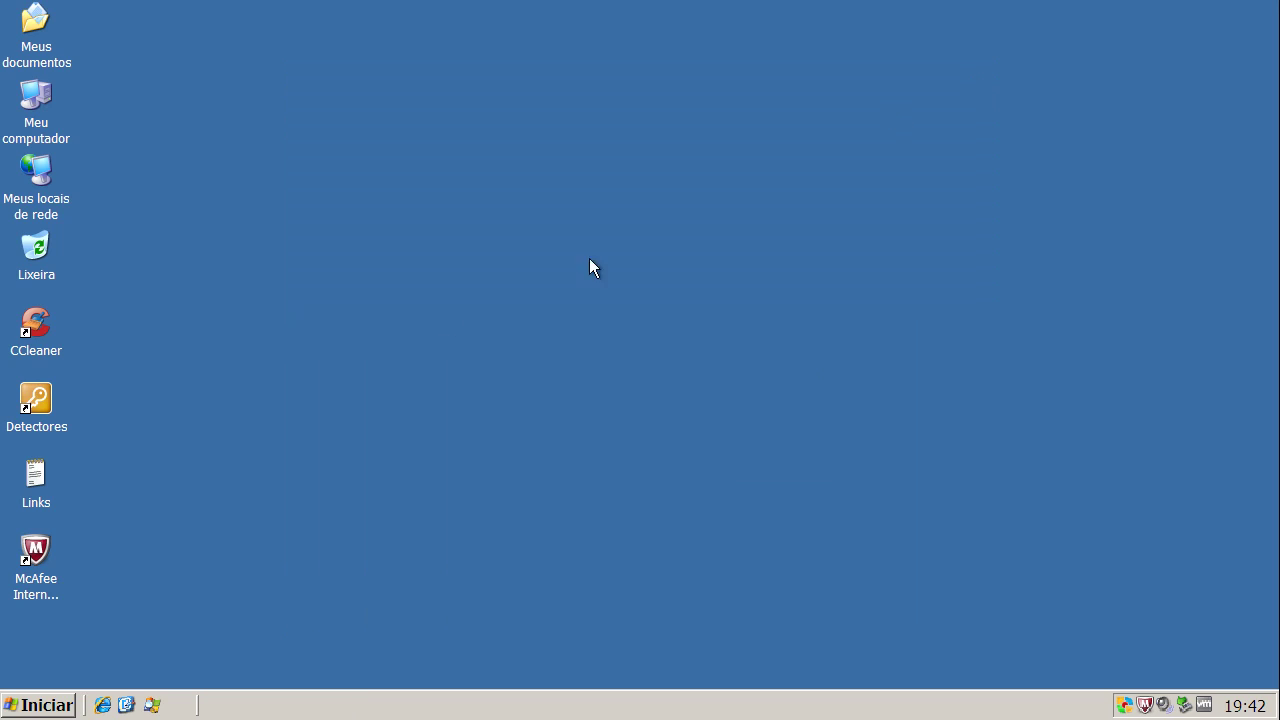
Open McAfee Internet Security and review the details of its updates, firewall and subscription status
{"action": "double_click", "coordinate": [48, 544]}
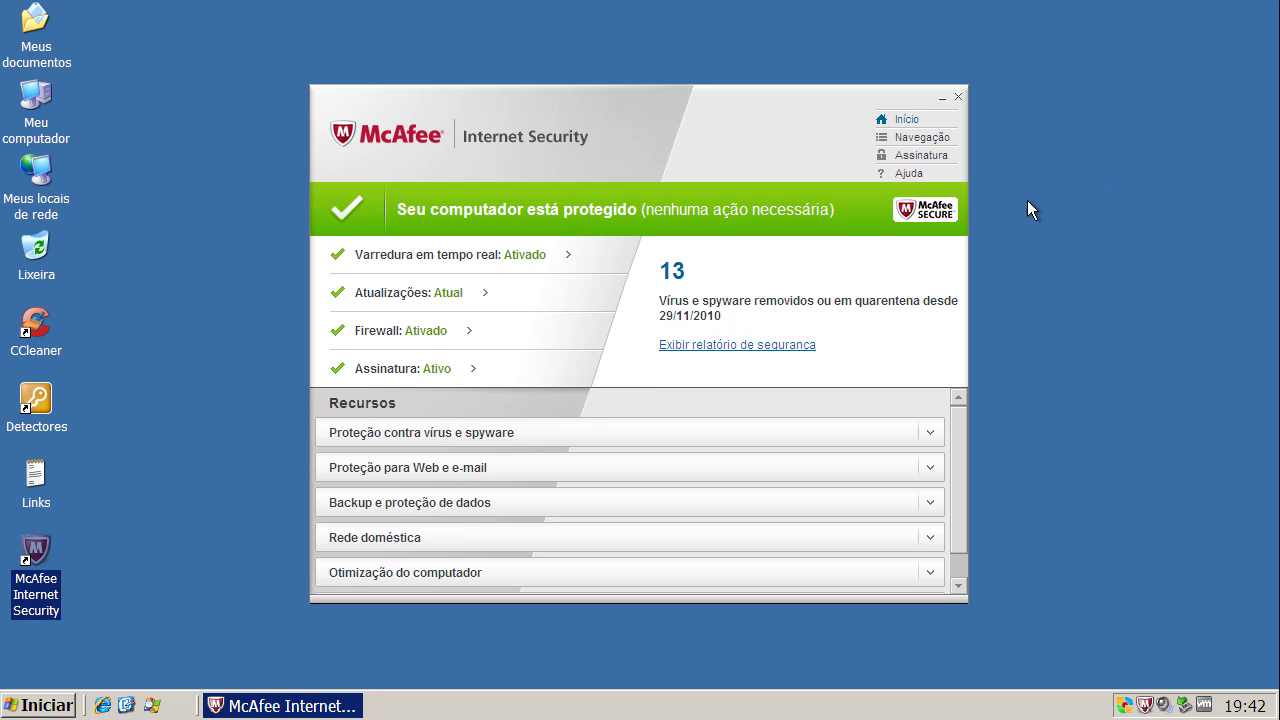
{"action": "left_click", "coordinate": [428, 296]}
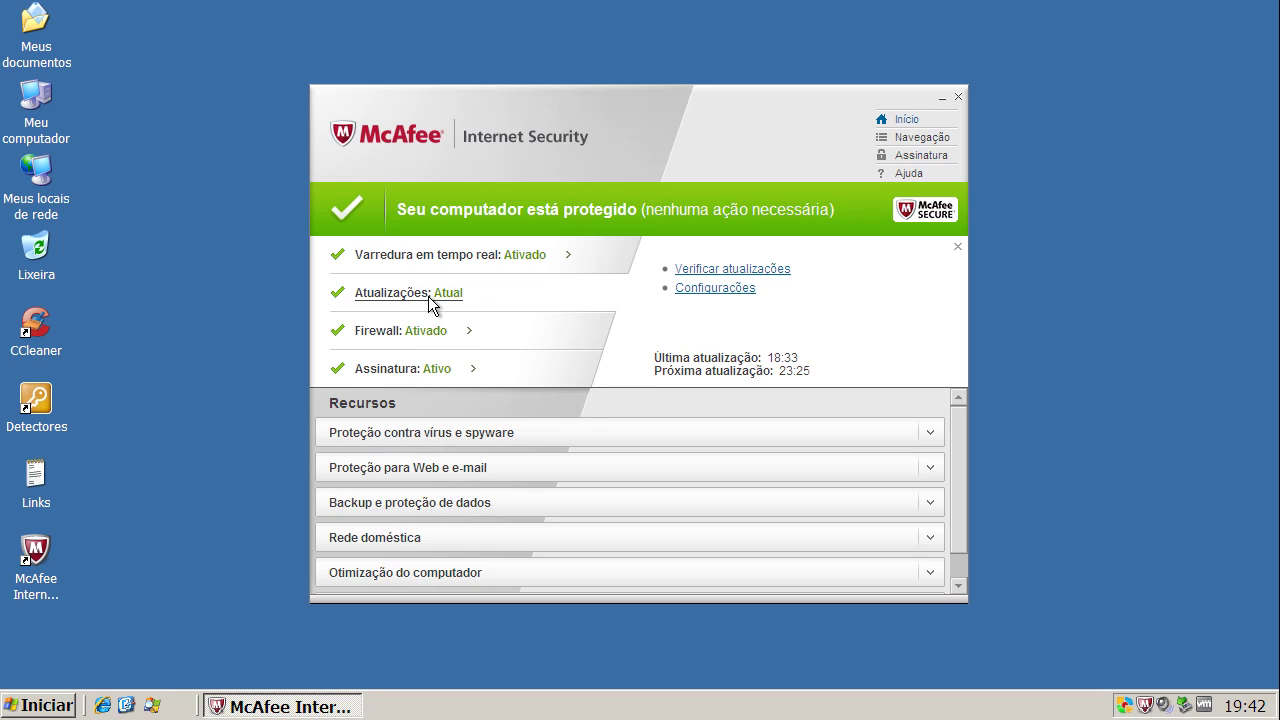
{"action": "left_click", "coordinate": [424, 334]}
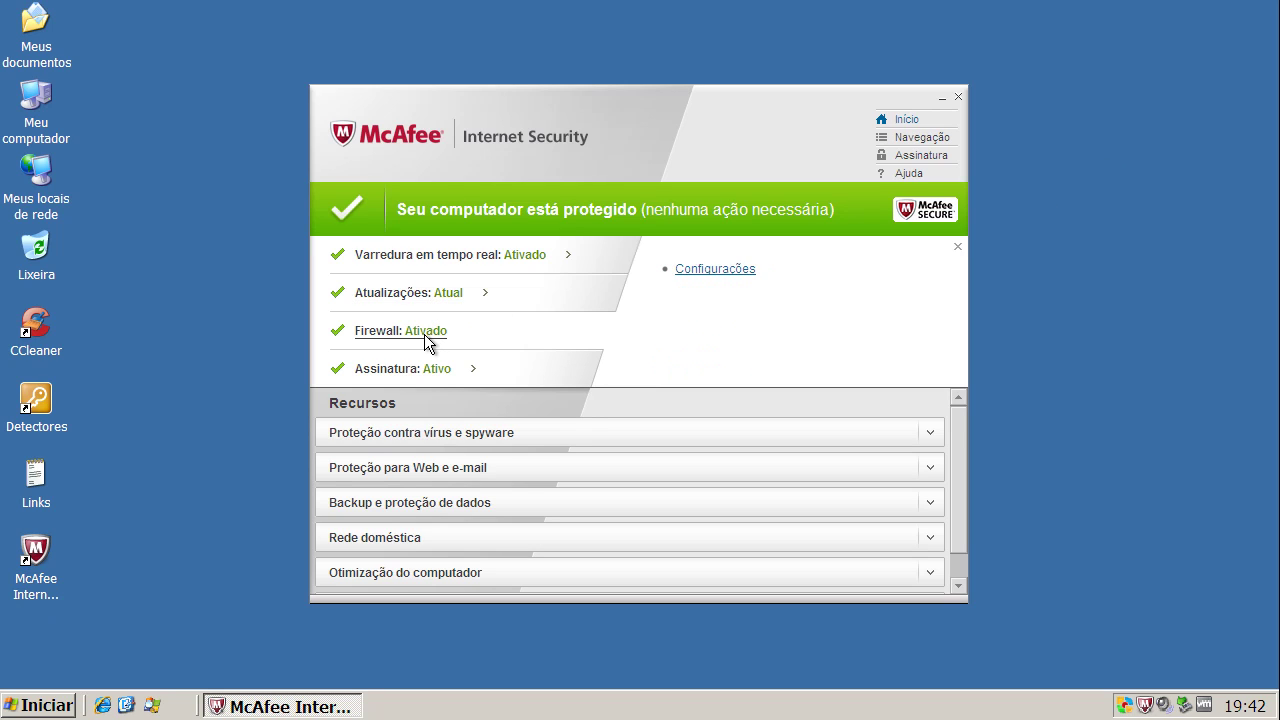
{"action": "left_click", "coordinate": [424, 370]}
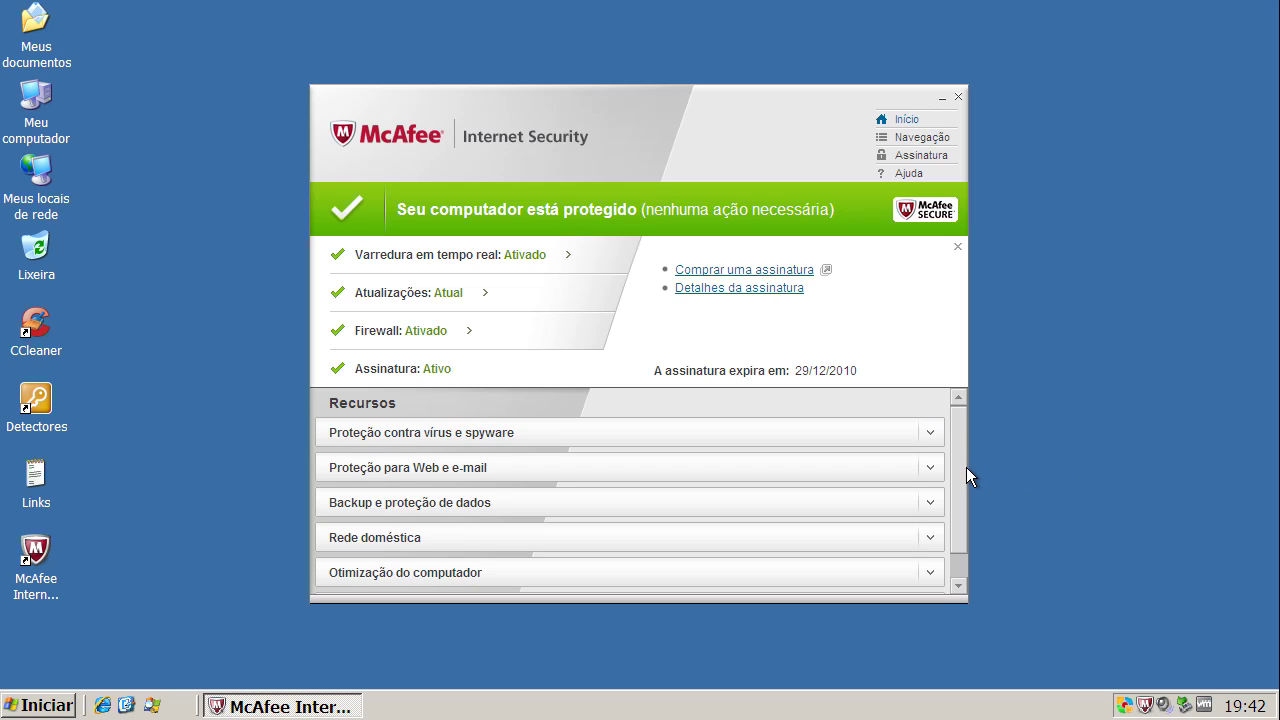
{"action": "mouse_move", "coordinate": [966, 467]}
{"action": "left_mouse_down"}
{"action": "mouse_move", "coordinate": [969, 503]}
{"action": "mouse_move", "coordinate": [966, 444]}
{"action": "left_mouse_up"}
{"action": "left_click", "coordinate": [416, 297]}
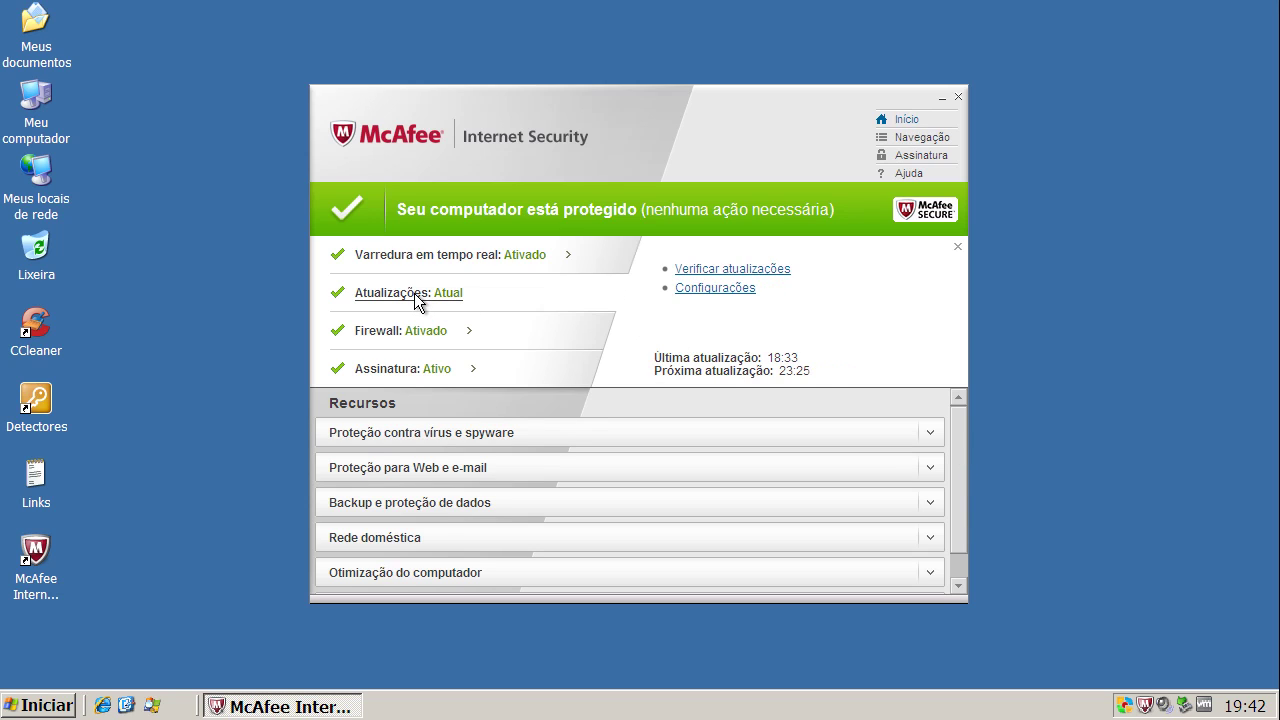
{"action": "left_click", "coordinate": [421, 336]}
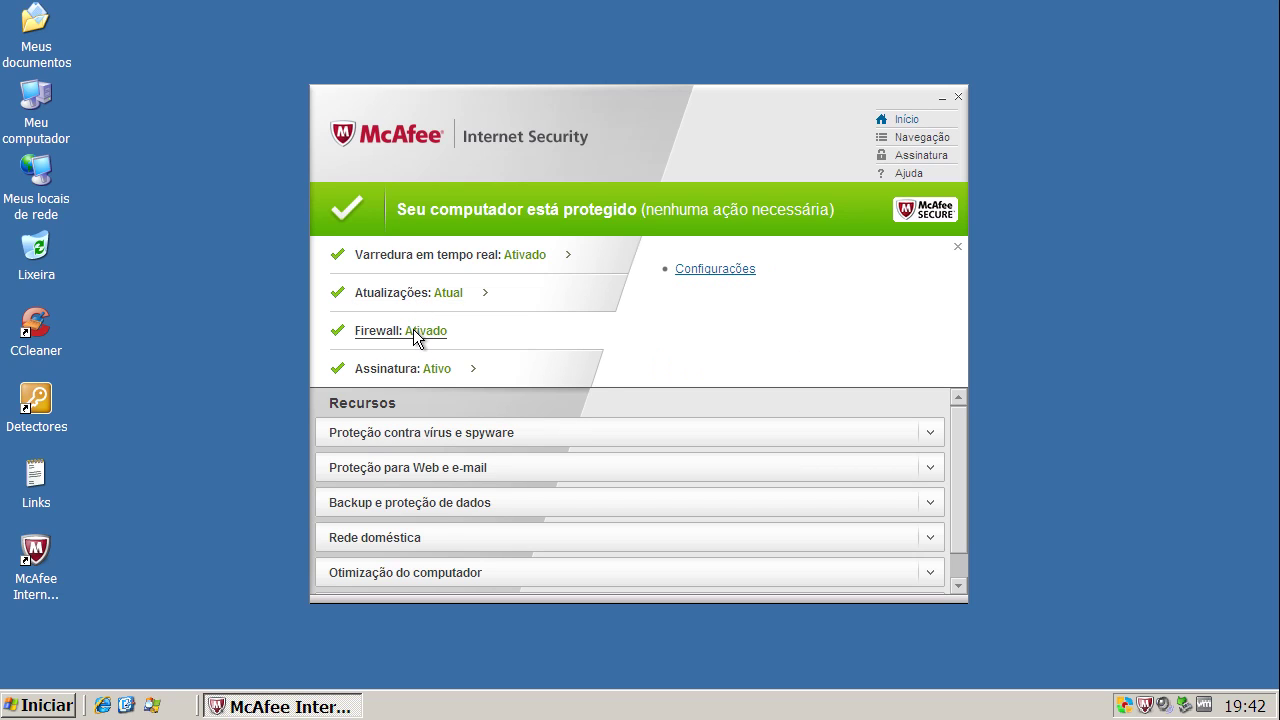